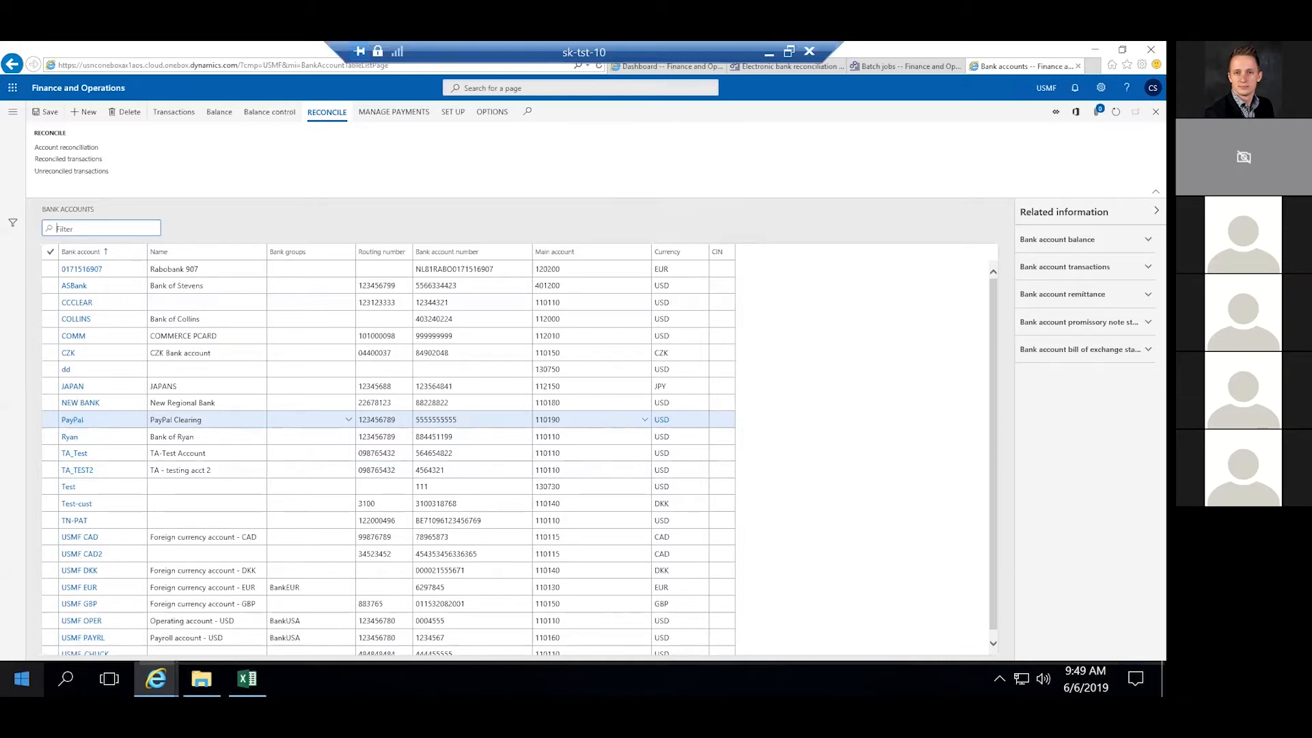
Bring up the PayPal_File workbook in Excel, then move and resize its window to examine the transaction columns.
left_click(246, 678)
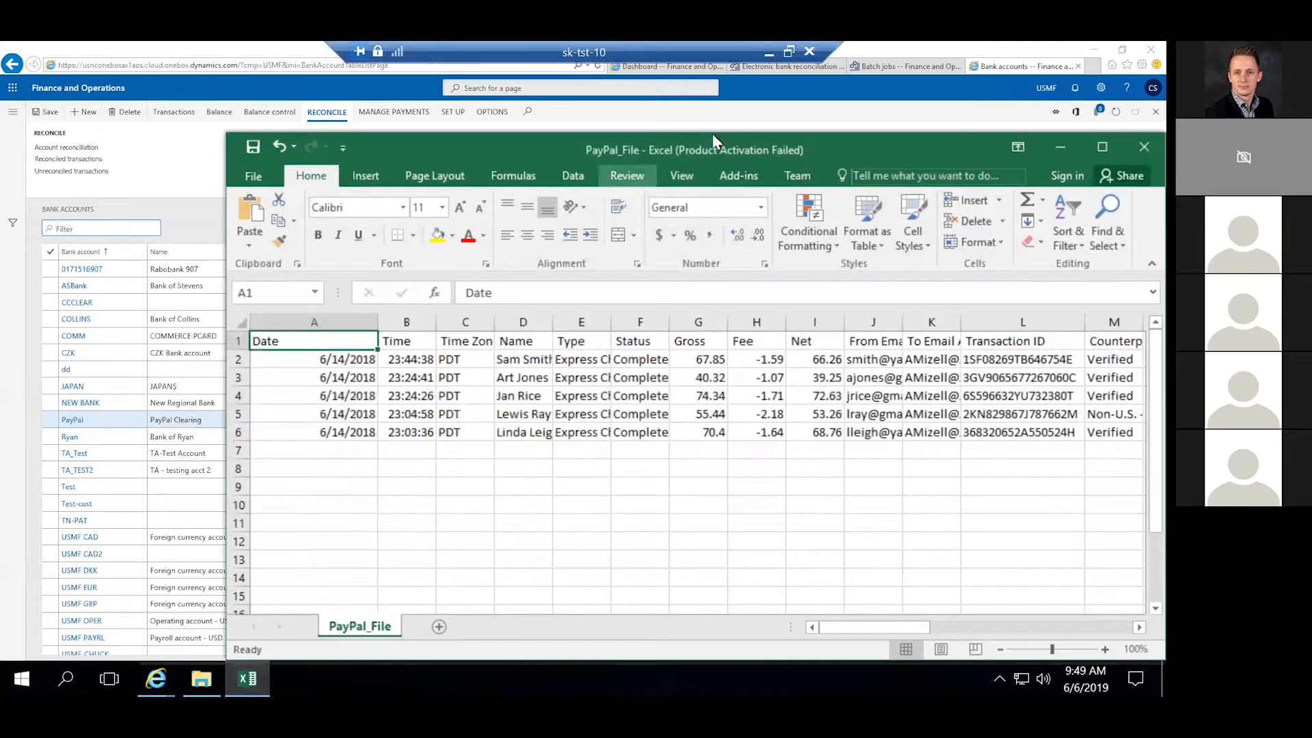
left_click_drag(715, 147, 589, 112)
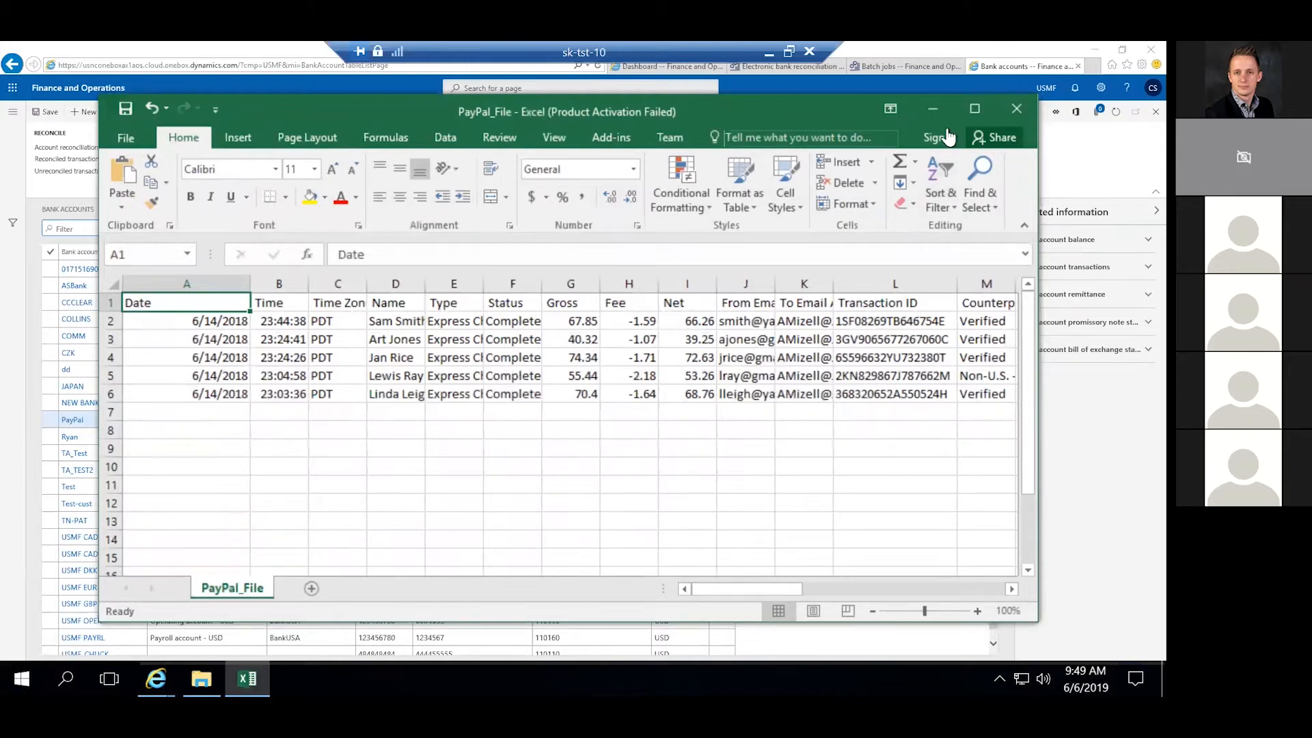
left_click(1034, 622)
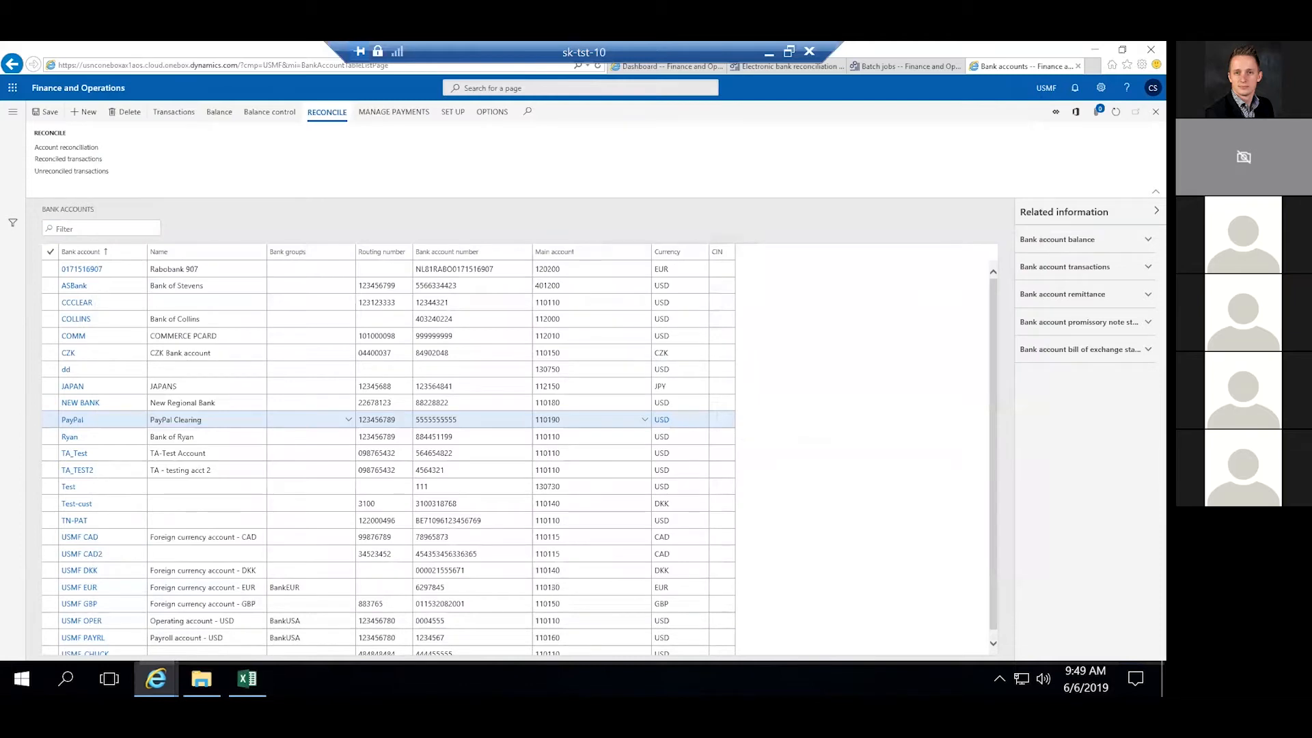
left_click(247, 679)
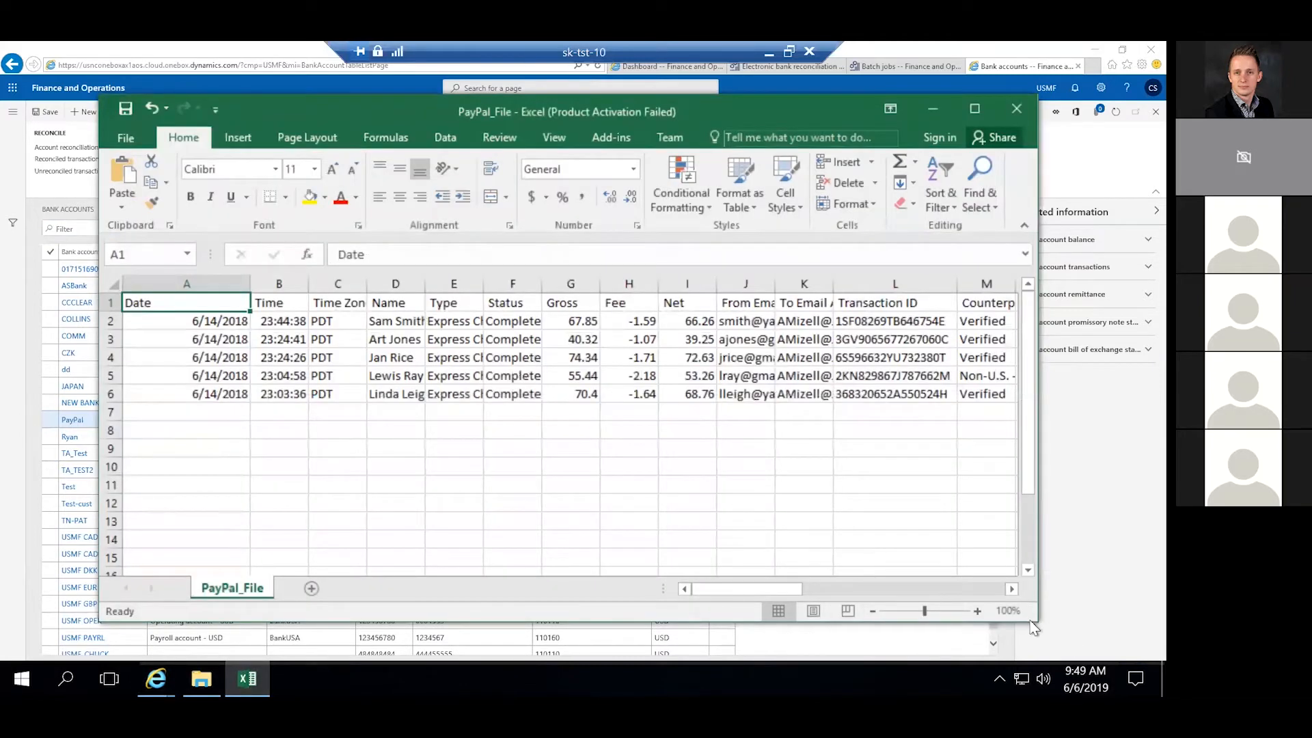
left_click_drag(1035, 622, 1166, 660)
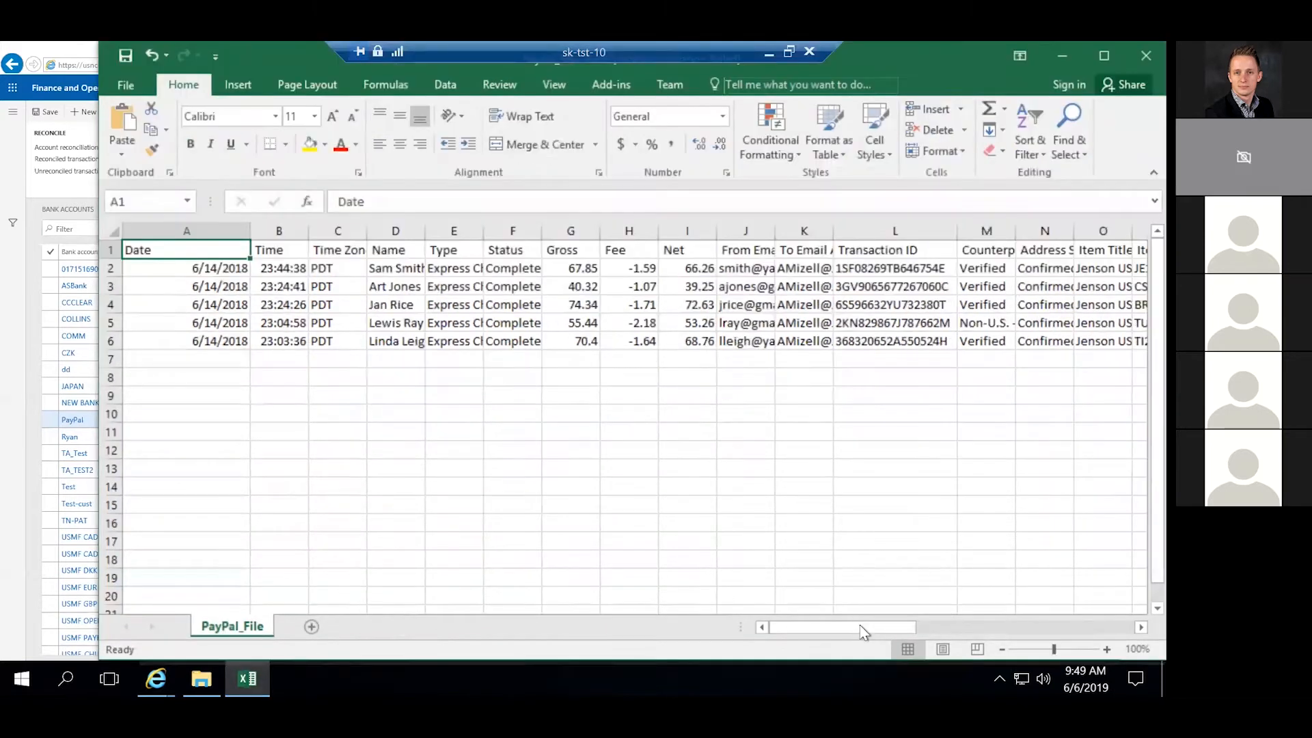
left_click_drag(859, 626, 777, 601)
key("super+Left")
left_click_drag(531, 80, 708, 239)
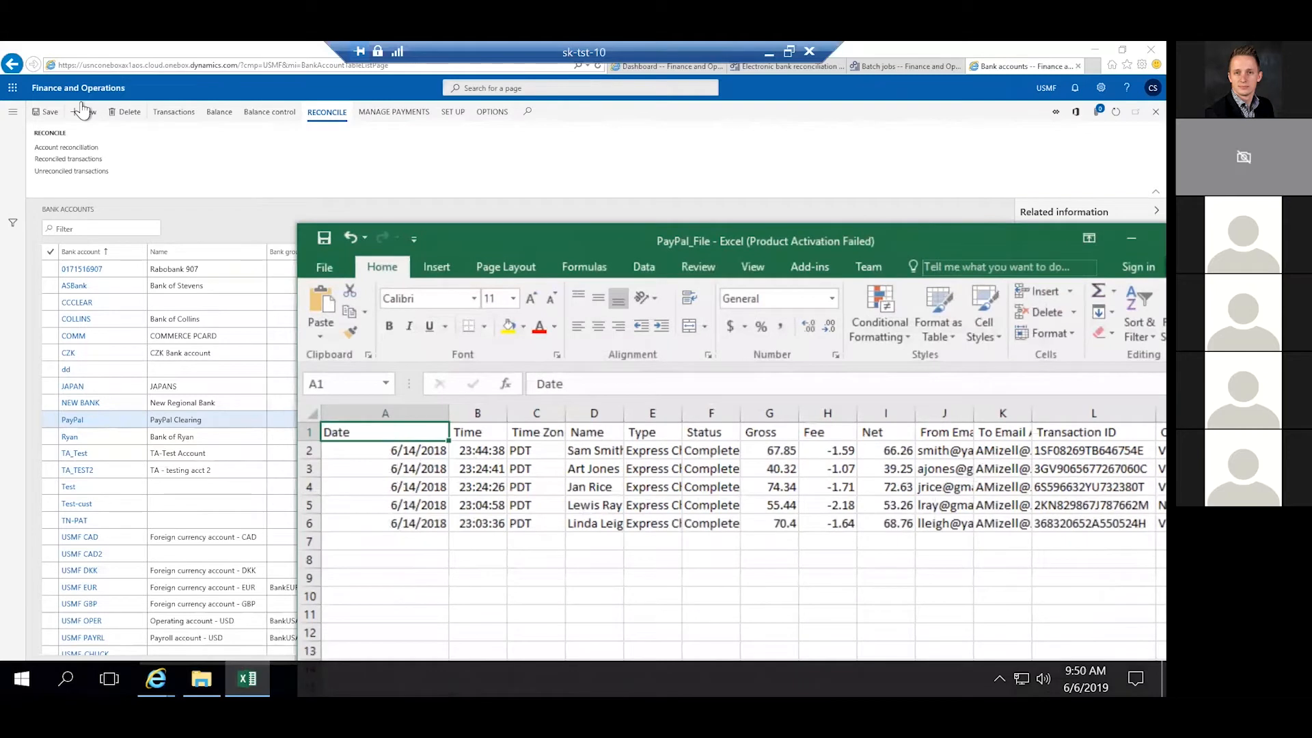
Switch to Finance and Operations and open the details of the PayPal bank account.
key("alt+Tab")
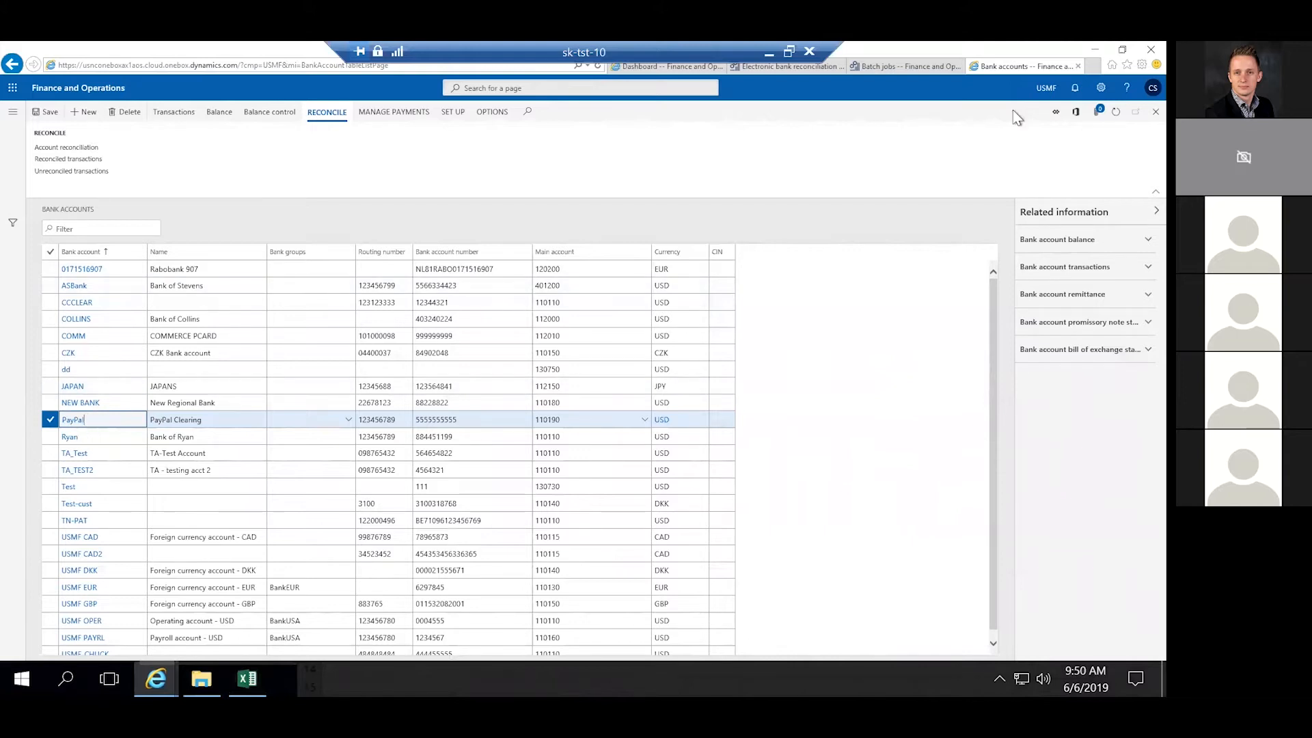
scroll(1018, 118, "up", 4)
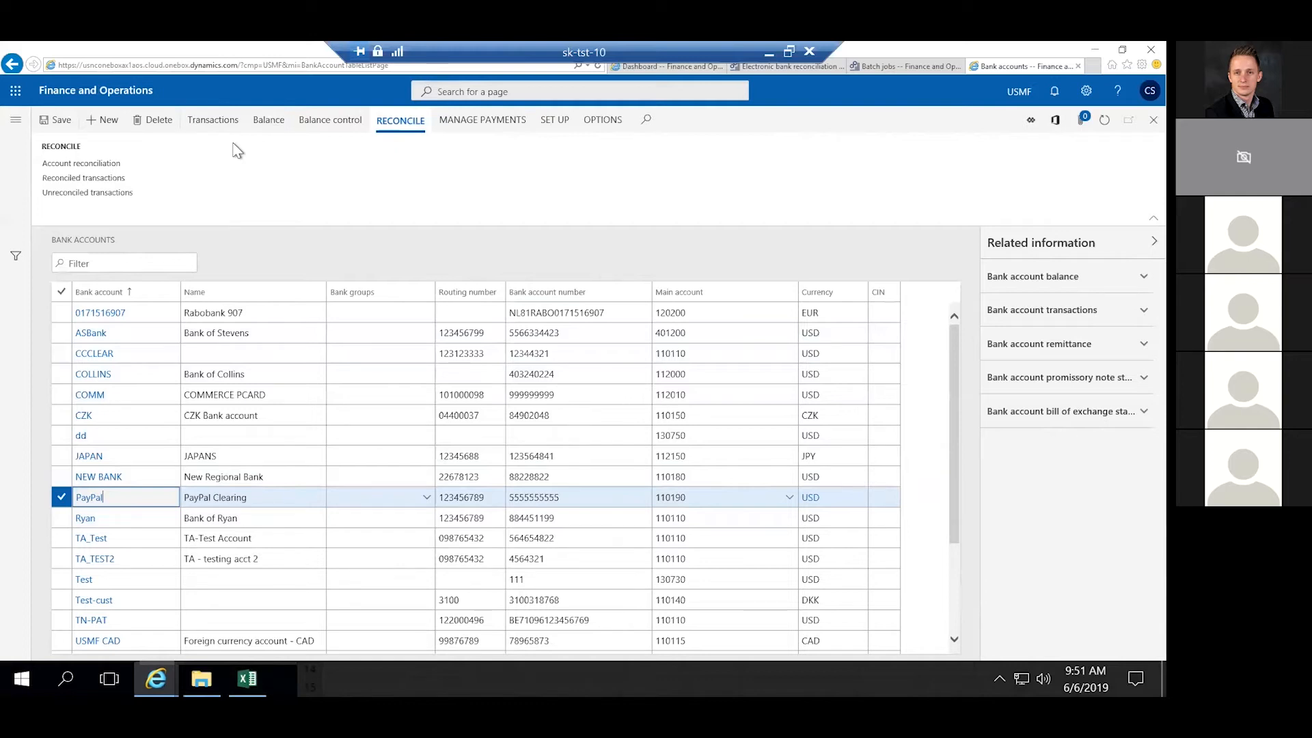
left_click(88, 498)
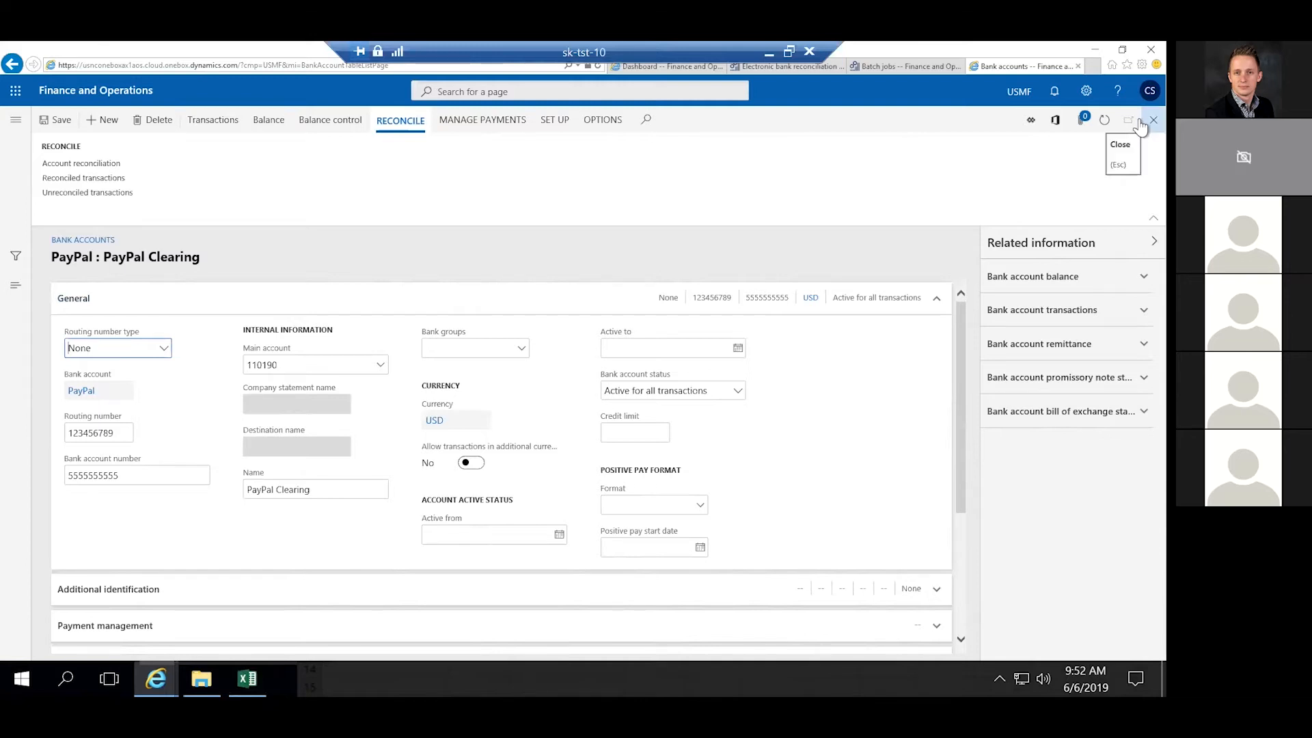
Show the electronic bank reconciliation file formats page with the PayPal_File workbook placed below the PayPal format row for comparison.
left_click(784, 67)
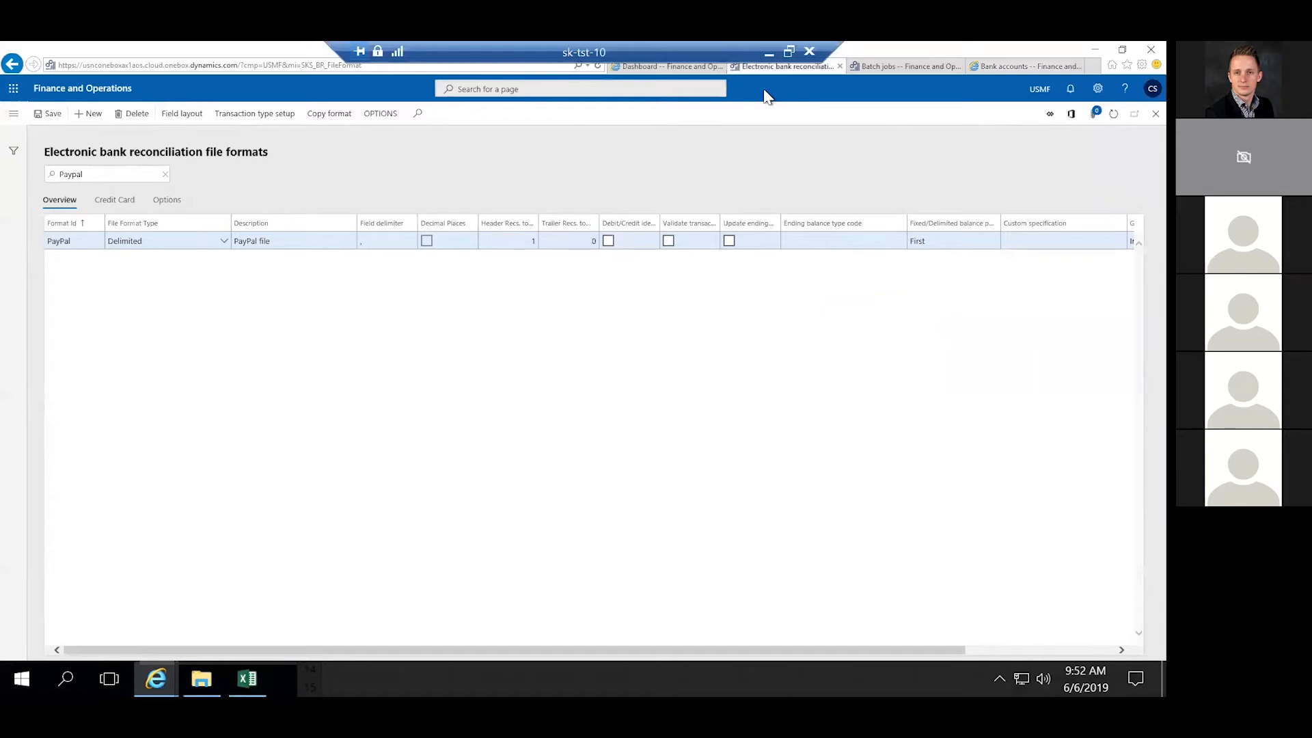
left_click(248, 679)
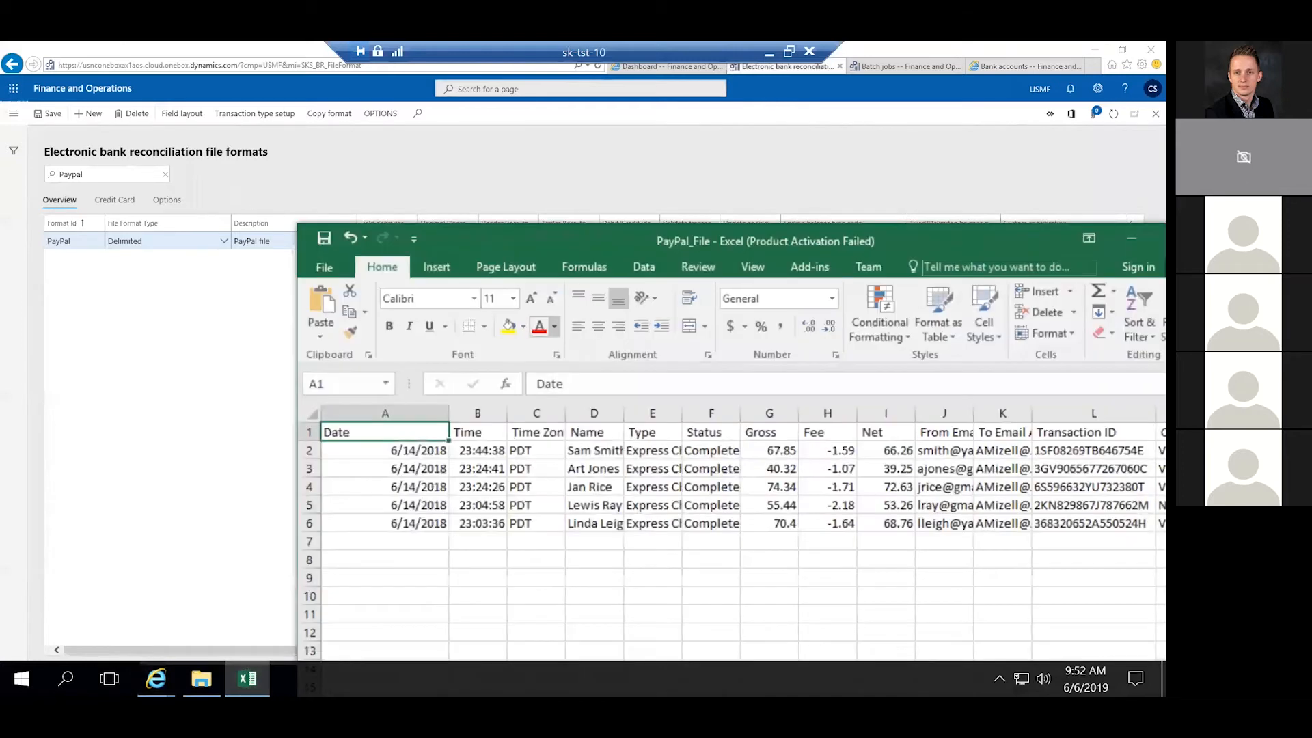
left_click_drag(546, 239, 588, 316)
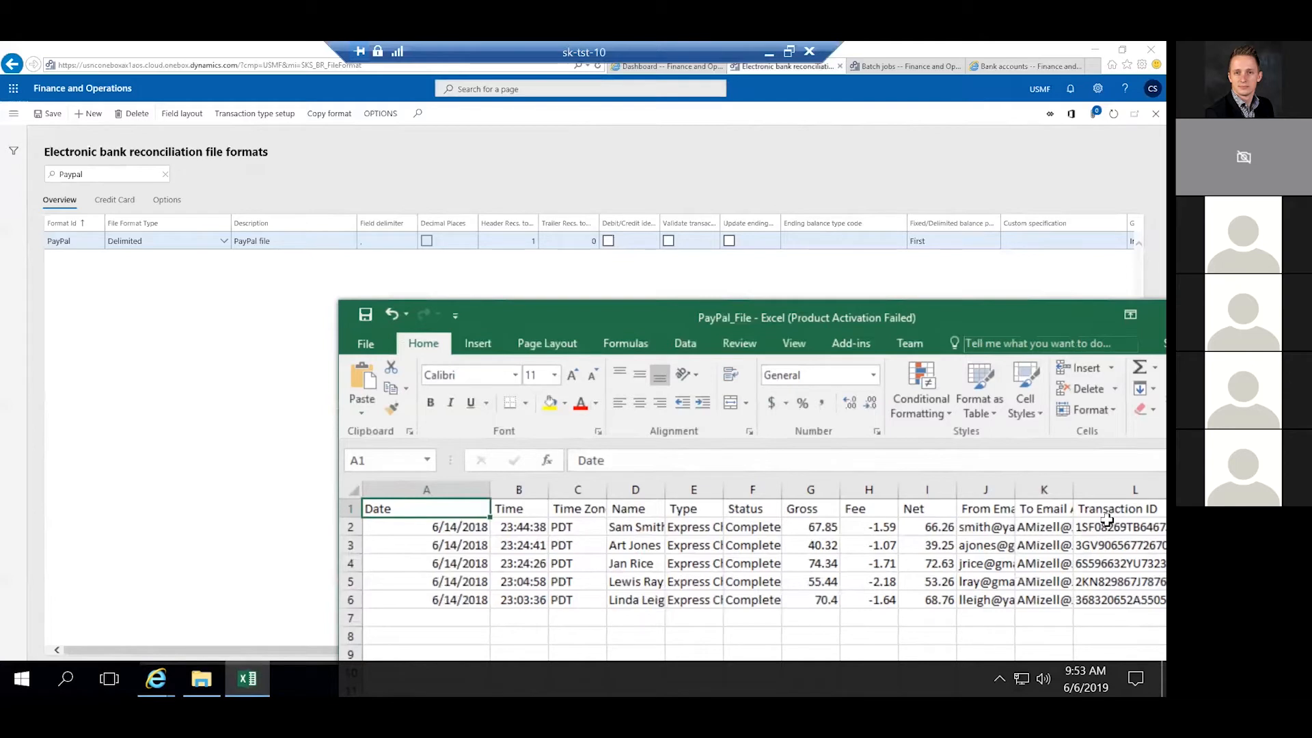
Open the PayPal format's field layout and compare its mappings, including the Amount field, with the PayPal_File columns.
left_click(179, 121)
key("alt+Tab")
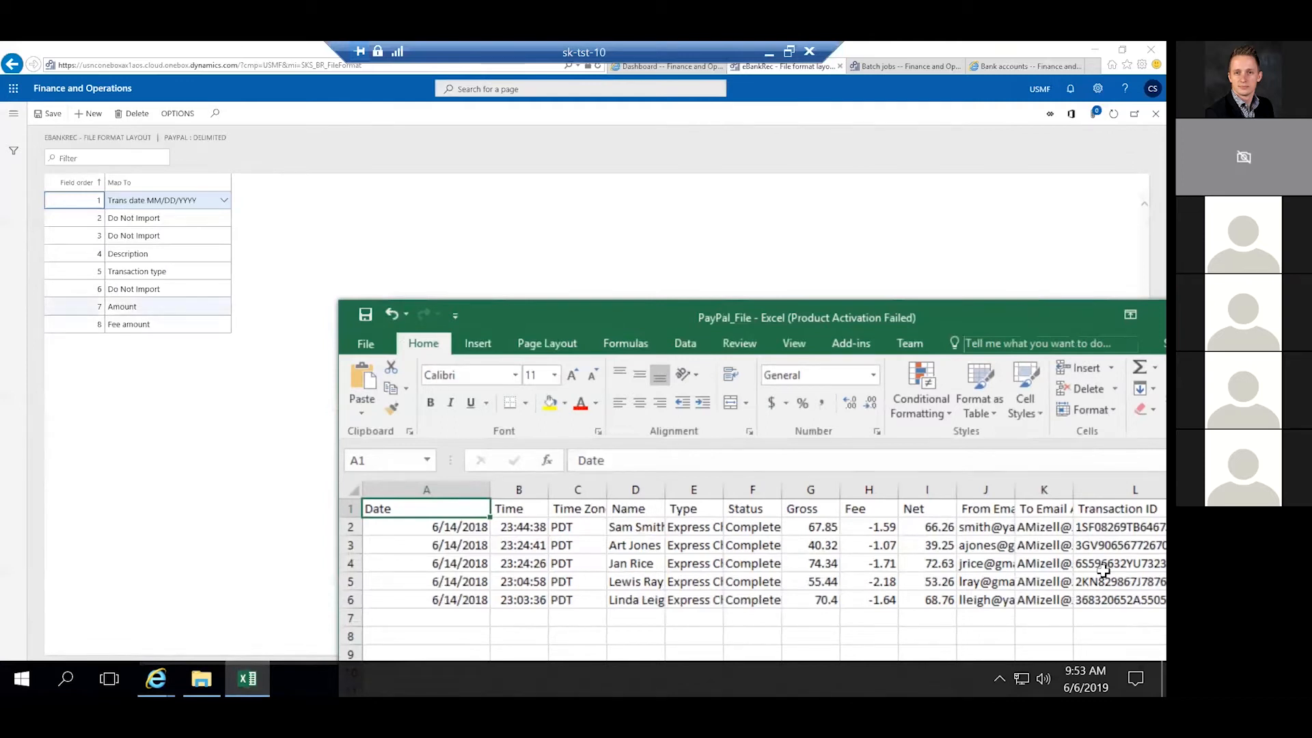
left_click(137, 306)
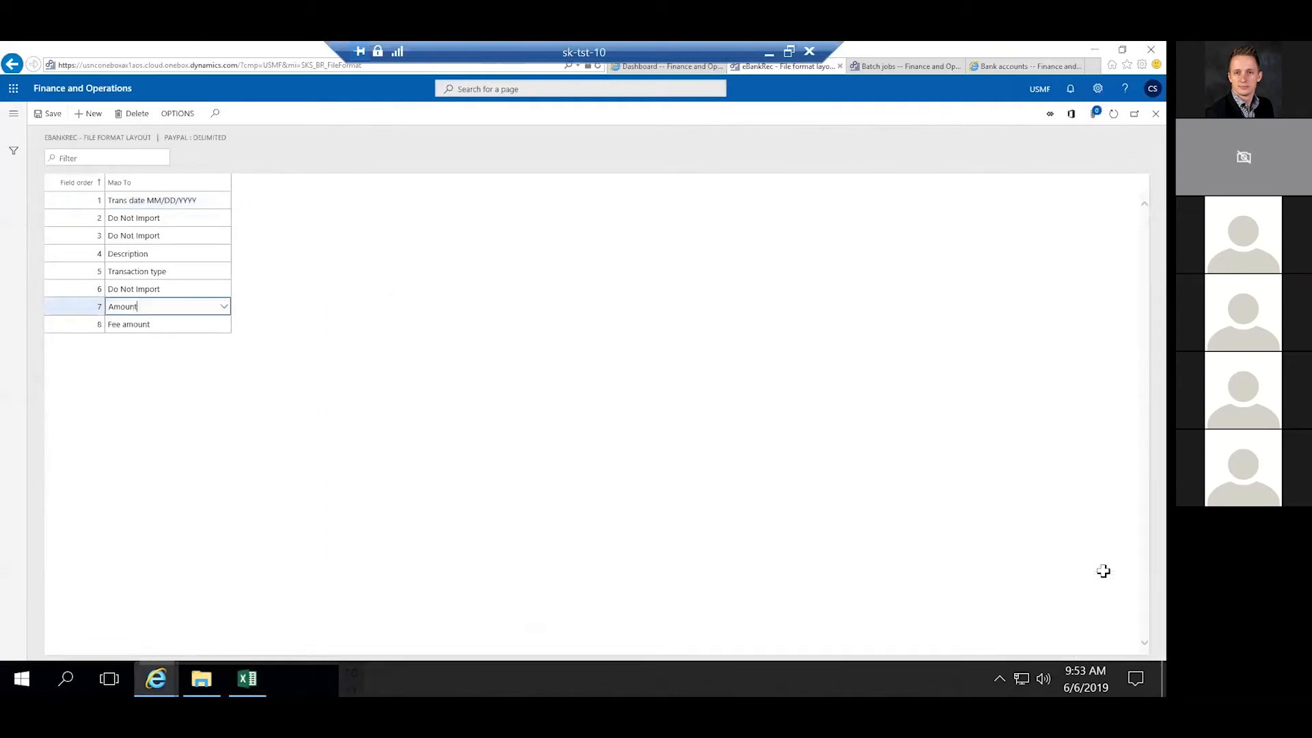
left_click(247, 679)
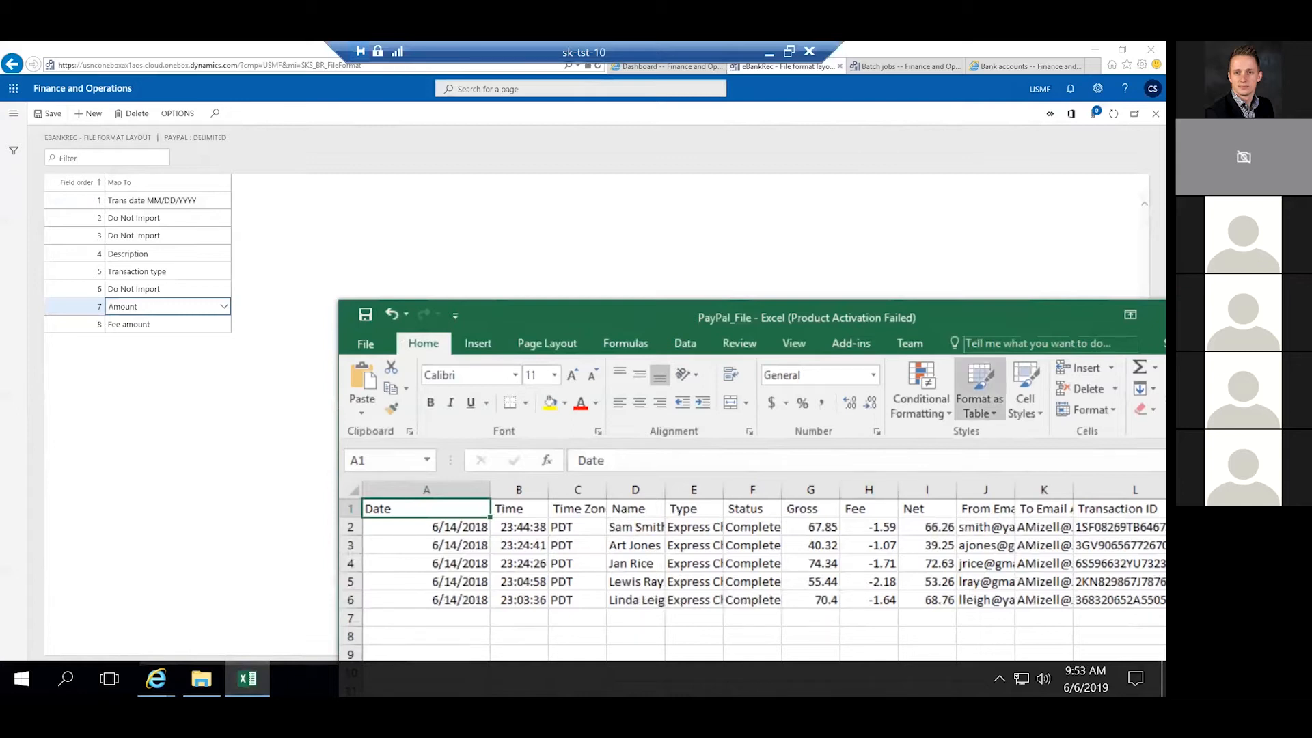
Close the field layout and view the PayPal format's credit card fee and deposit settings alongside the workbook.
left_click(1139, 118)
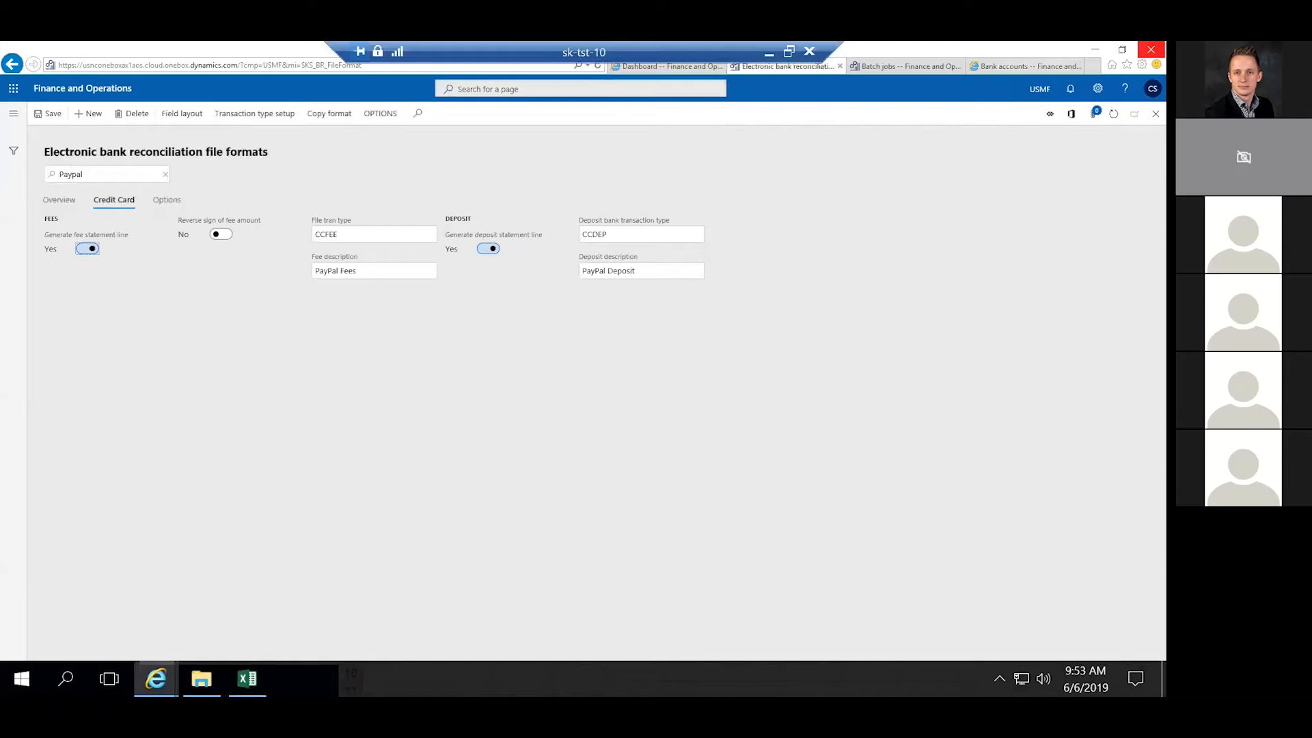
key("alt+Tab")
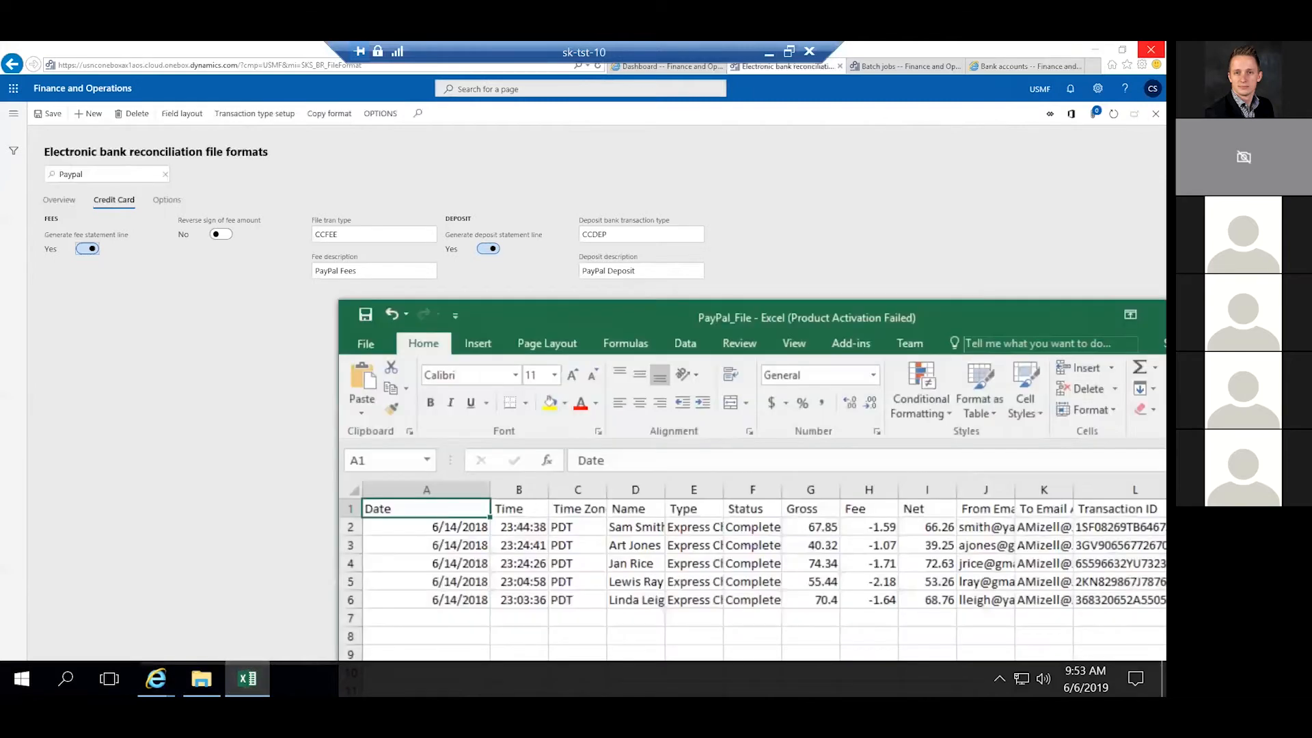
Enter FEE in cell E7 and Dep in cell E8 as sample transaction types, then clear both cells.
left_click(818, 619)
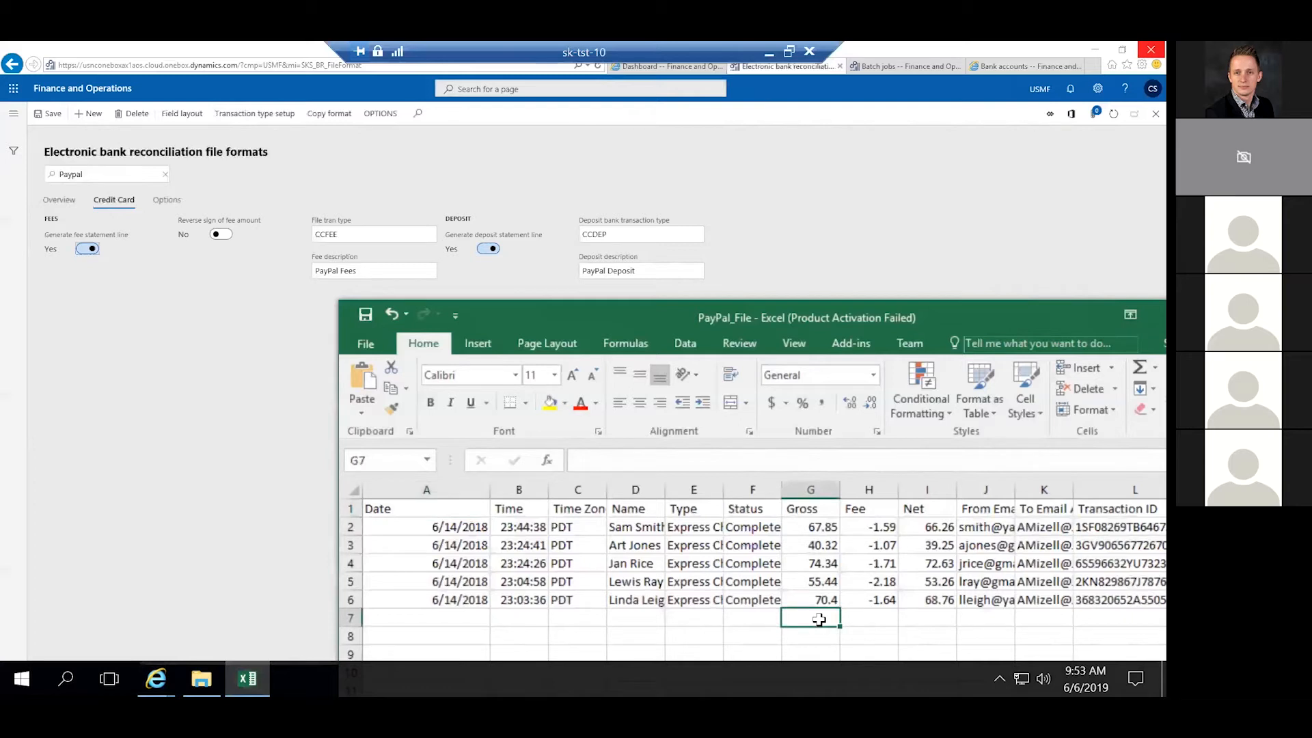
left_click(688, 619)
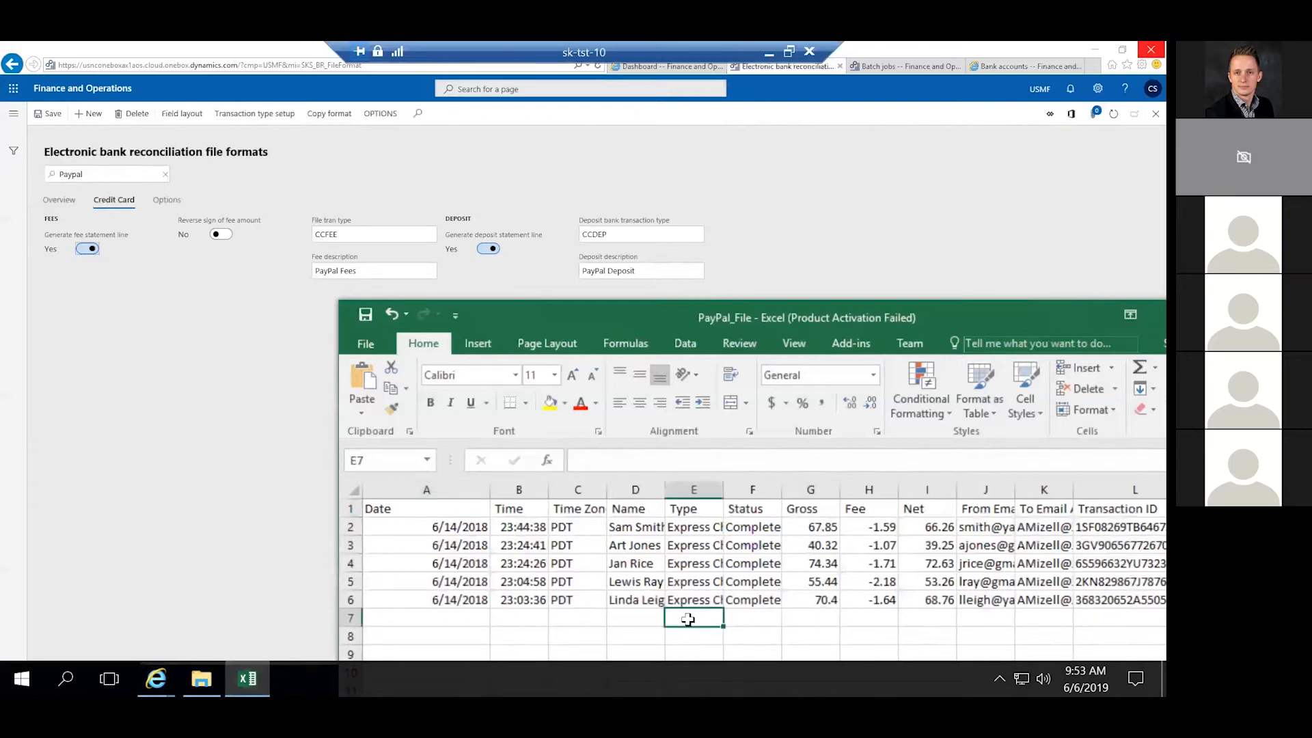
type("FEE")
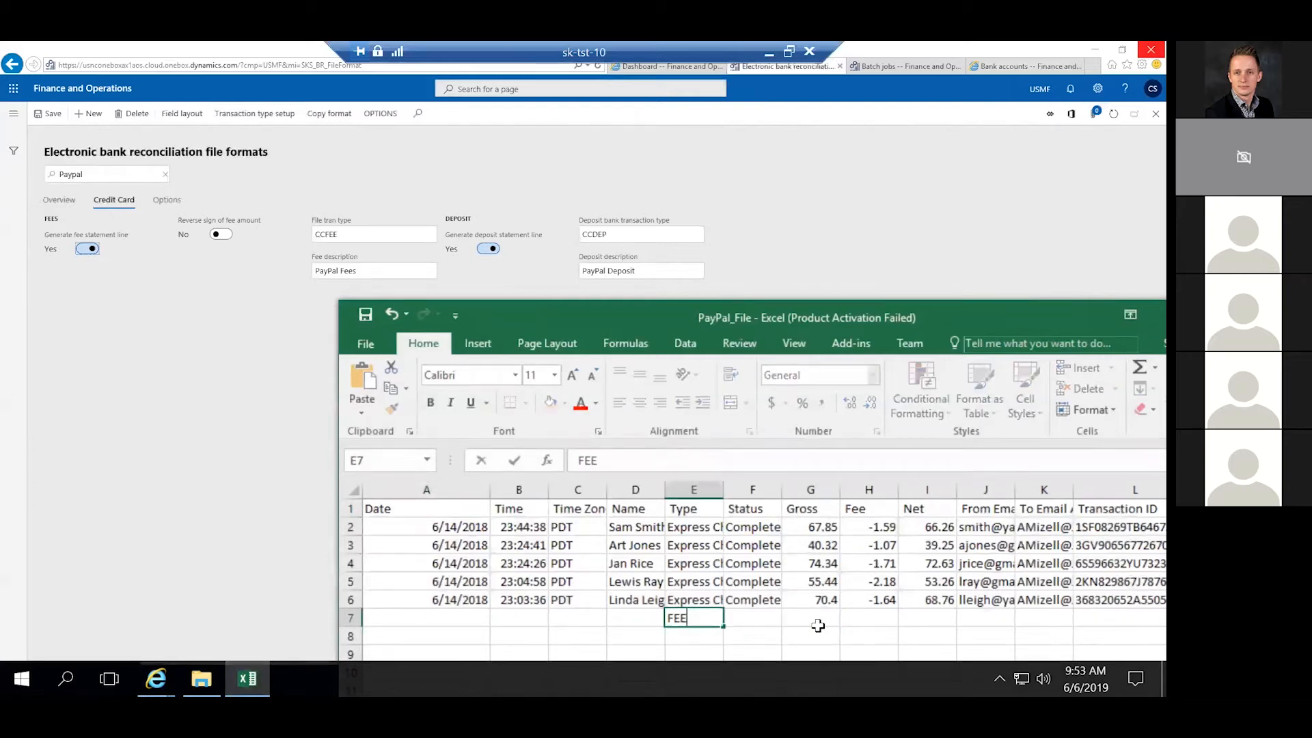
left_click(813, 618)
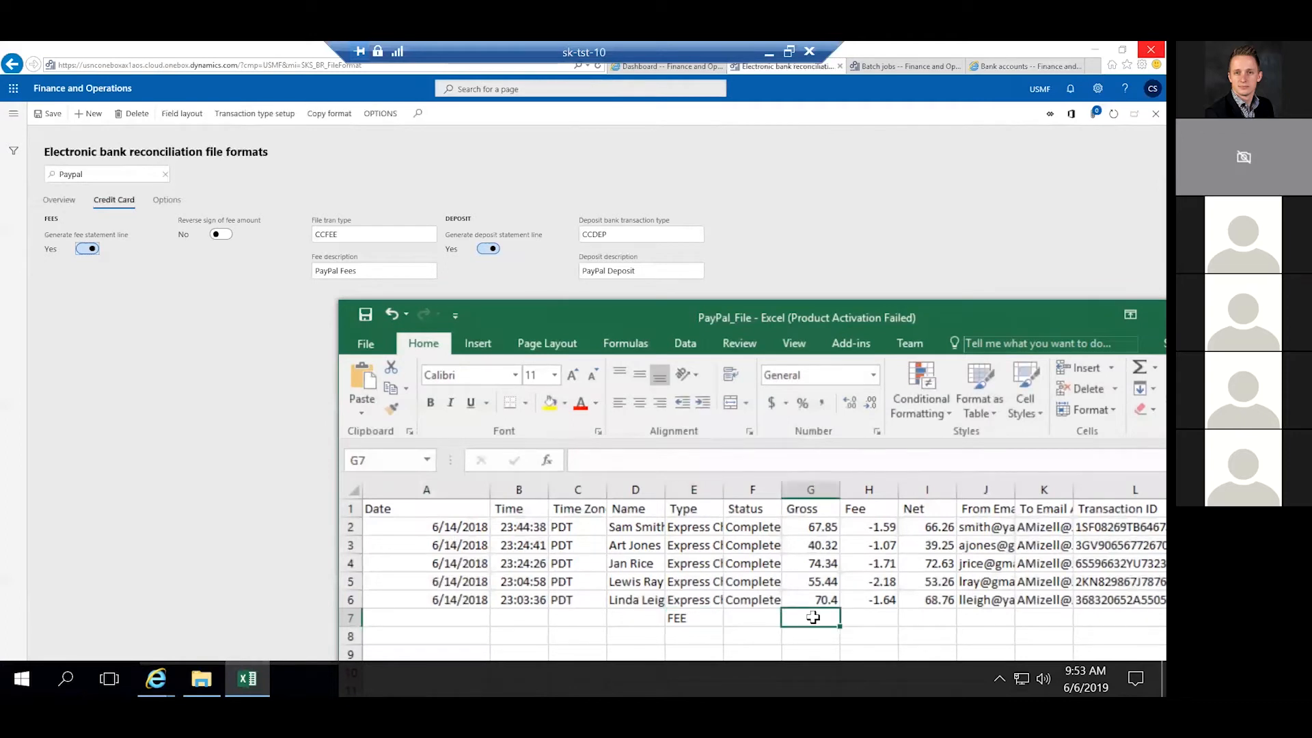
left_click(672, 651)
left_click(677, 636)
type("Dep")
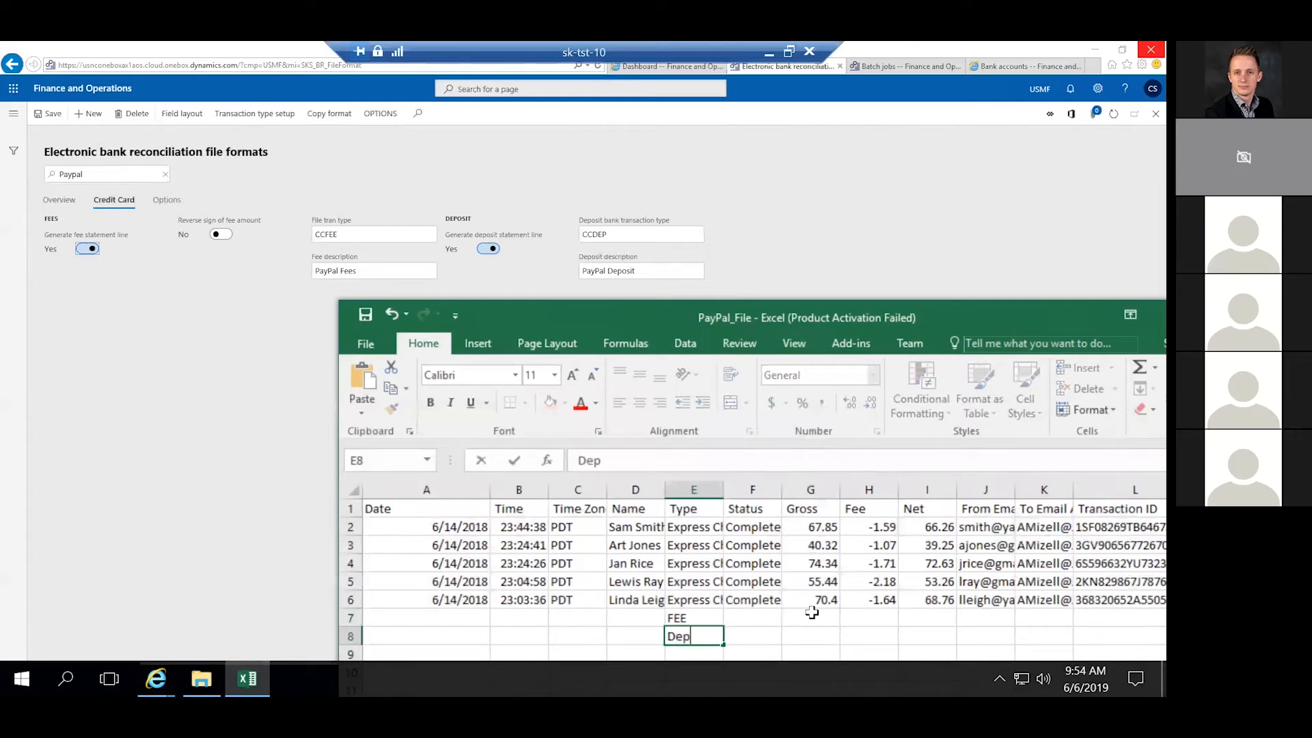
left_click_drag(681, 623, 692, 630)
key("Delete")
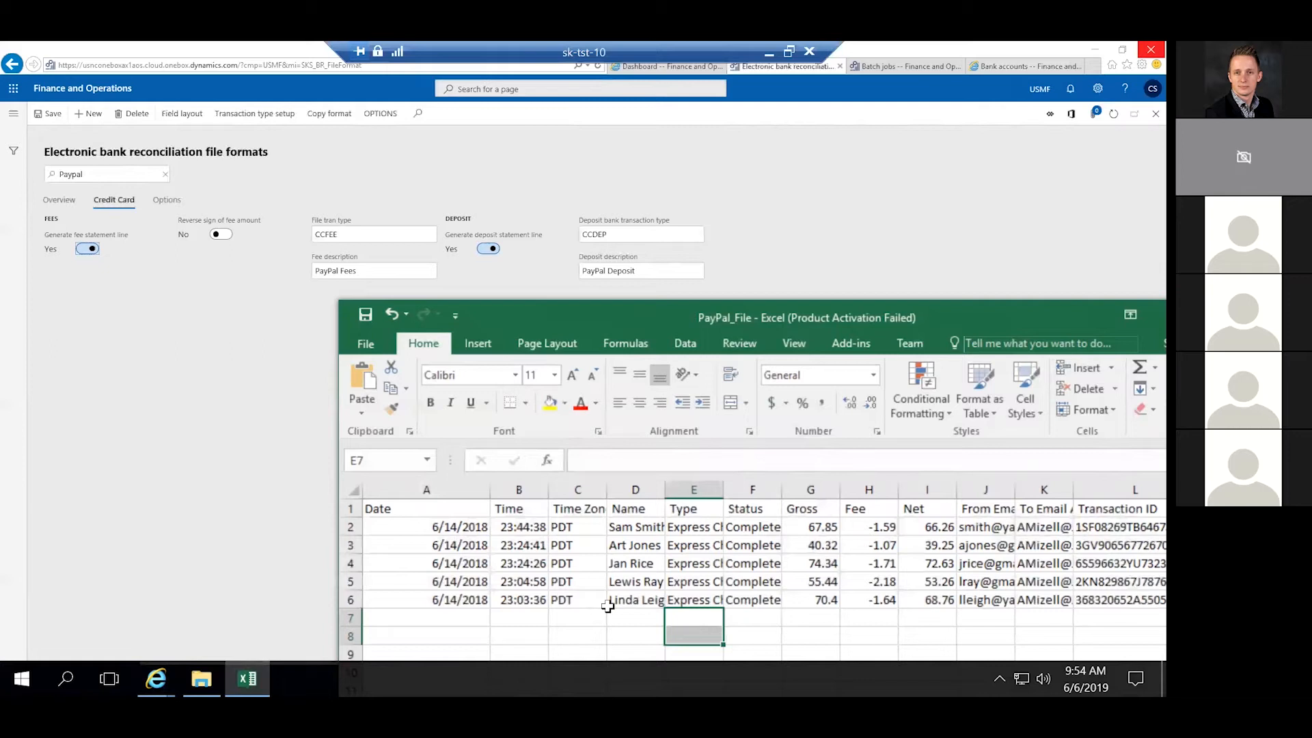
Review the credit card settings against the workbook, then open the PayPal format's transaction type setup to check the CCFEE line.
key("alt+Tab")
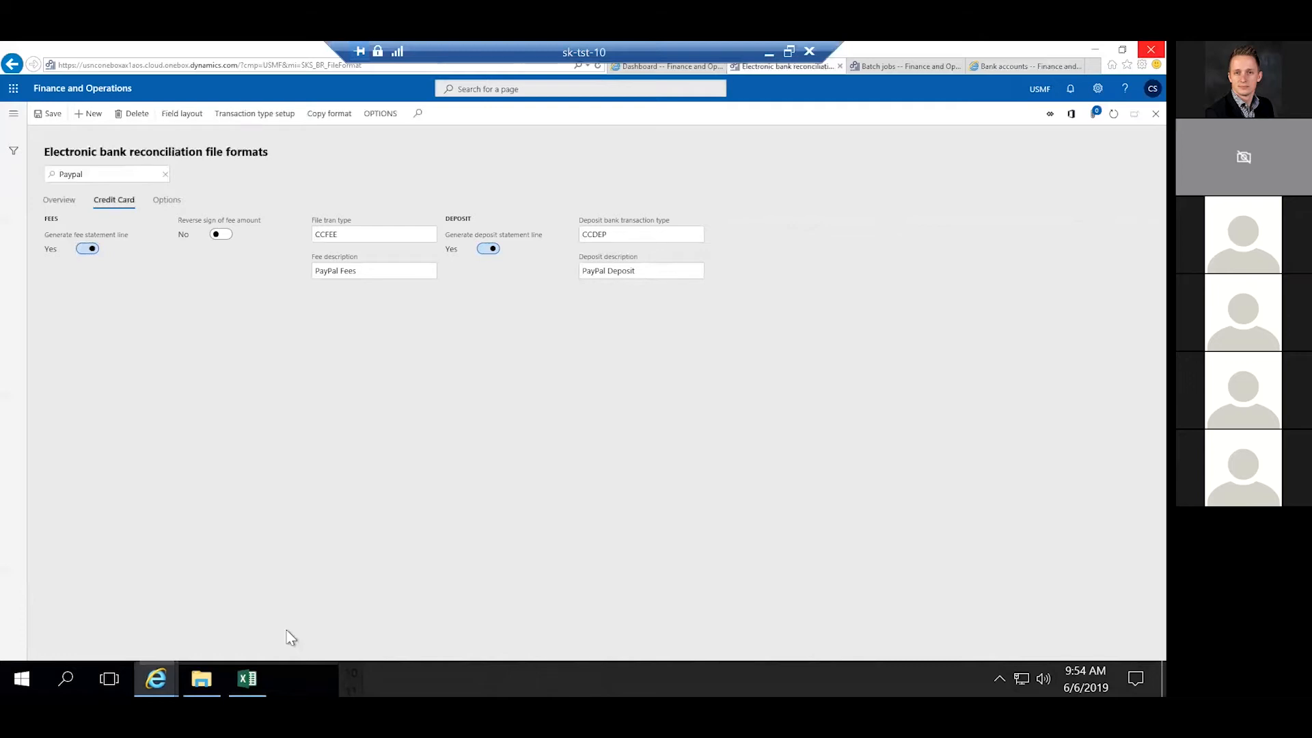
left_click(247, 678)
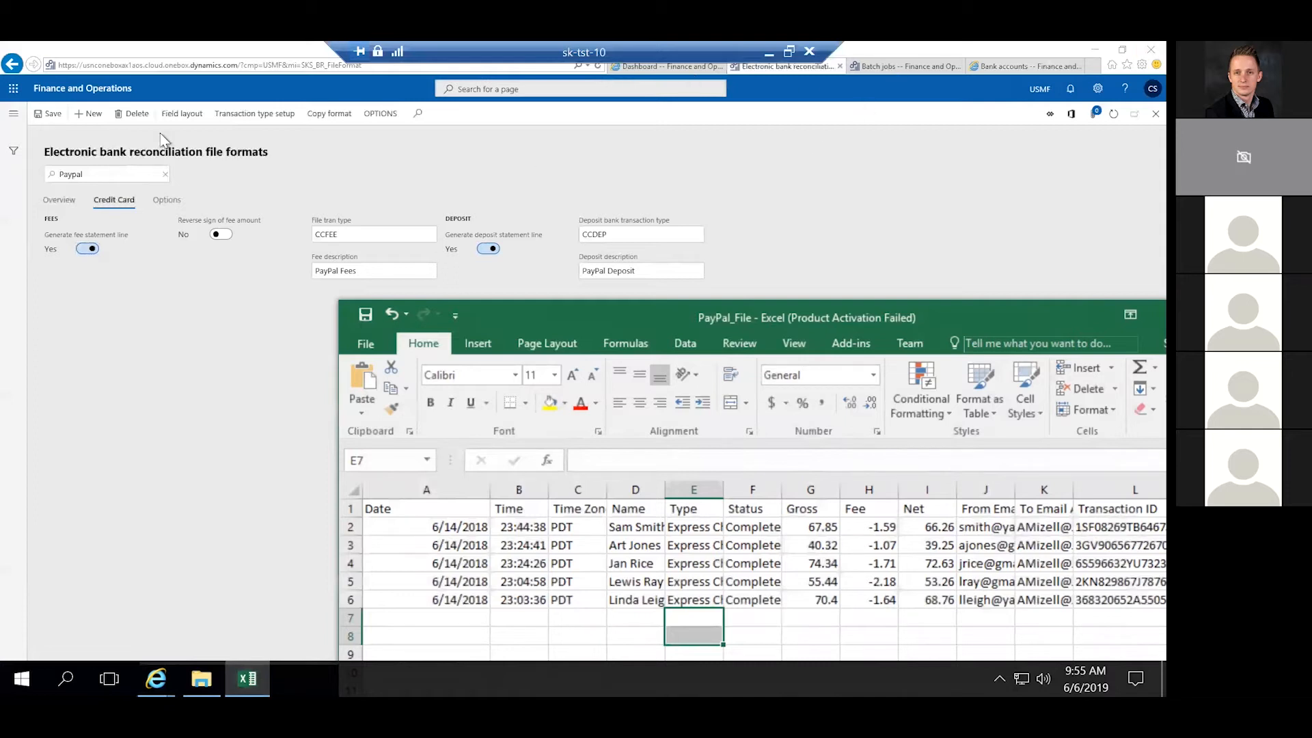
left_click(240, 121)
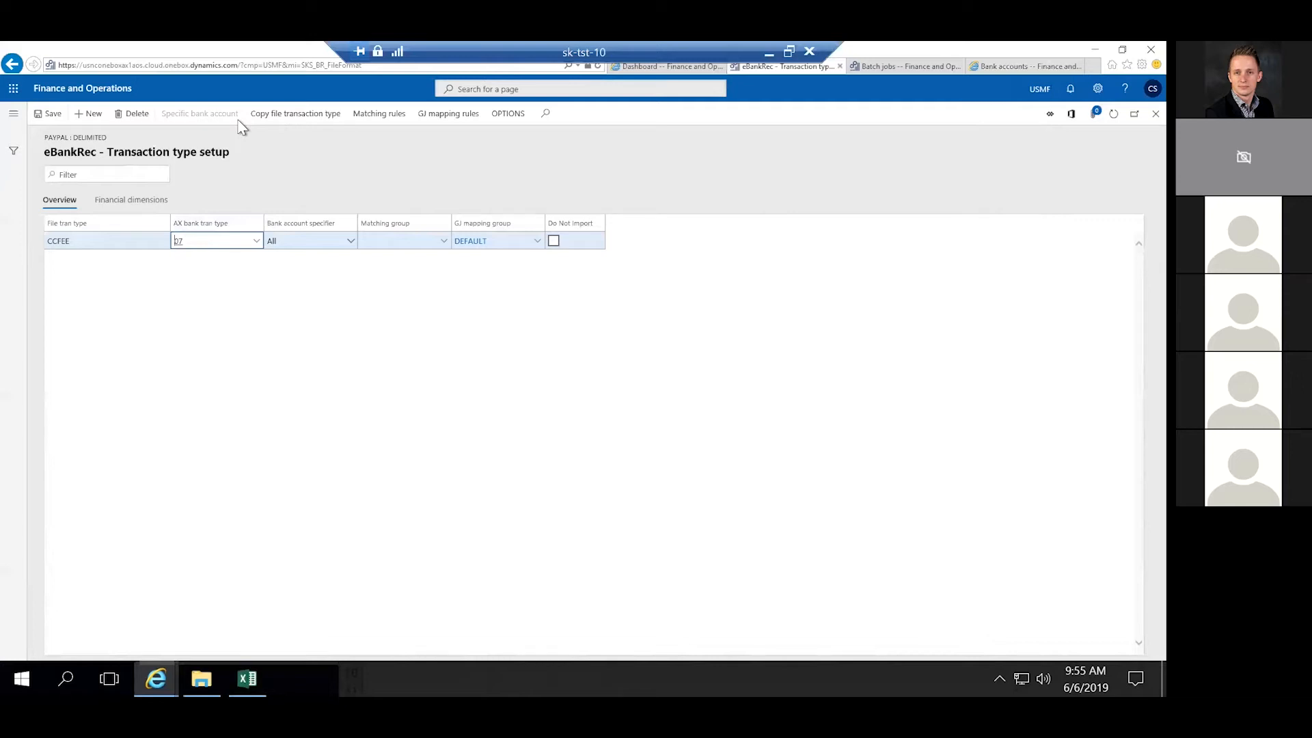
left_click(178, 241)
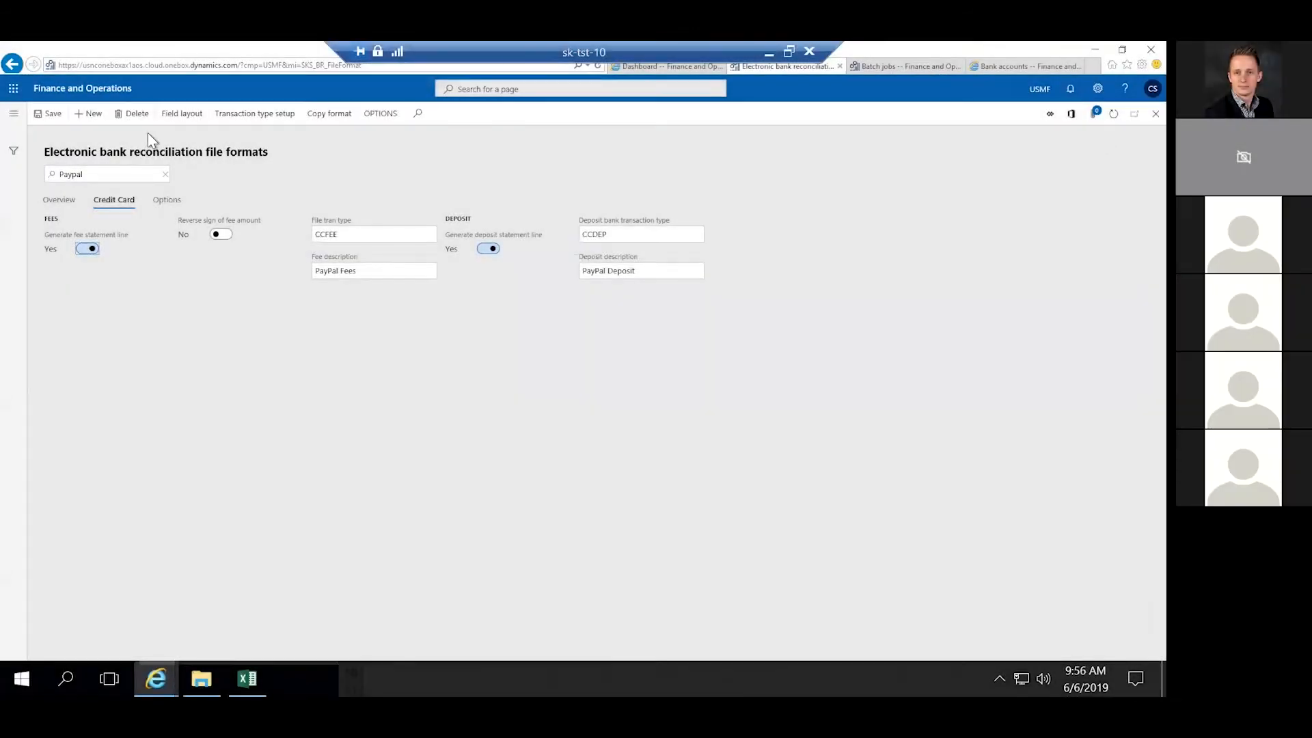
Reopen the PayPal format's field layout to review the field order and mappings, then close it.
left_click(188, 126)
left_click(188, 125)
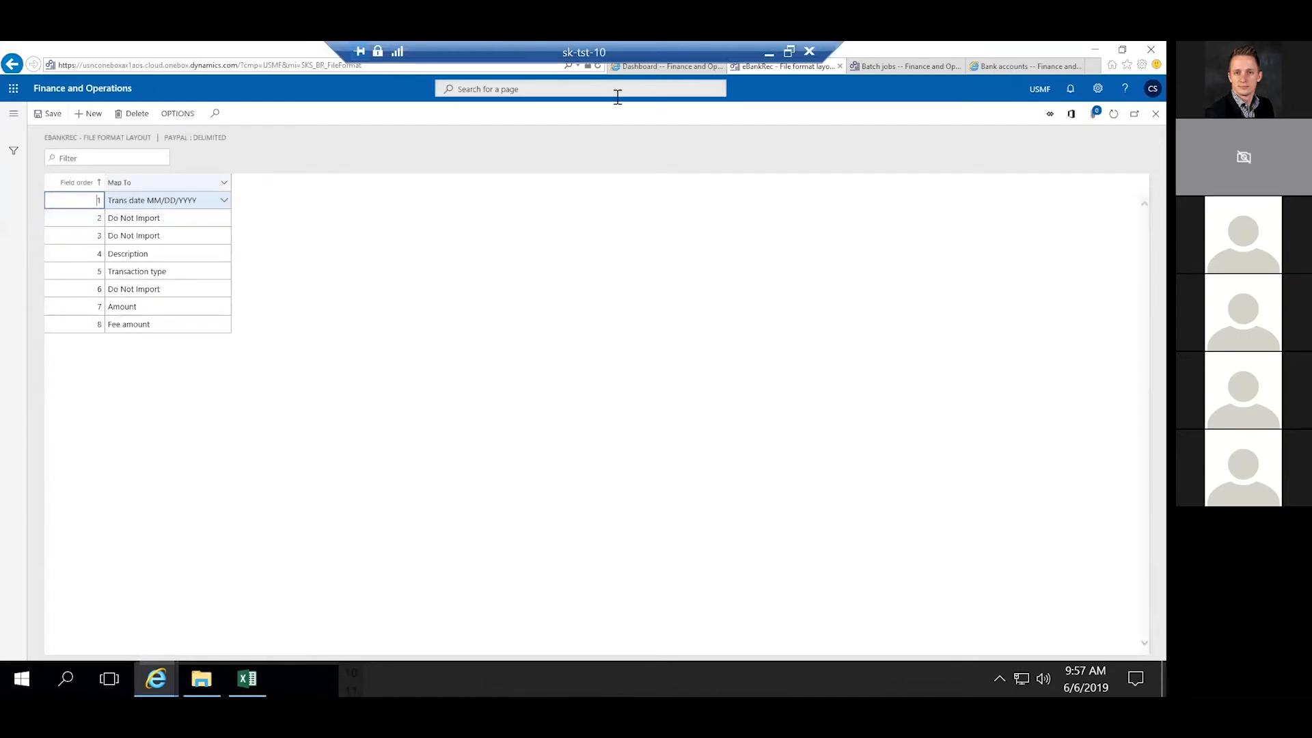
left_click(1154, 114)
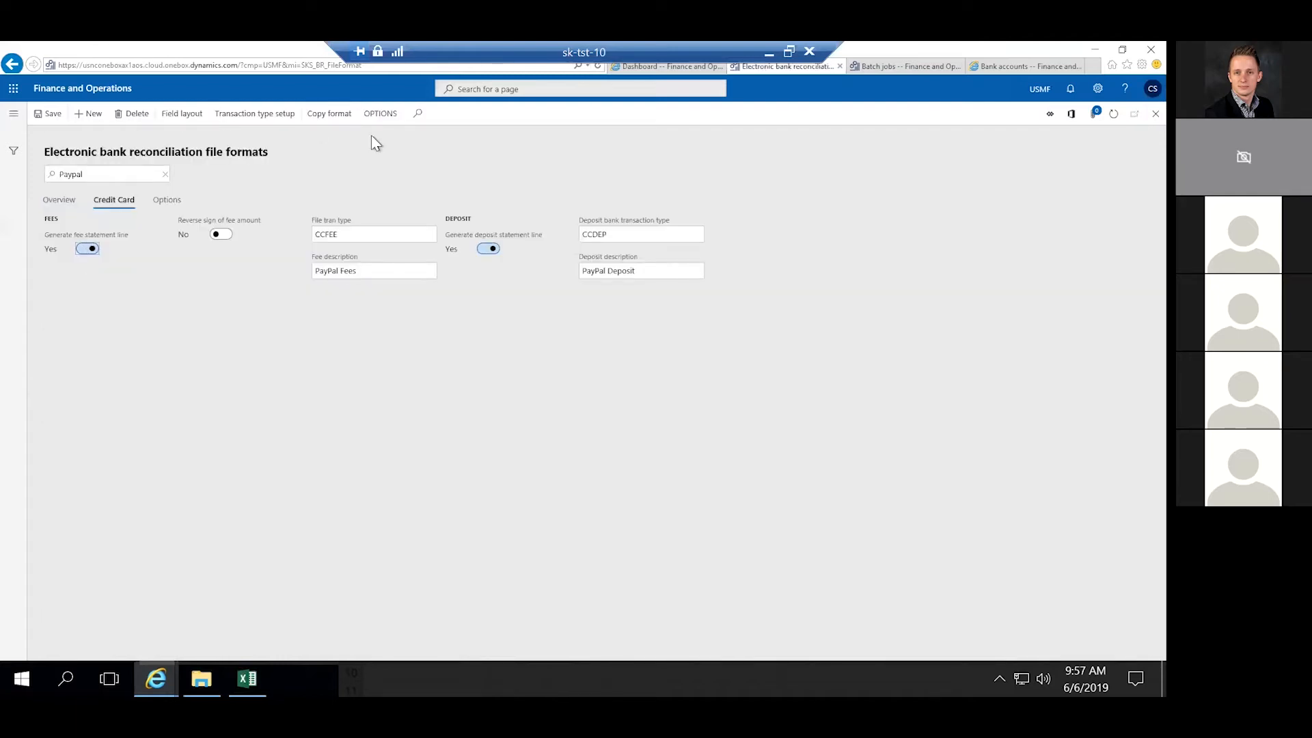
Check the PayPal archive folder, then open the Treasury Automation Suite bank account setup and select the PayPal account.
left_click(201, 678)
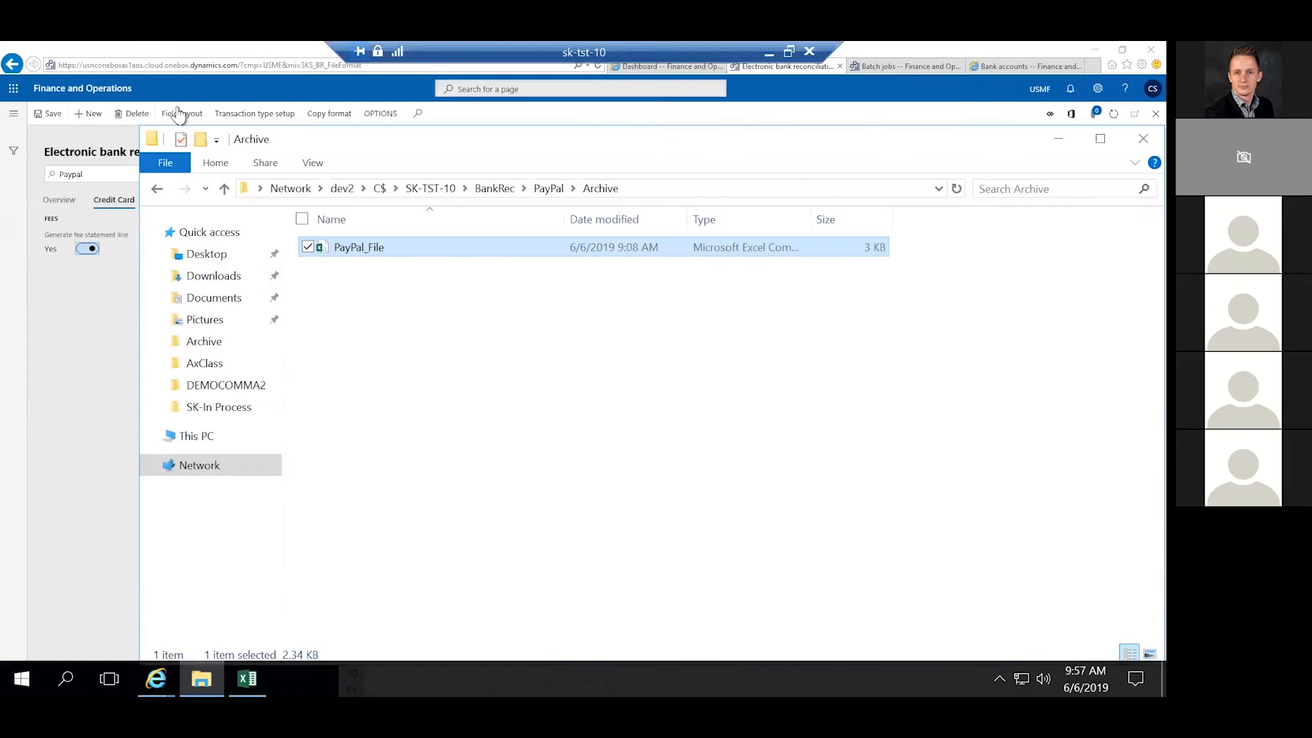
left_click(626, 67)
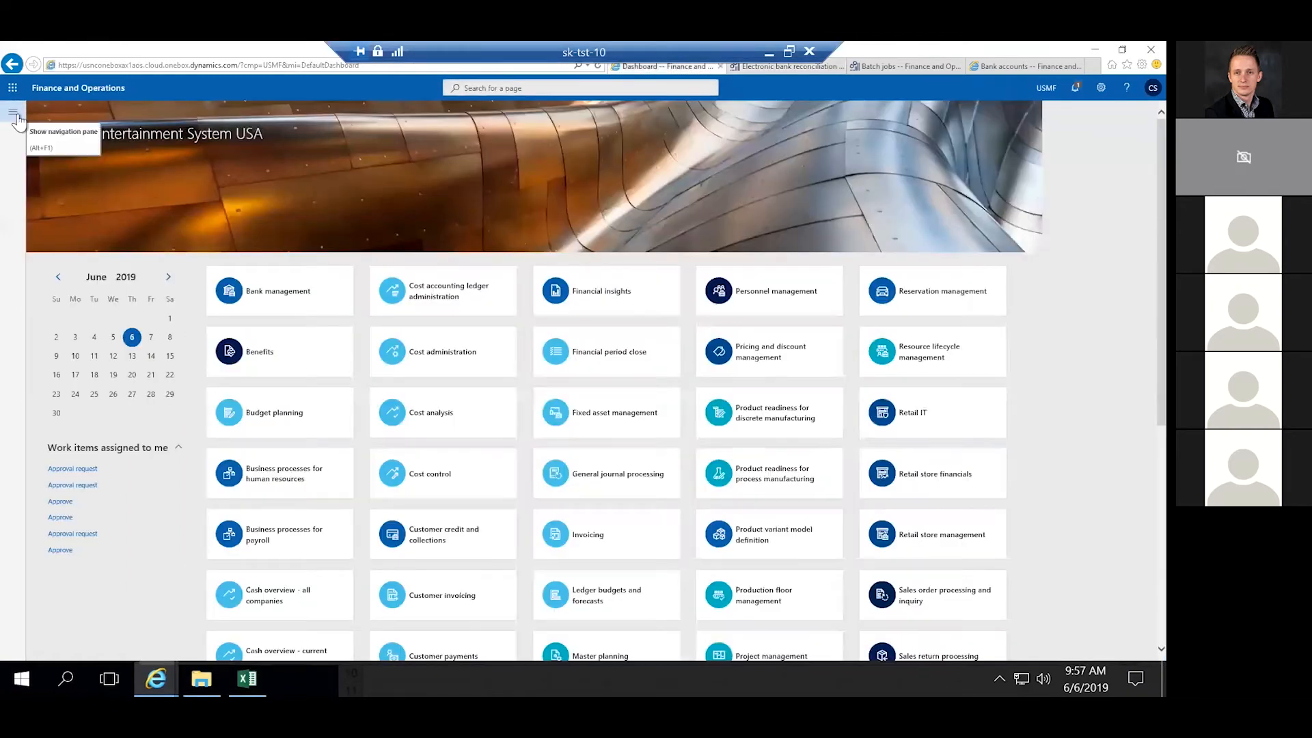
left_click(15, 114)
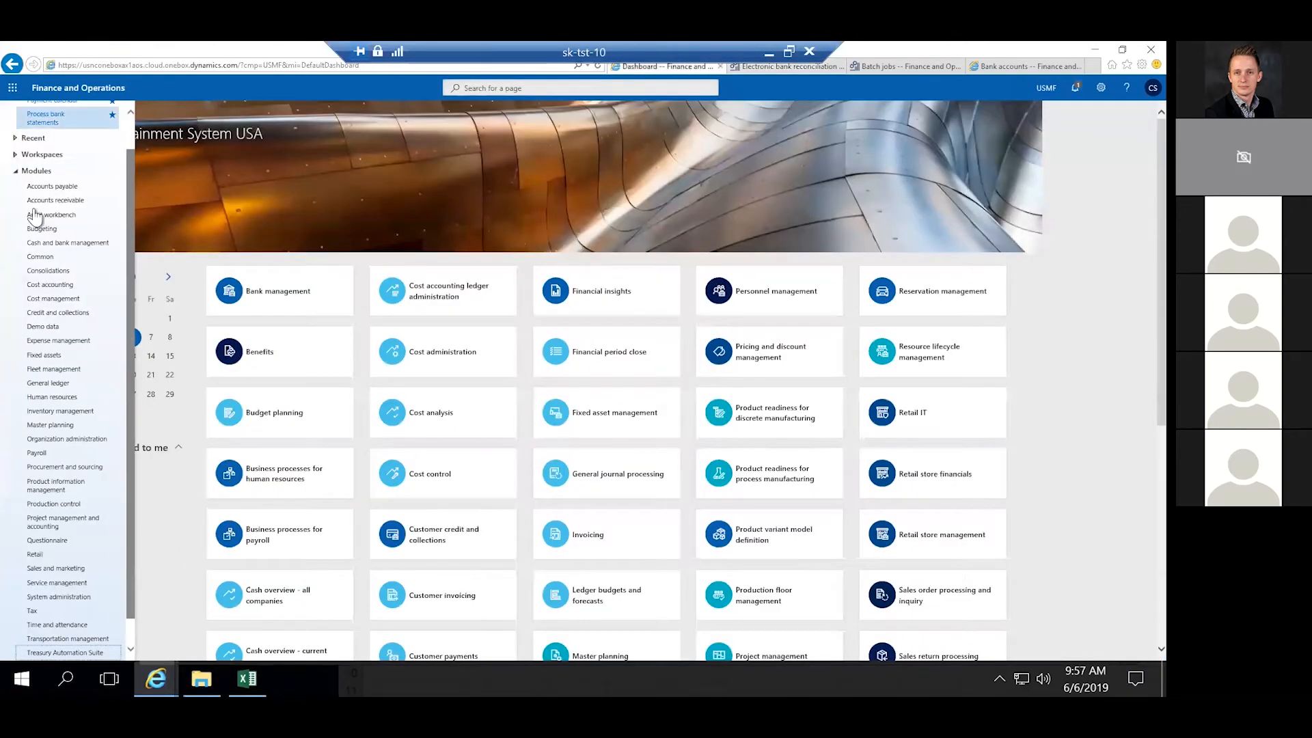
left_click(82, 653)
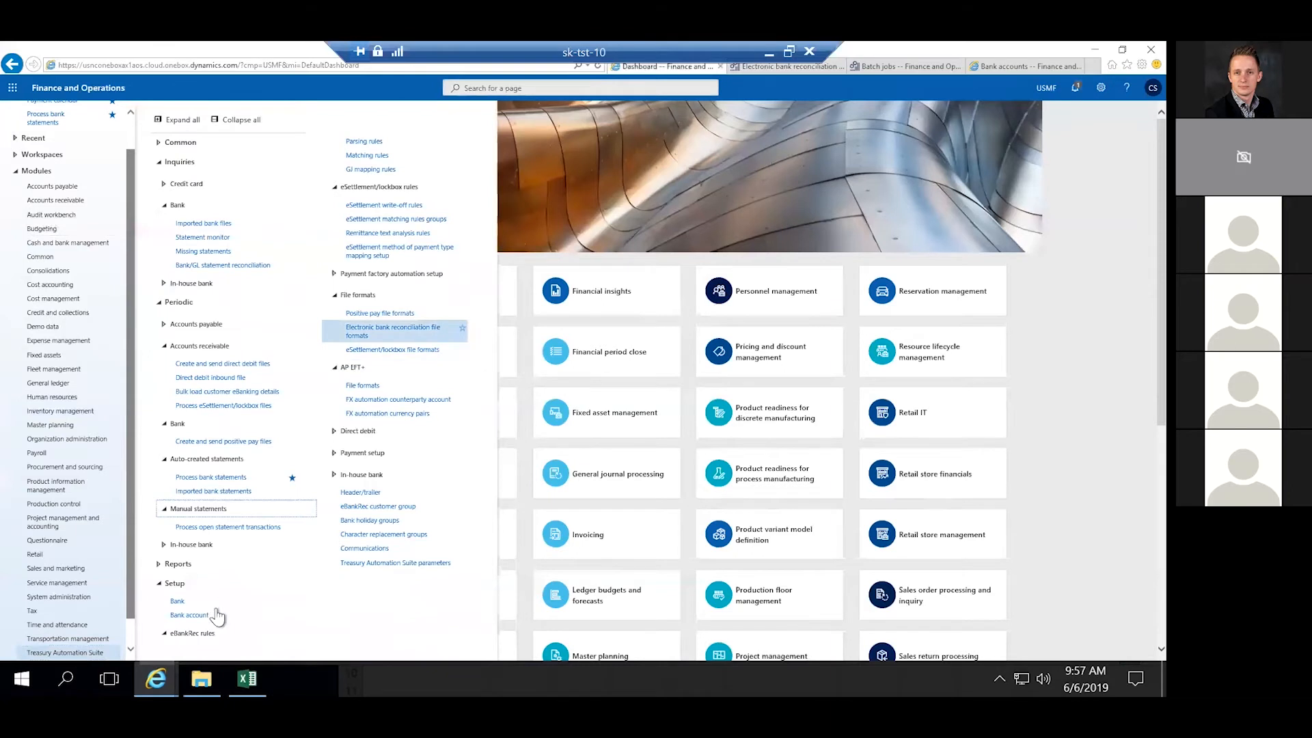
left_click(191, 615)
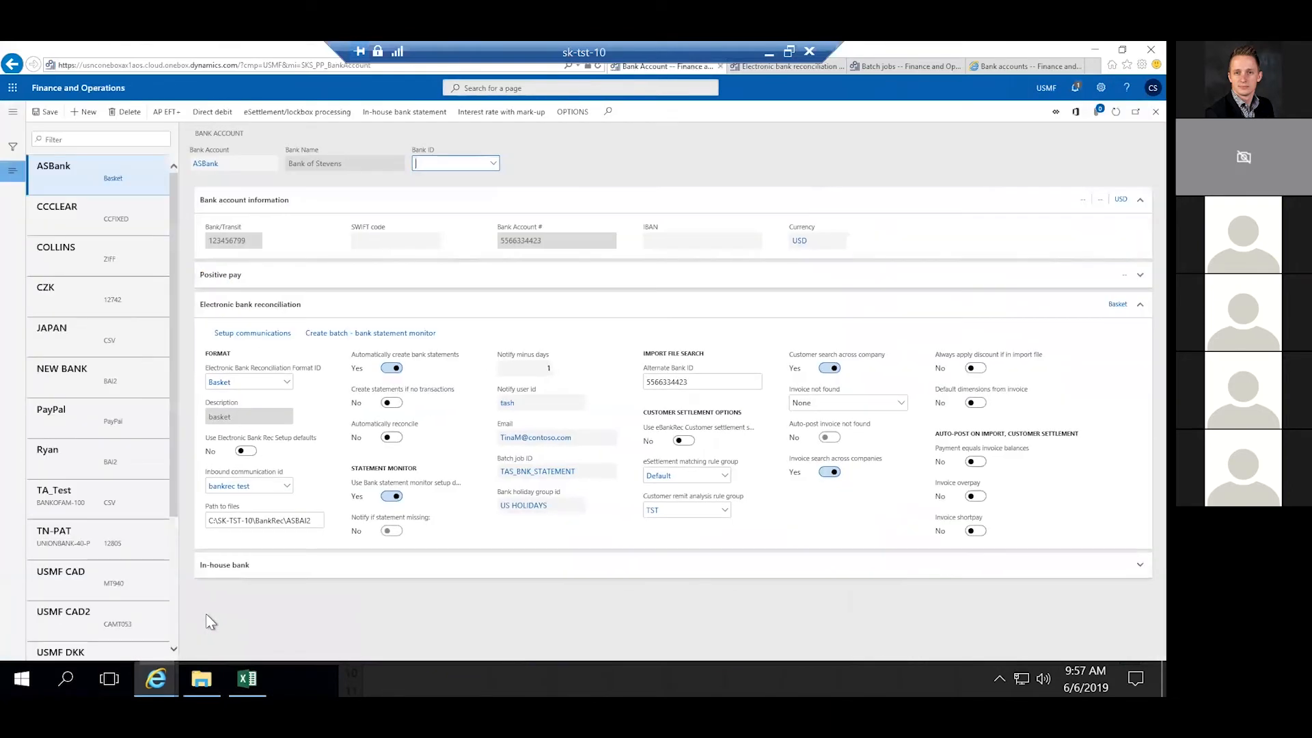
left_click(79, 418)
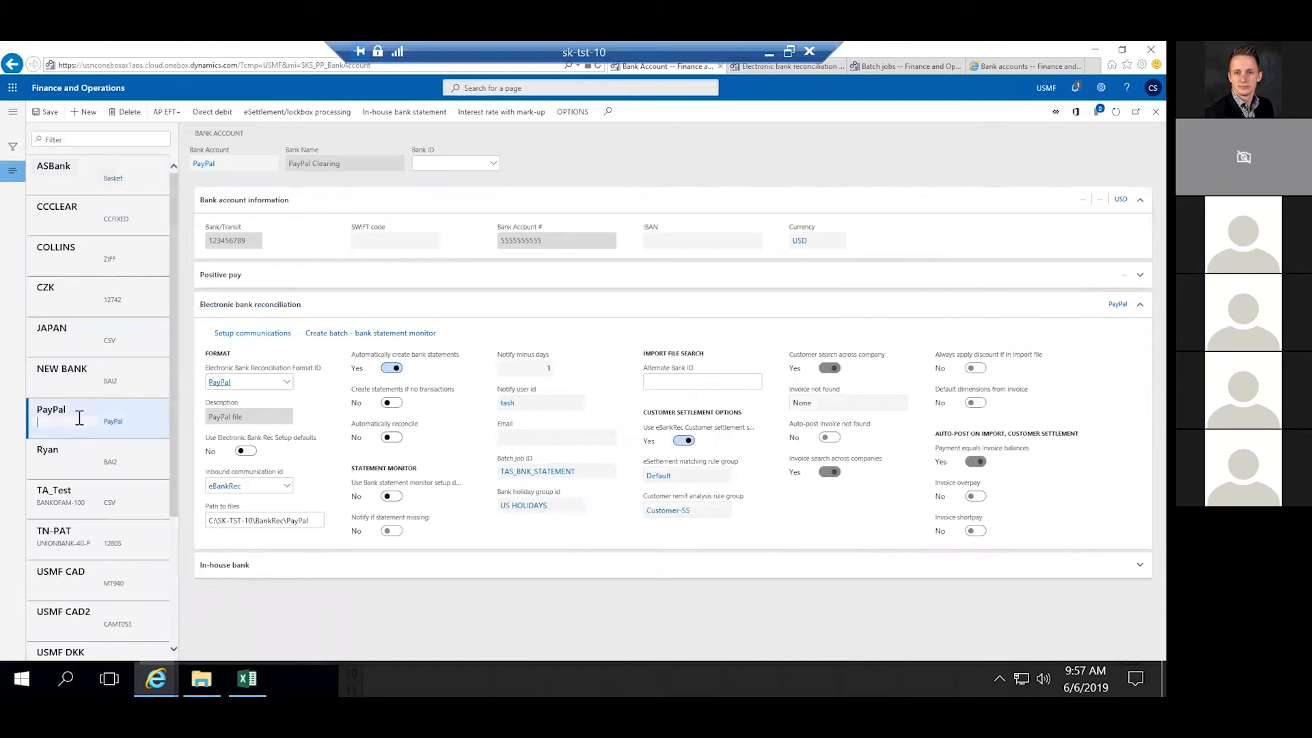
Check the PayPal account's reconciliation format and its path to files, then switch to the PayPal Archive folder in File Explorer.
left_click_drag(232, 382, 213, 382)
left_click_drag(312, 521, 207, 521)
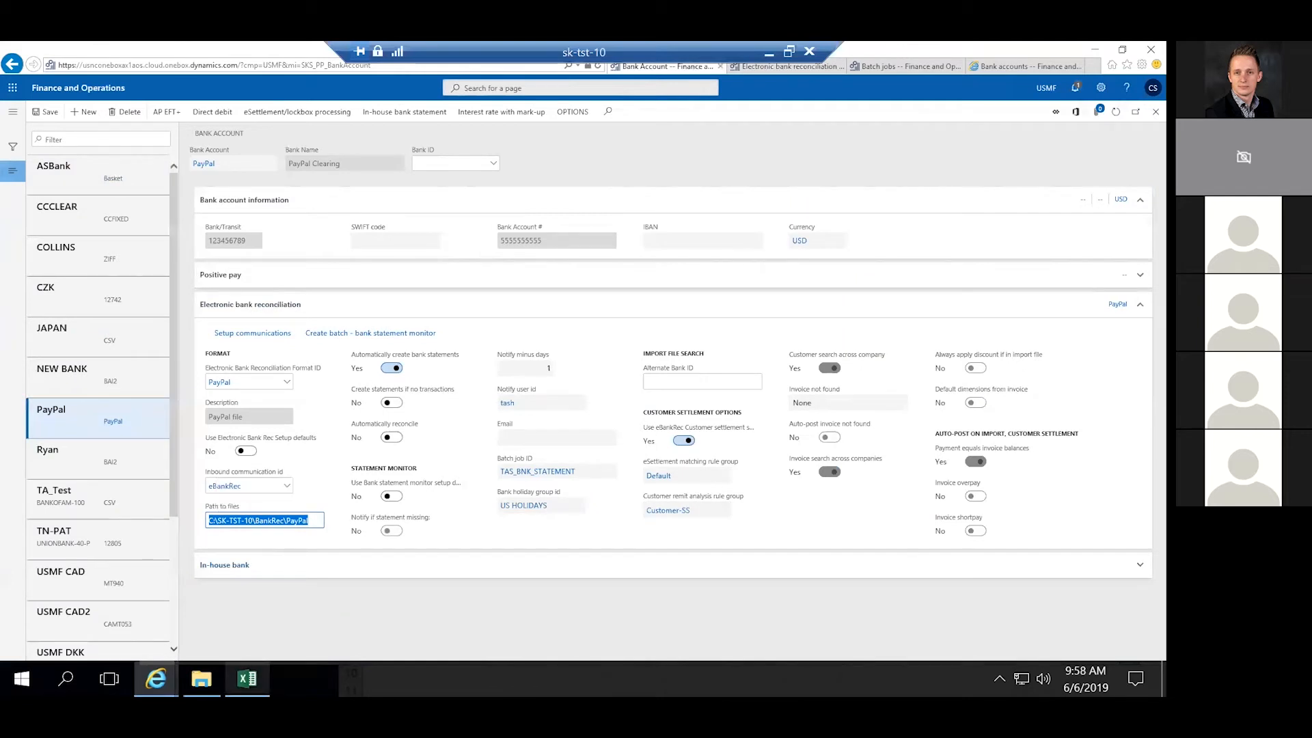
mouse_move(201, 678)
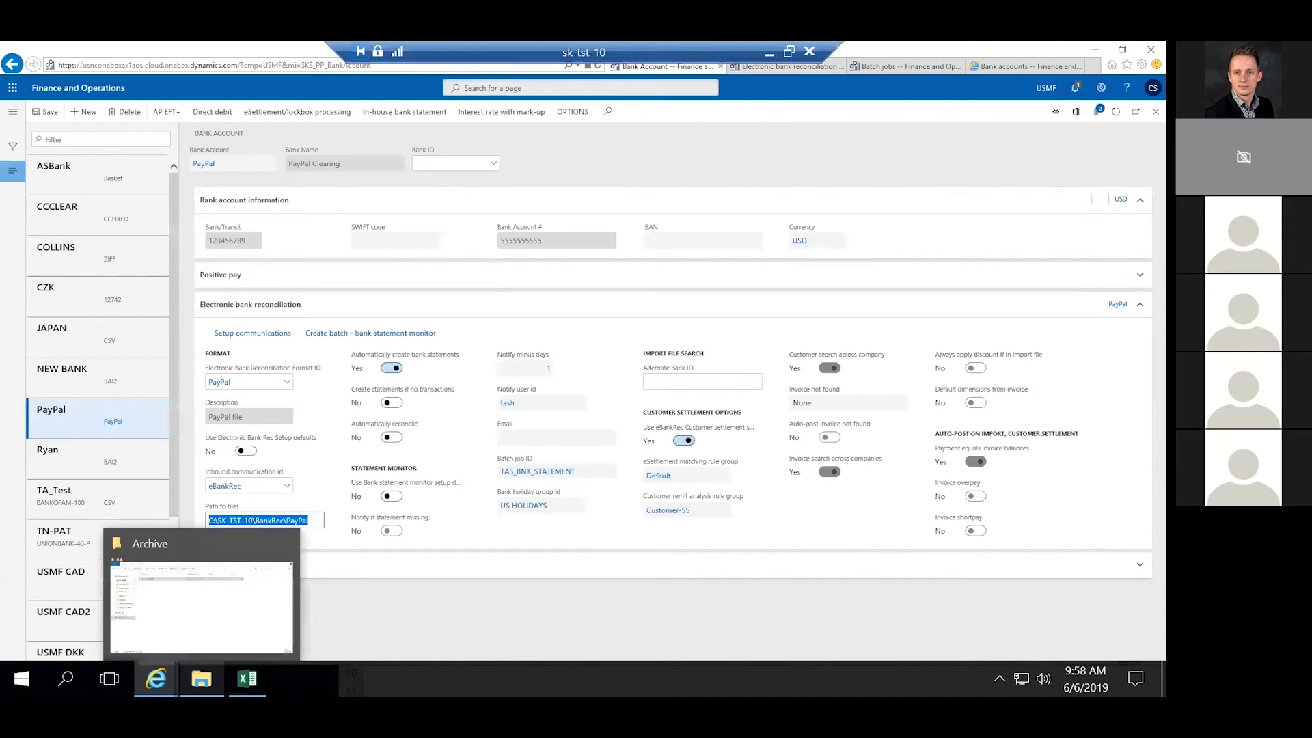
left_click(201, 602)
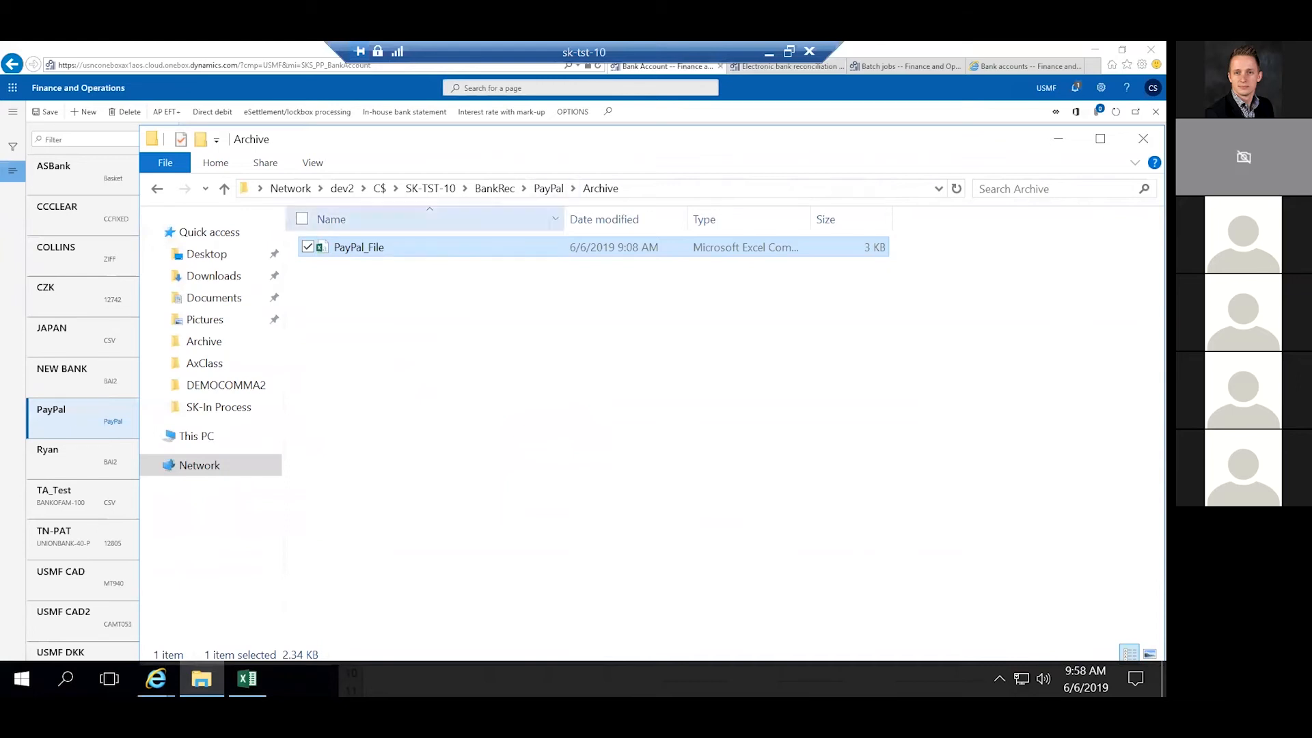
Move PayPal_File from Archive up into the PayPal folder, closing the workbook in Excel without saving, and open the PayPal folder.
left_click_drag(359, 246, 549, 191)
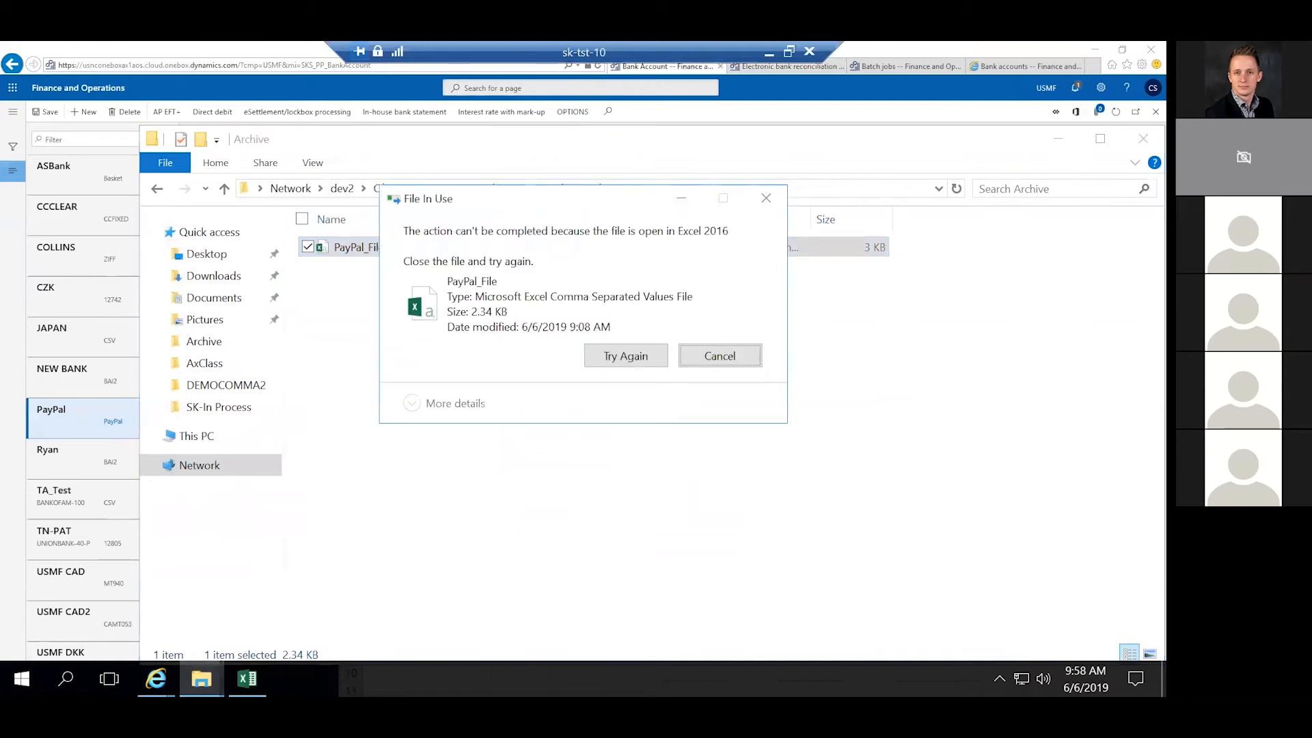
left_click(719, 355)
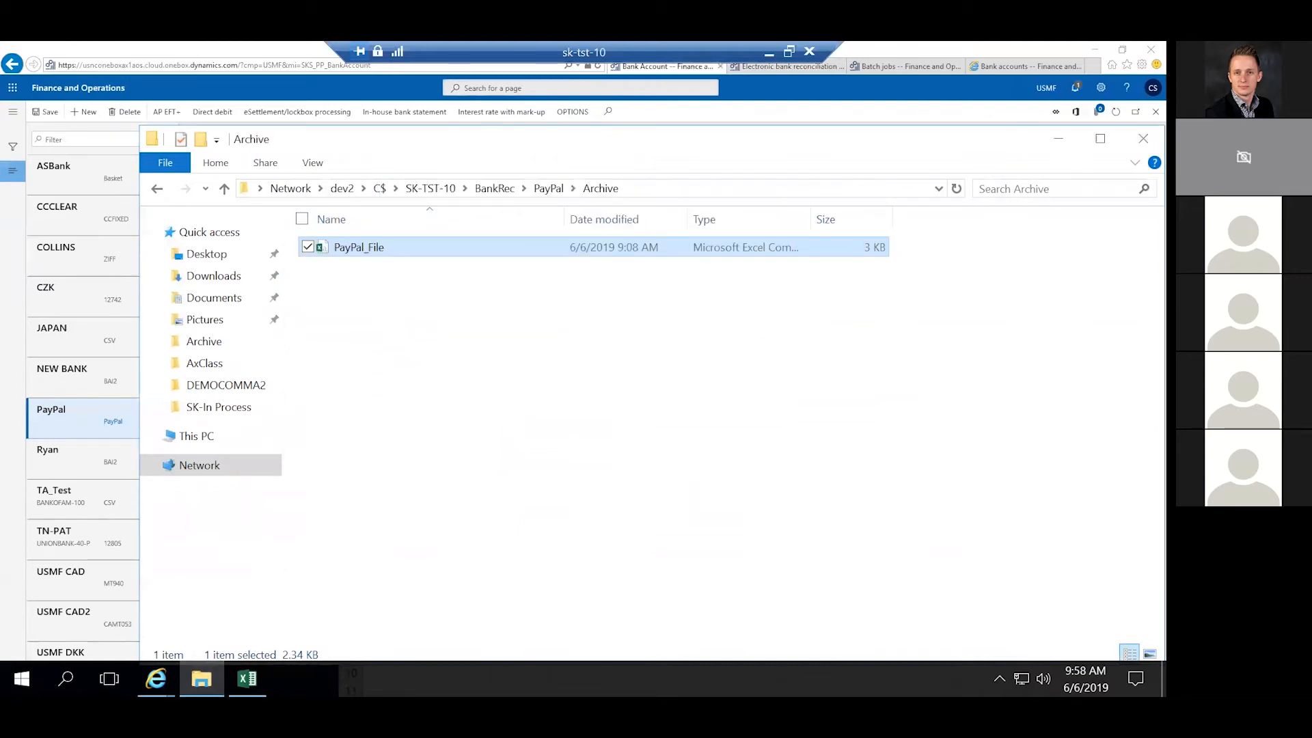
left_click(248, 678)
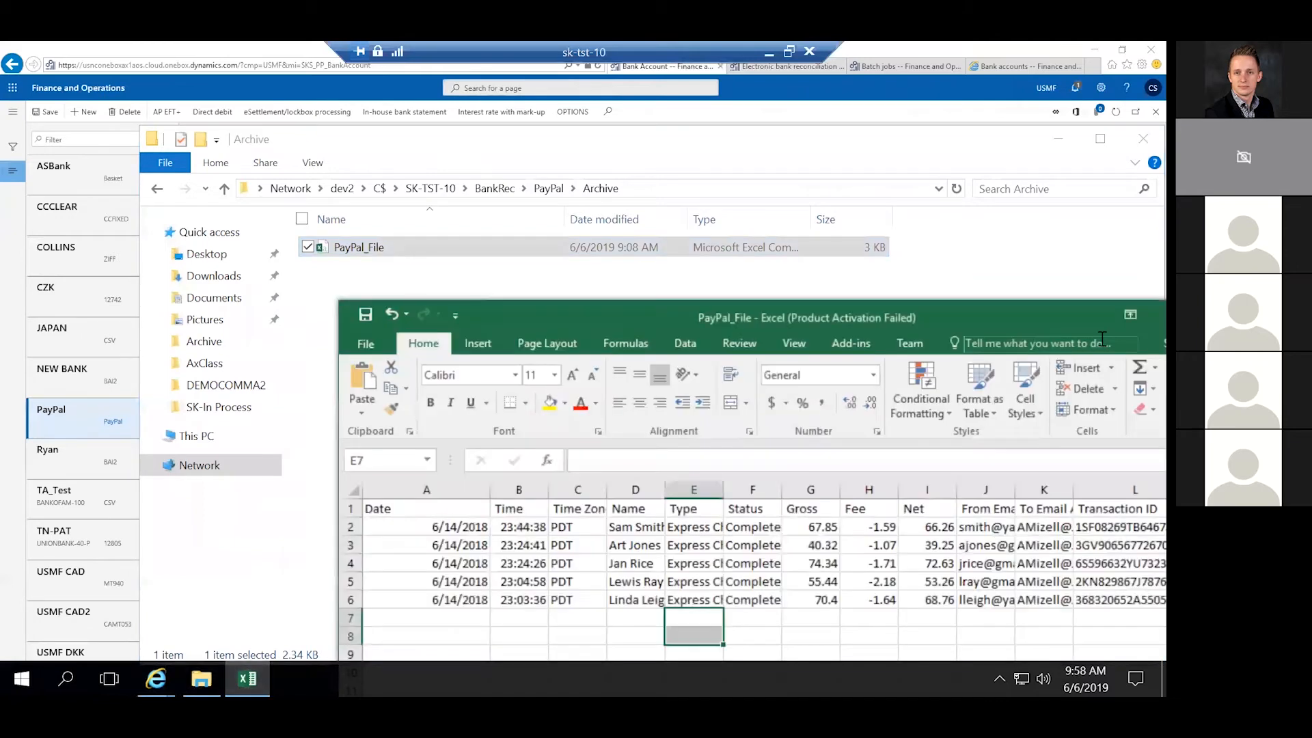
left_click(1093, 318)
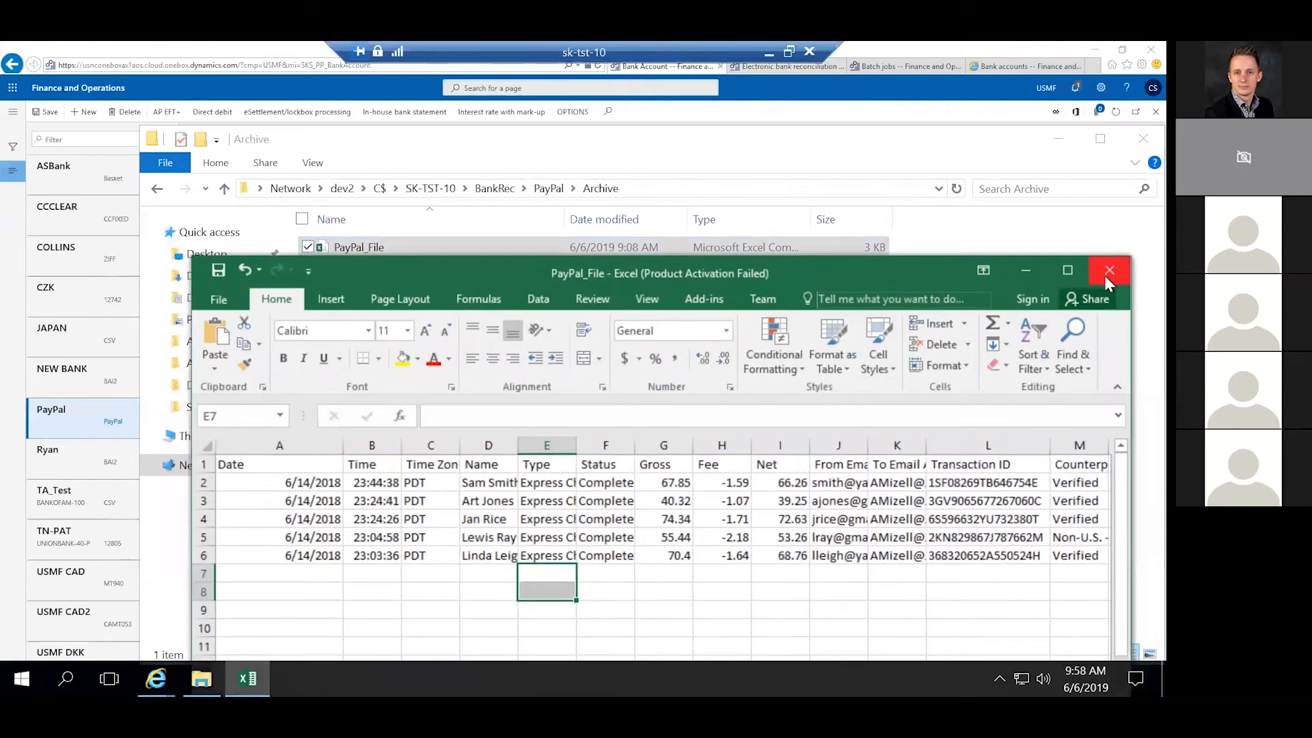
left_click(1104, 276)
key("n")
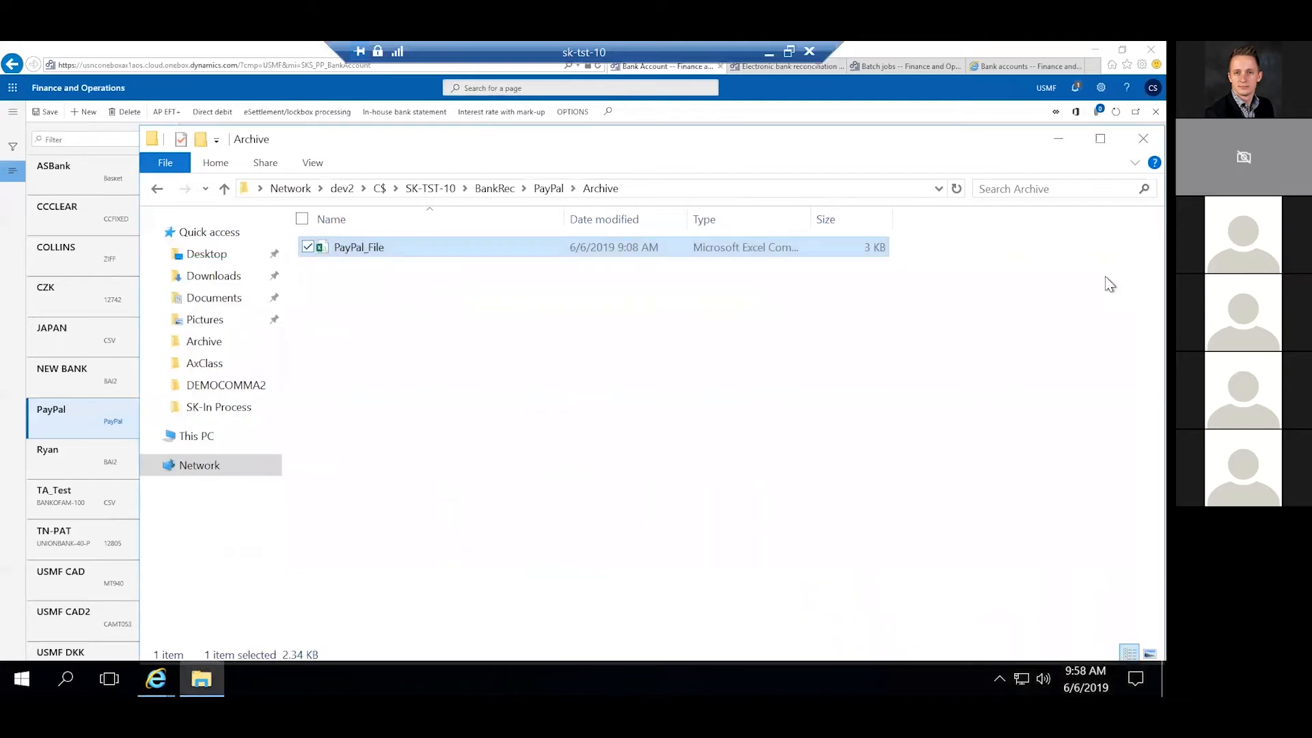
left_click_drag(359, 247, 548, 189)
key("alt+Up")
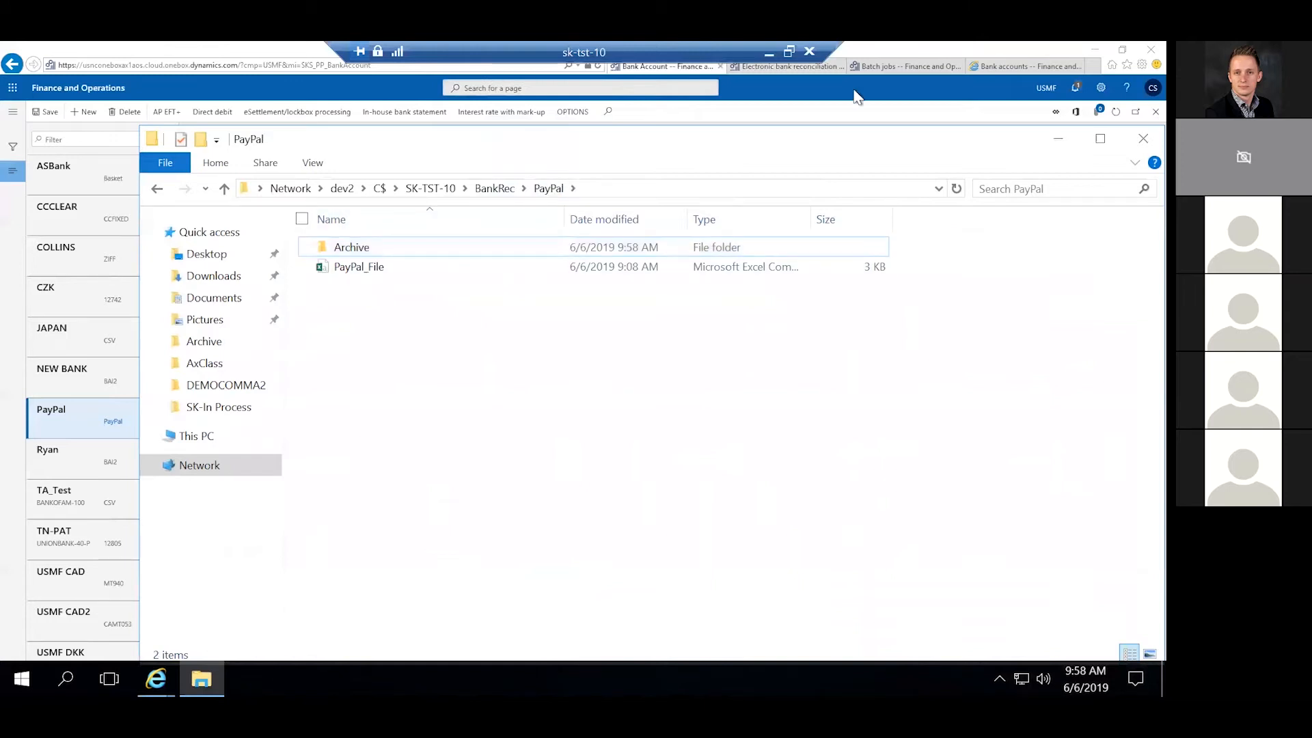
Check the batch jobs and the PayPal folder, filtering the jobs by description for "bank" and by "rec".
left_click(895, 68)
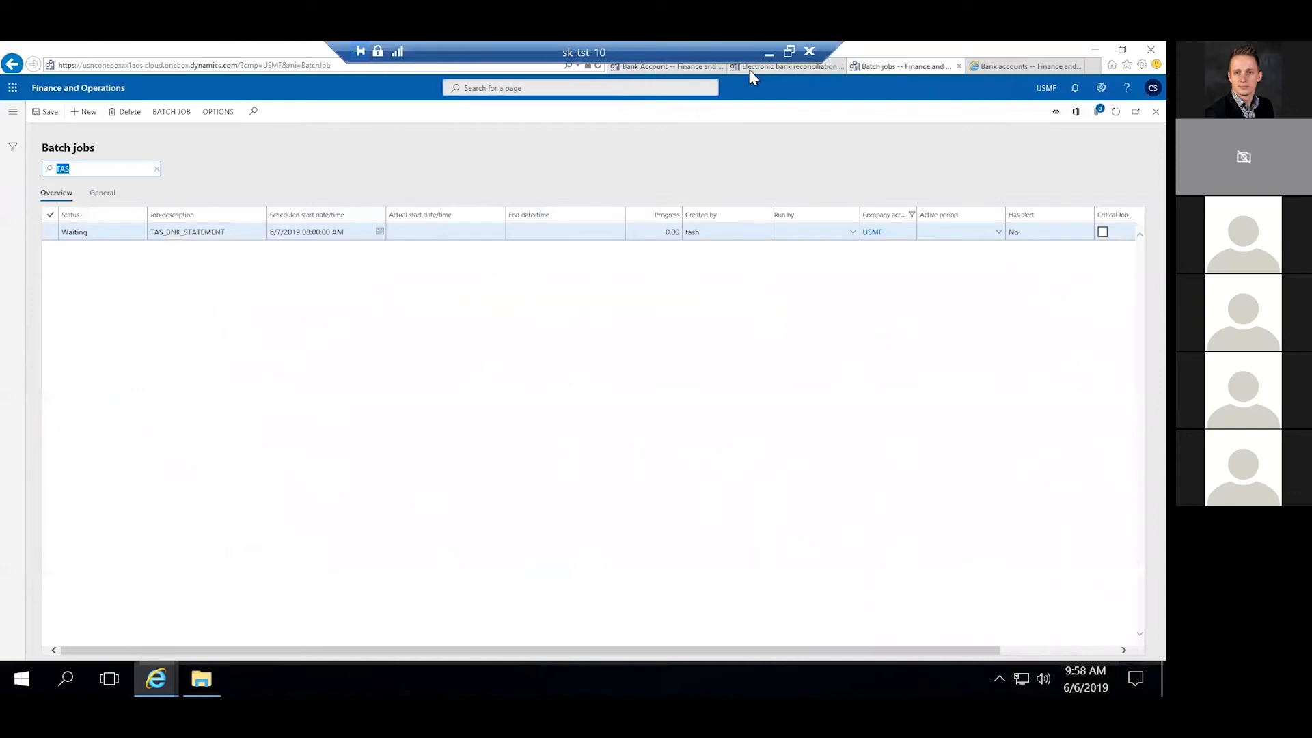
left_click(201, 679)
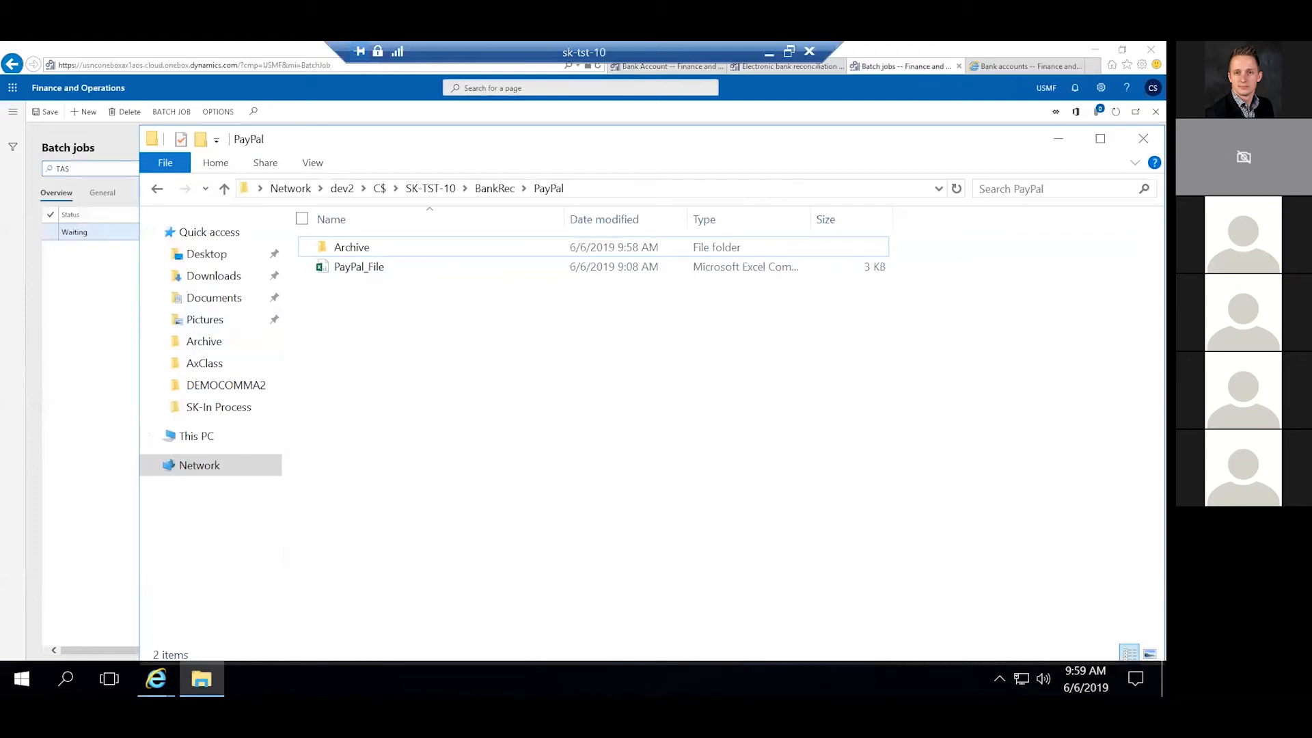
left_click(87, 129)
left_click_drag(71, 169, 43, 176)
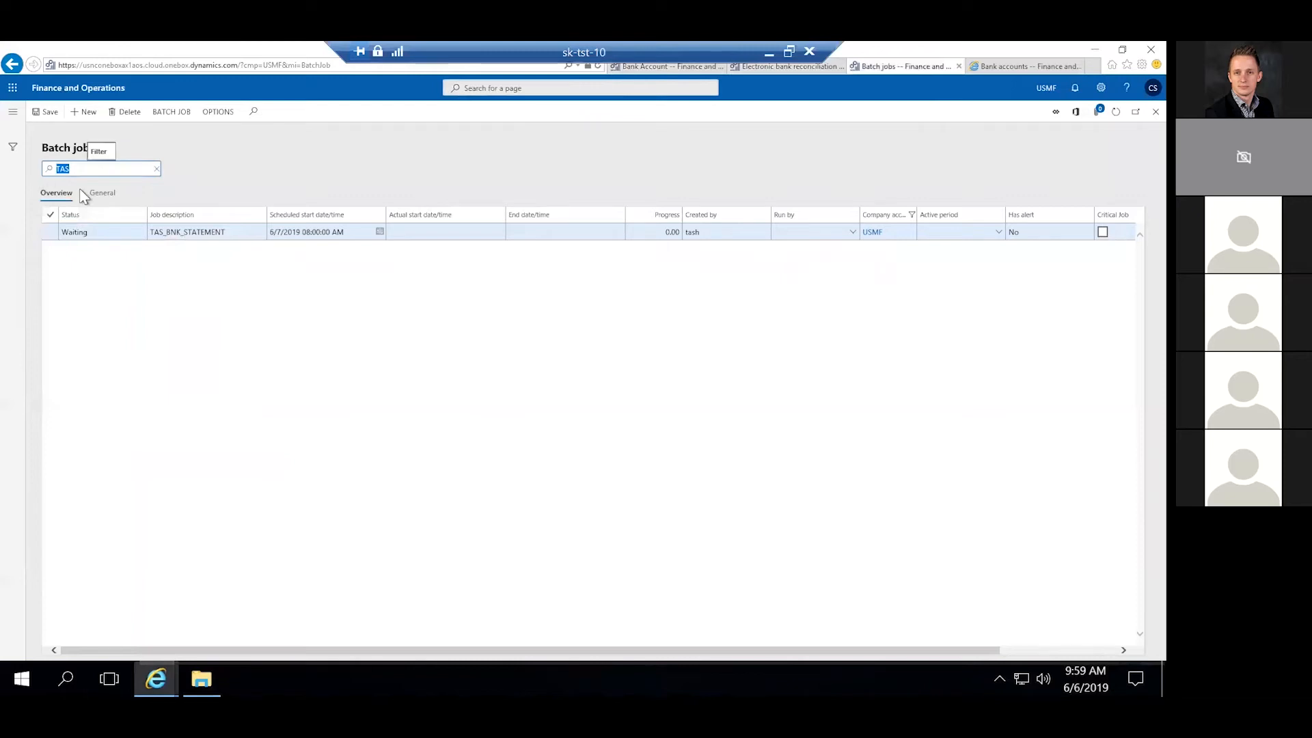
type("bank")
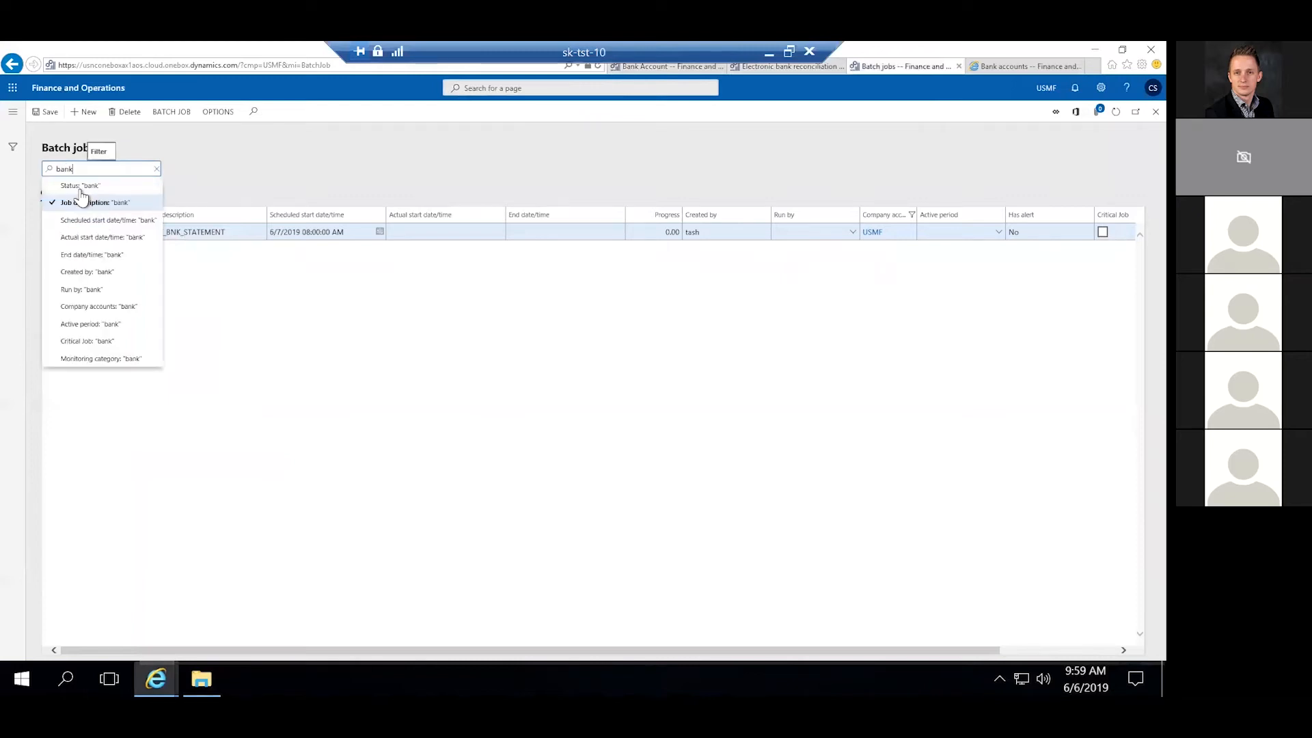
left_click(81, 199)
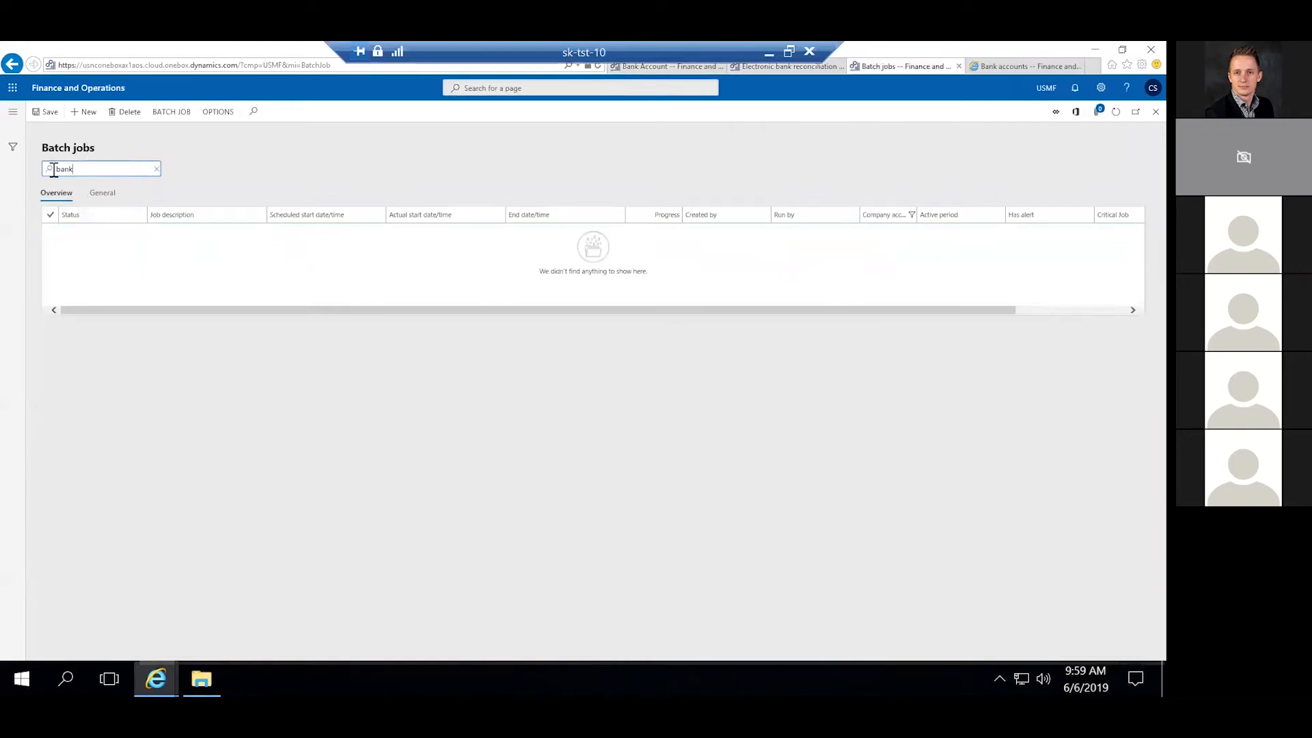
type("rec")
key("Return")
Check the PayPal folder for PayPal_File again, then clear the filter text on the batch jobs list.
left_click(202, 678)
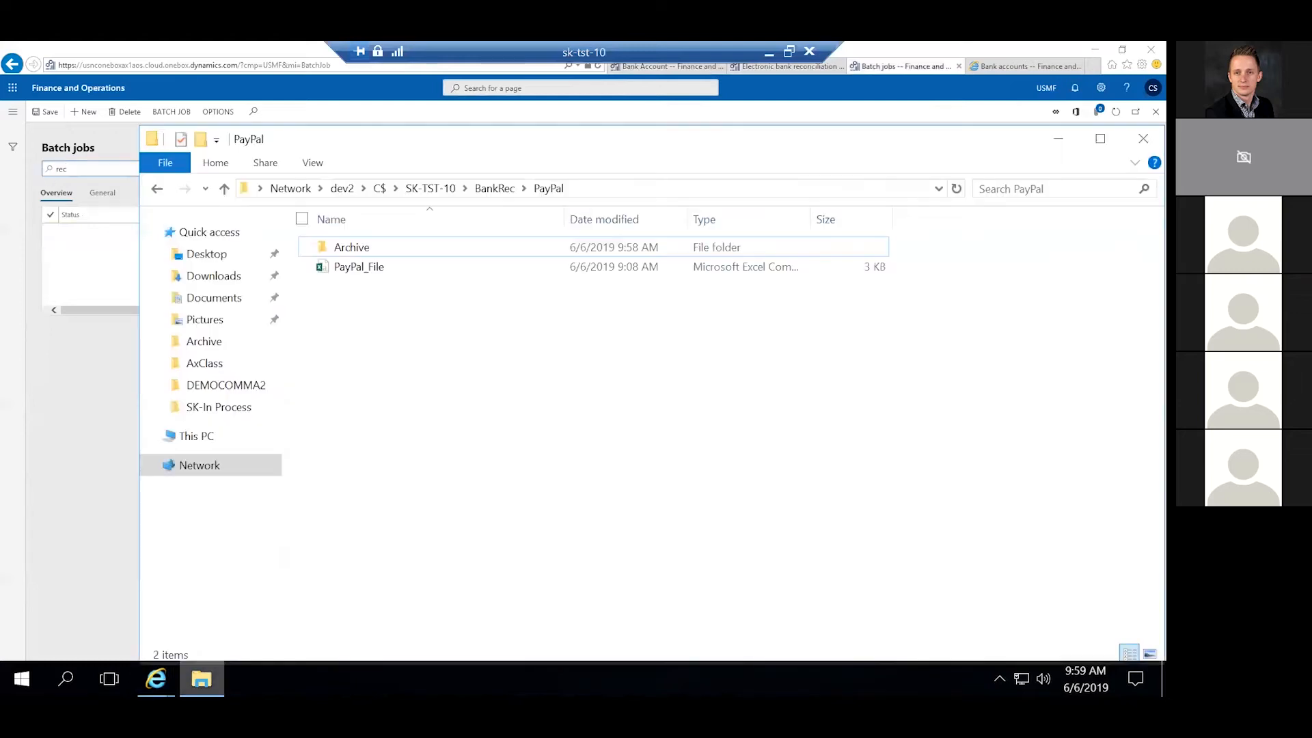
left_click(75, 229)
left_click(73, 223)
left_click_drag(72, 168, 46, 155)
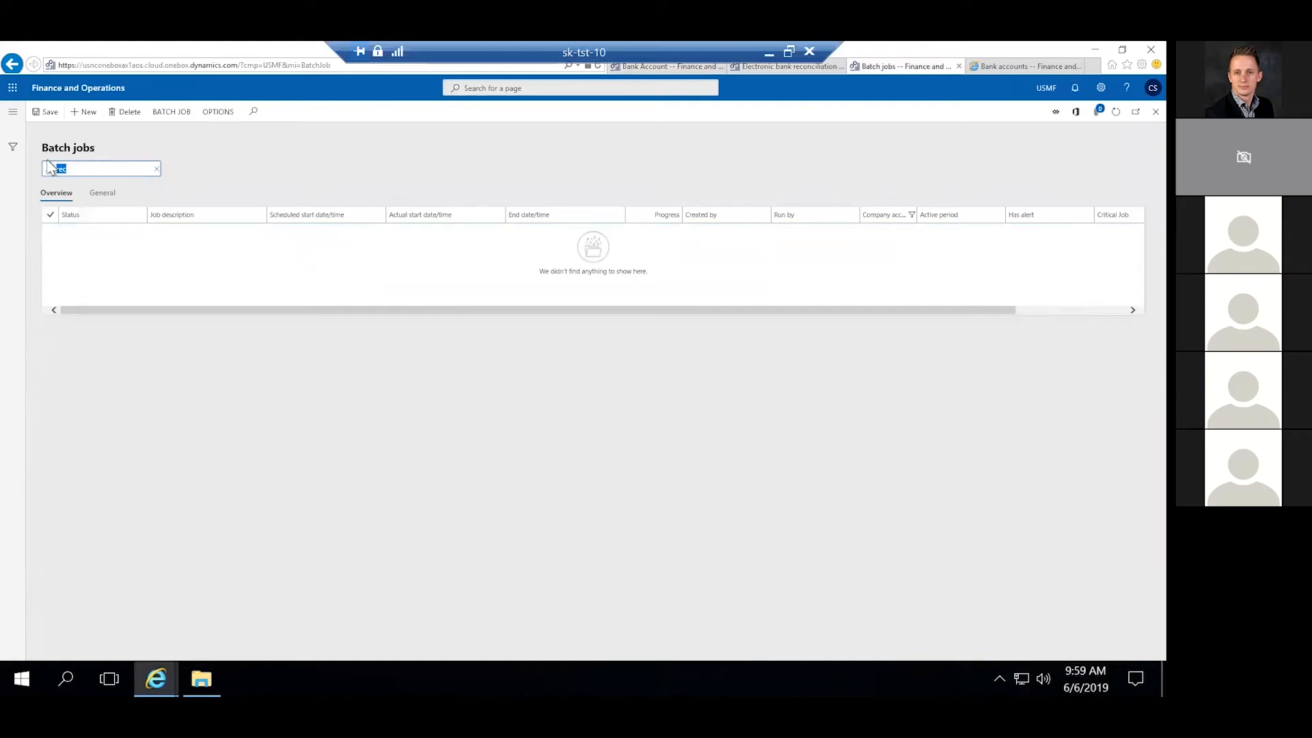
type("Bna")
key("BackSpace")
key("BackSpace")
key("BackSpace")
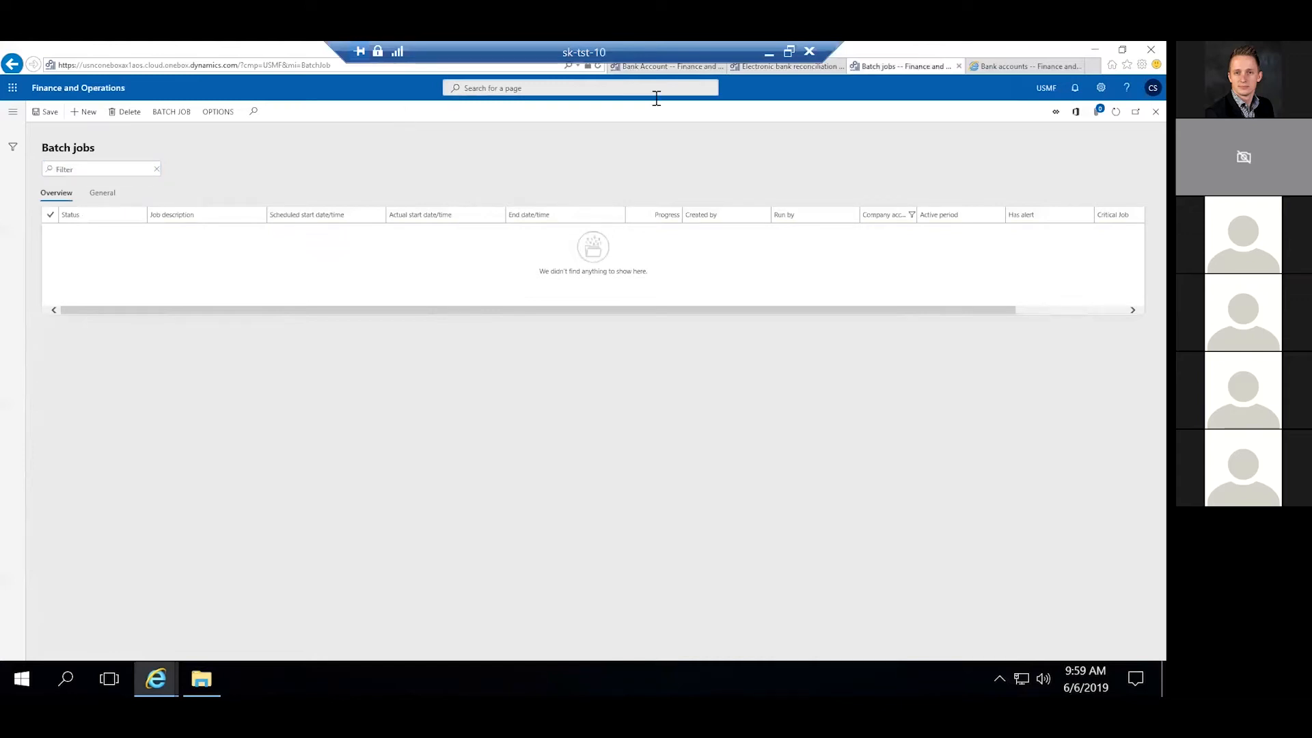
Reopen the PayPal folder from BankRec to check whether PayPal_File has been picked up for import.
left_click(201, 679)
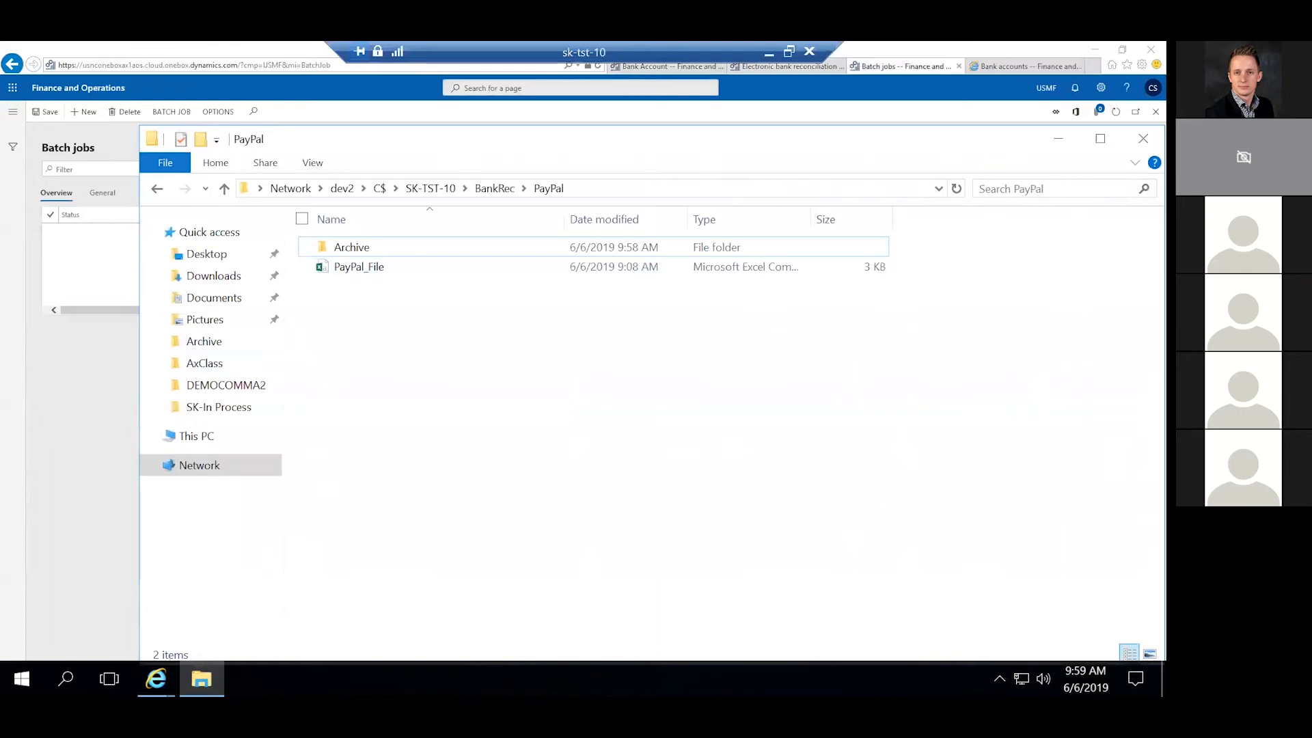
left_click(494, 188)
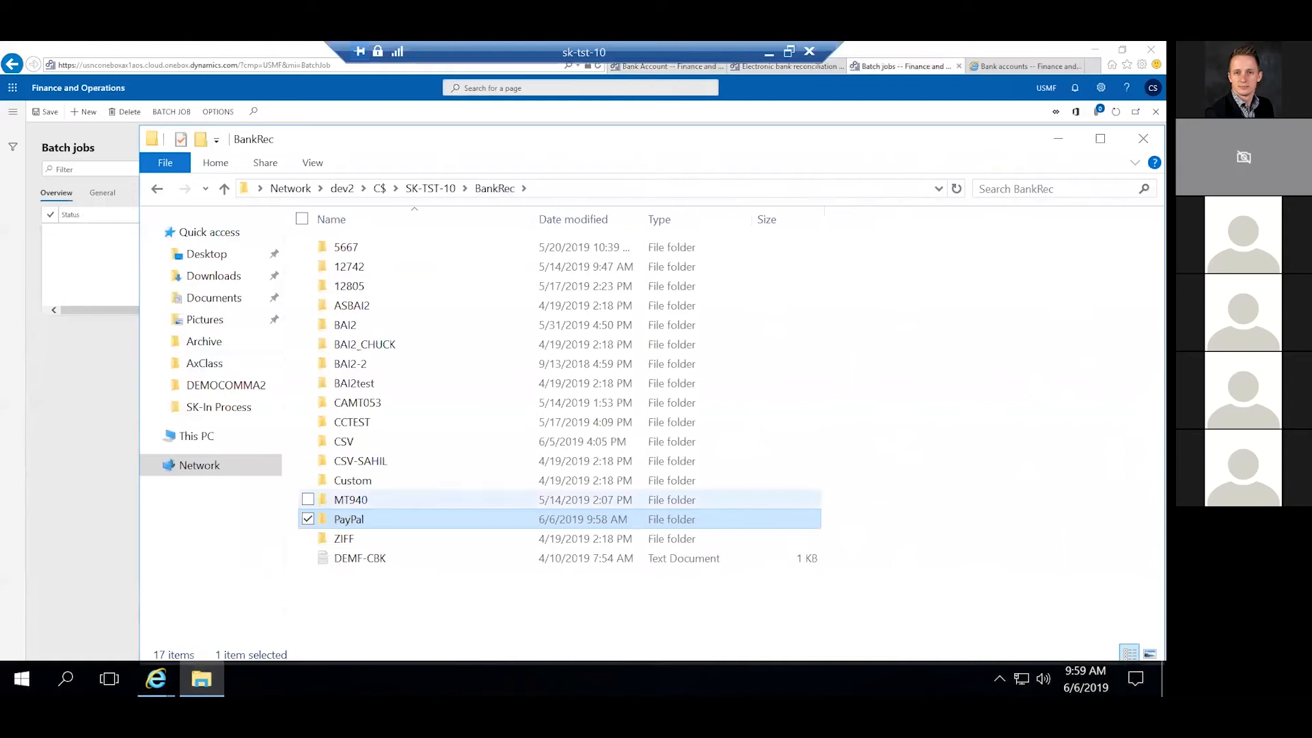
double_click(349, 520)
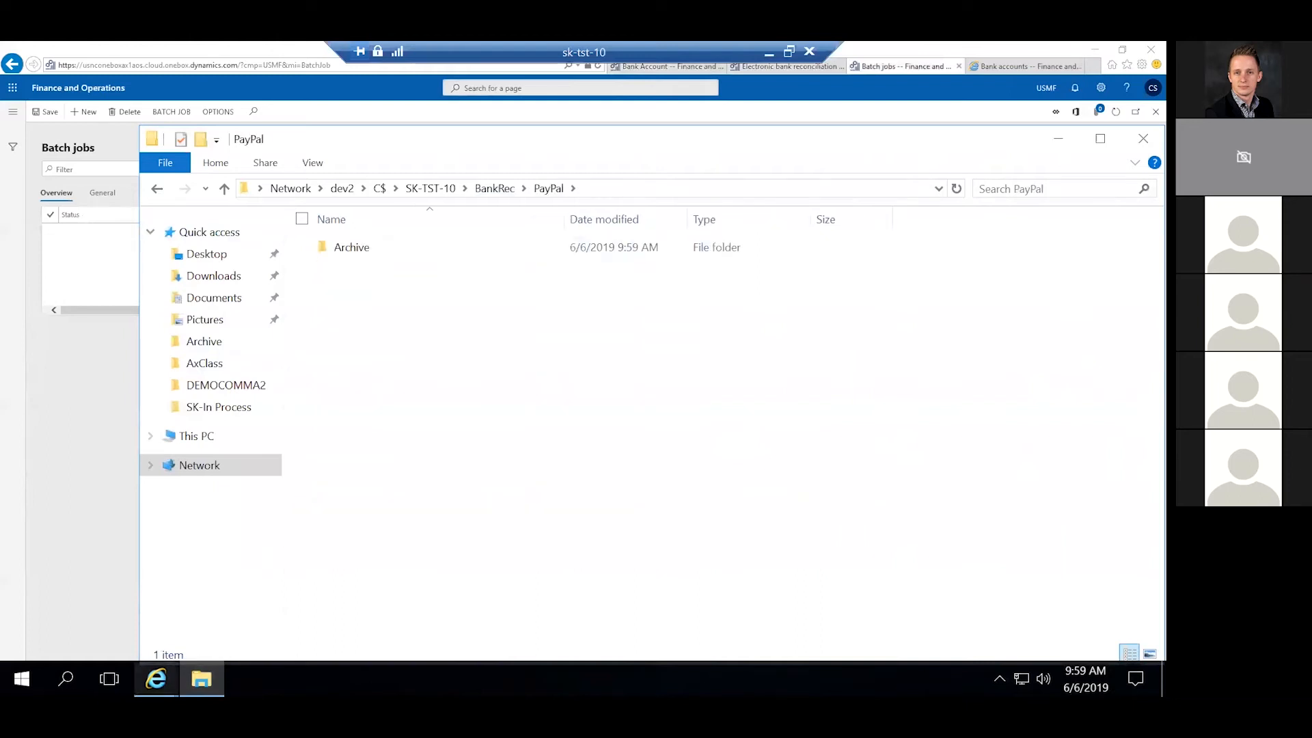
Open Process bank statements in Finance and Operations and filter it to the PayPal bank account and bank statement 1308.
mouse_move(156, 678)
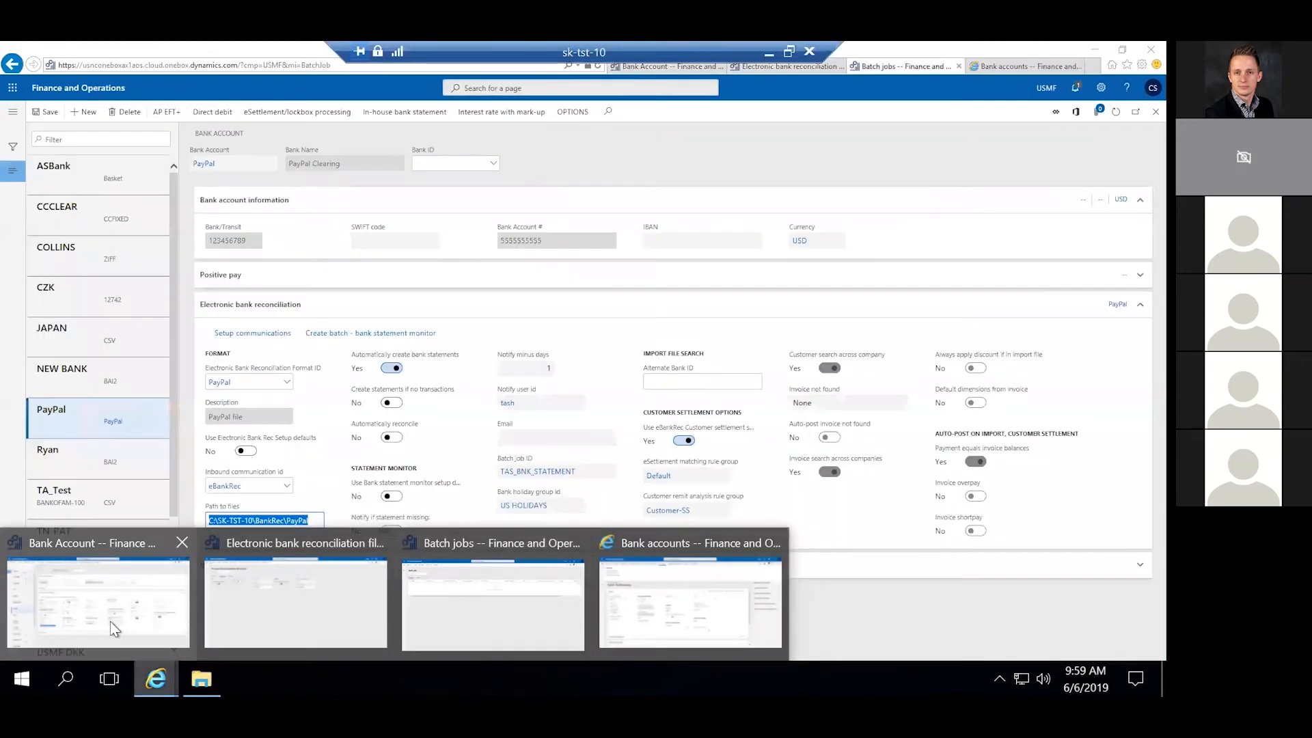
left_click(110, 621)
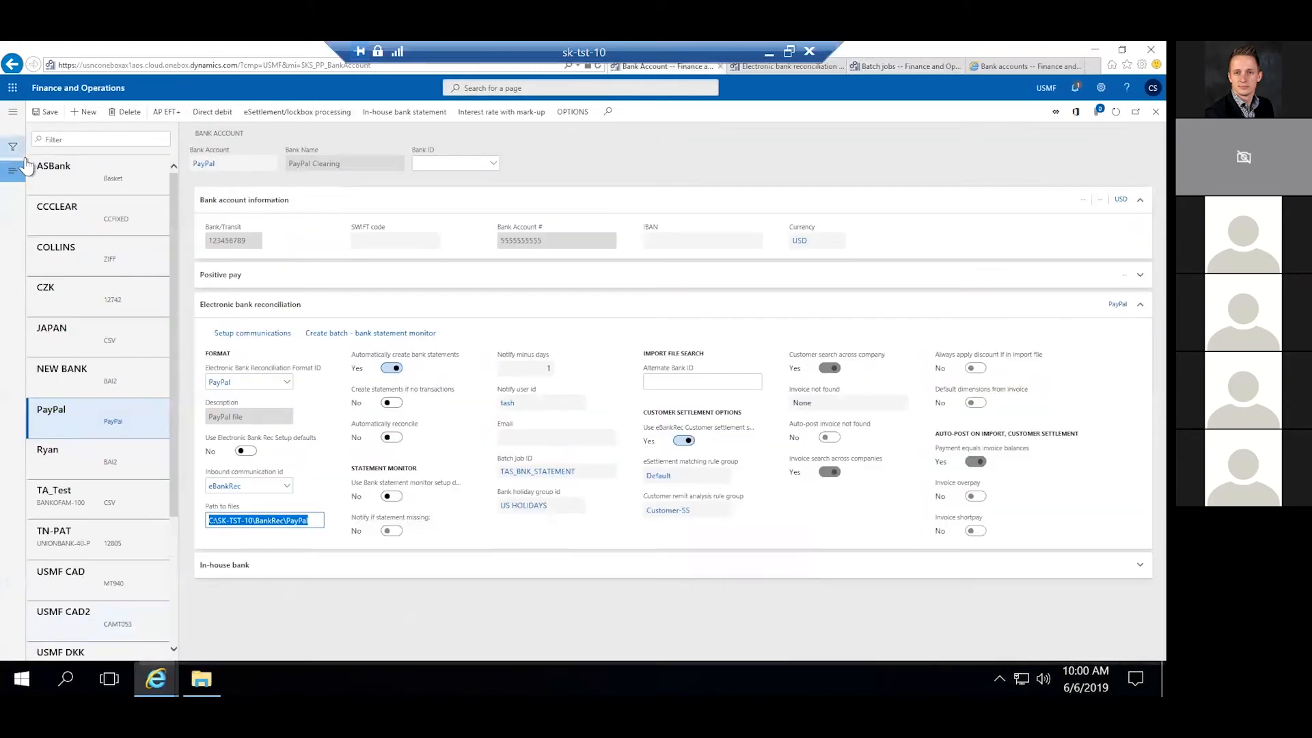
left_click(13, 112)
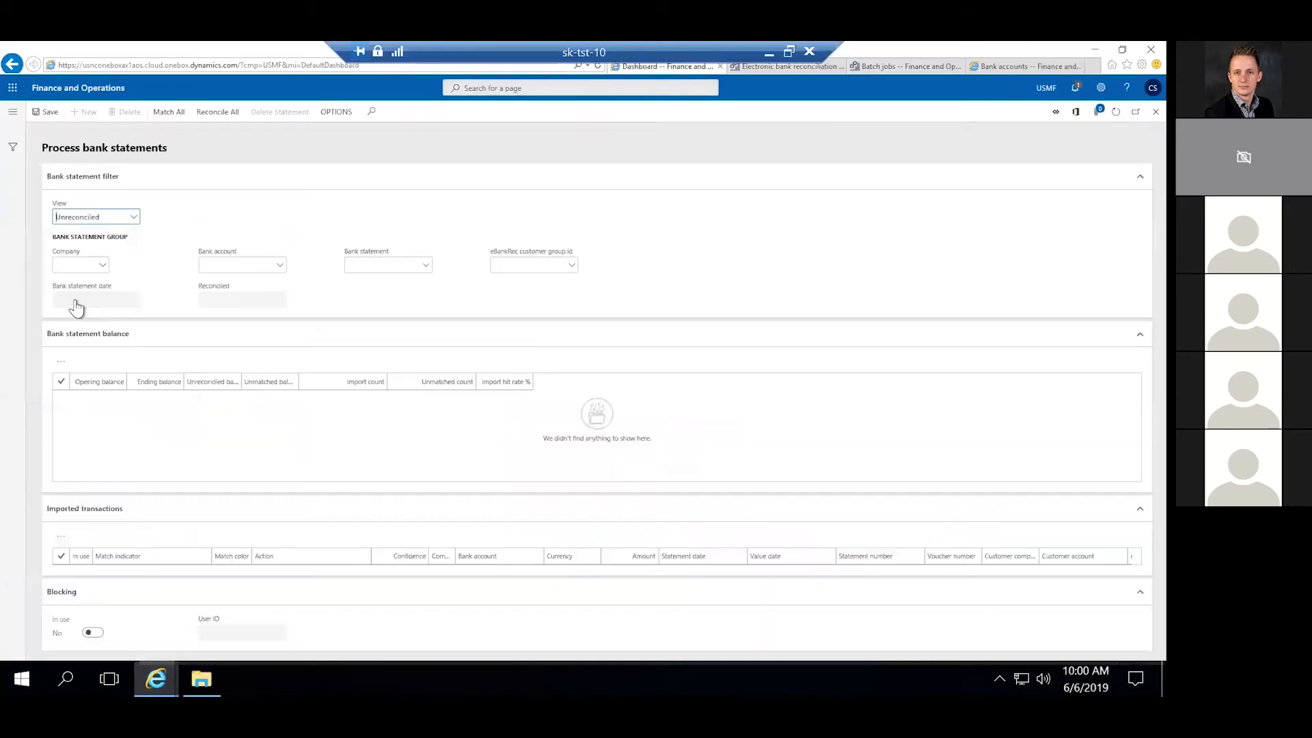
left_click(280, 266)
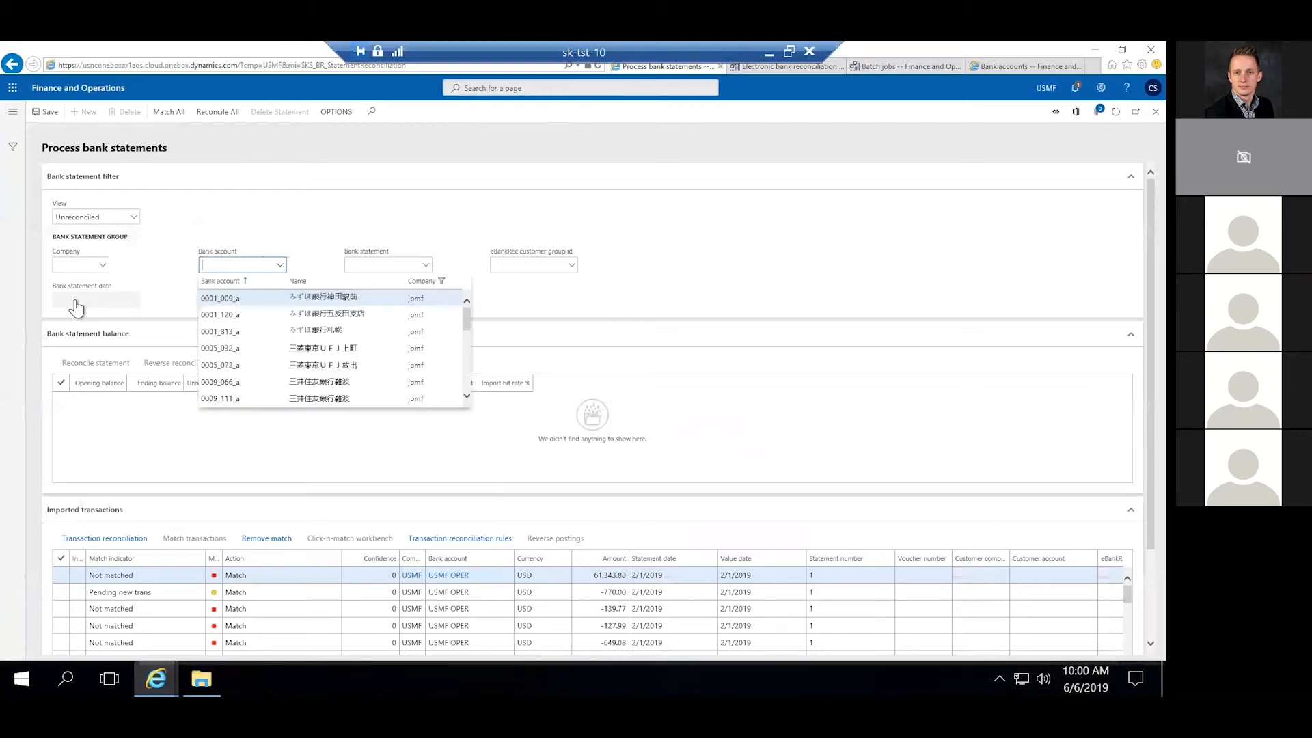
type("pay")
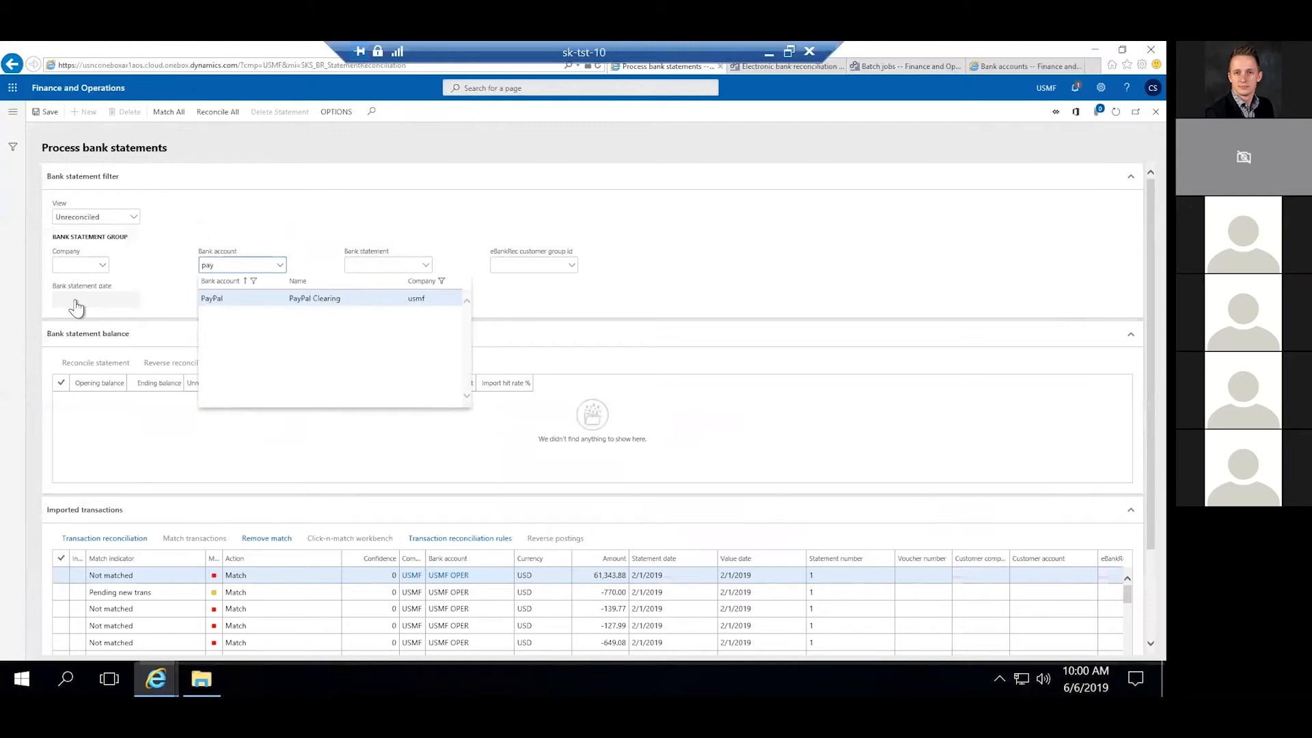
key("Return")
key("Tab")
key("alt+Down")
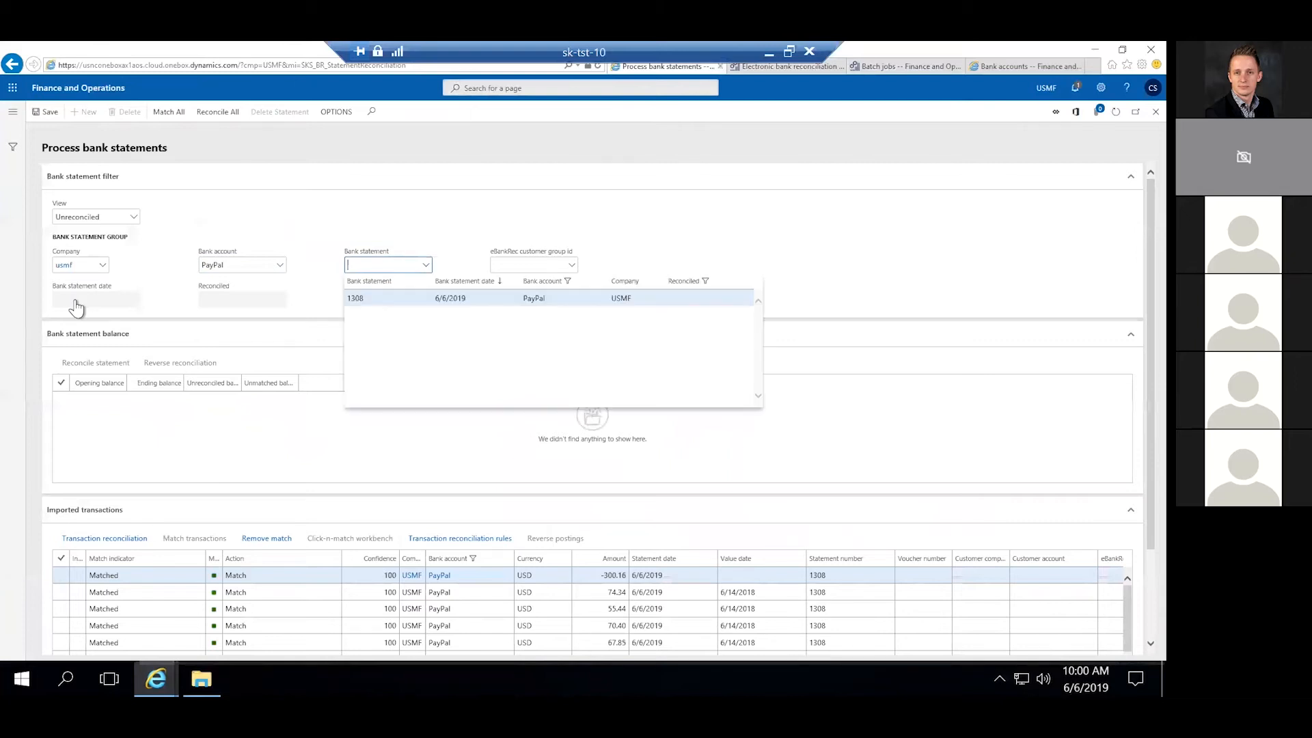
key("Return")
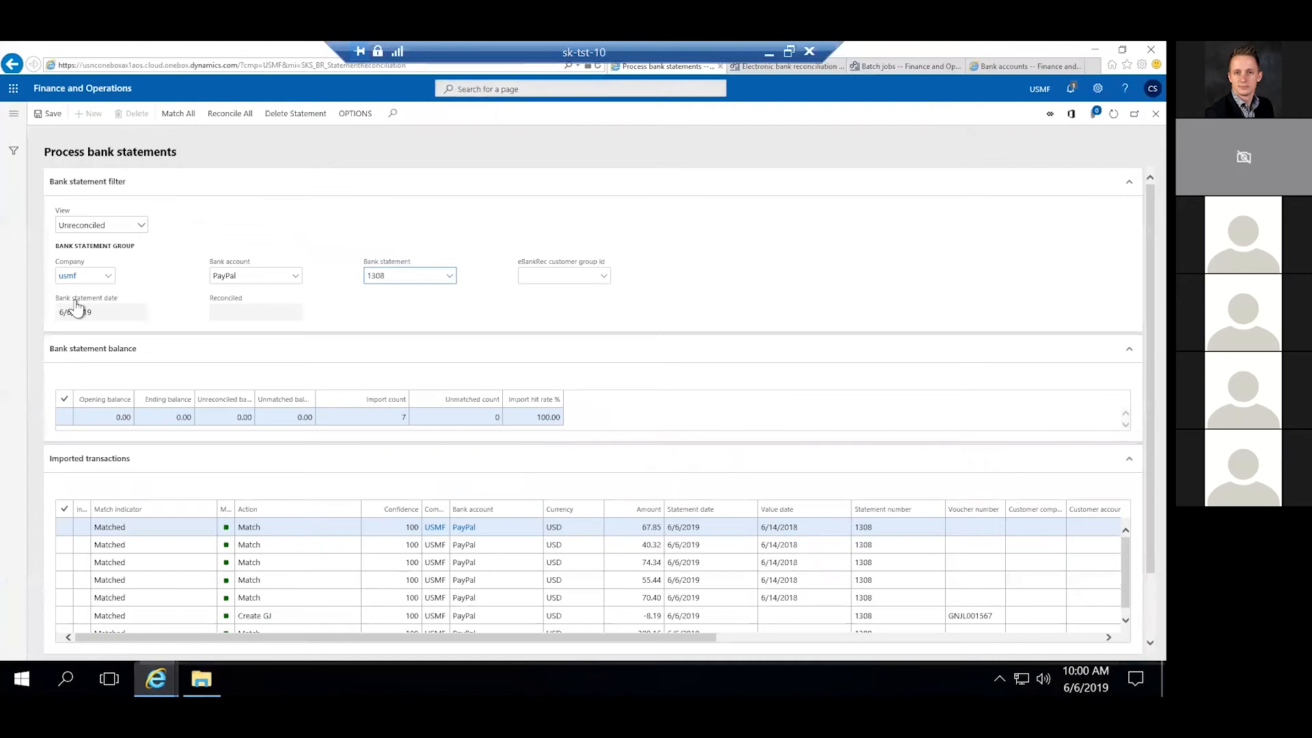
Enlarge the page, review the imported PayPal transactions and the transaction reconciliation of the 67.85 payment, then close that reconciliation.
key("ctrl+plus")
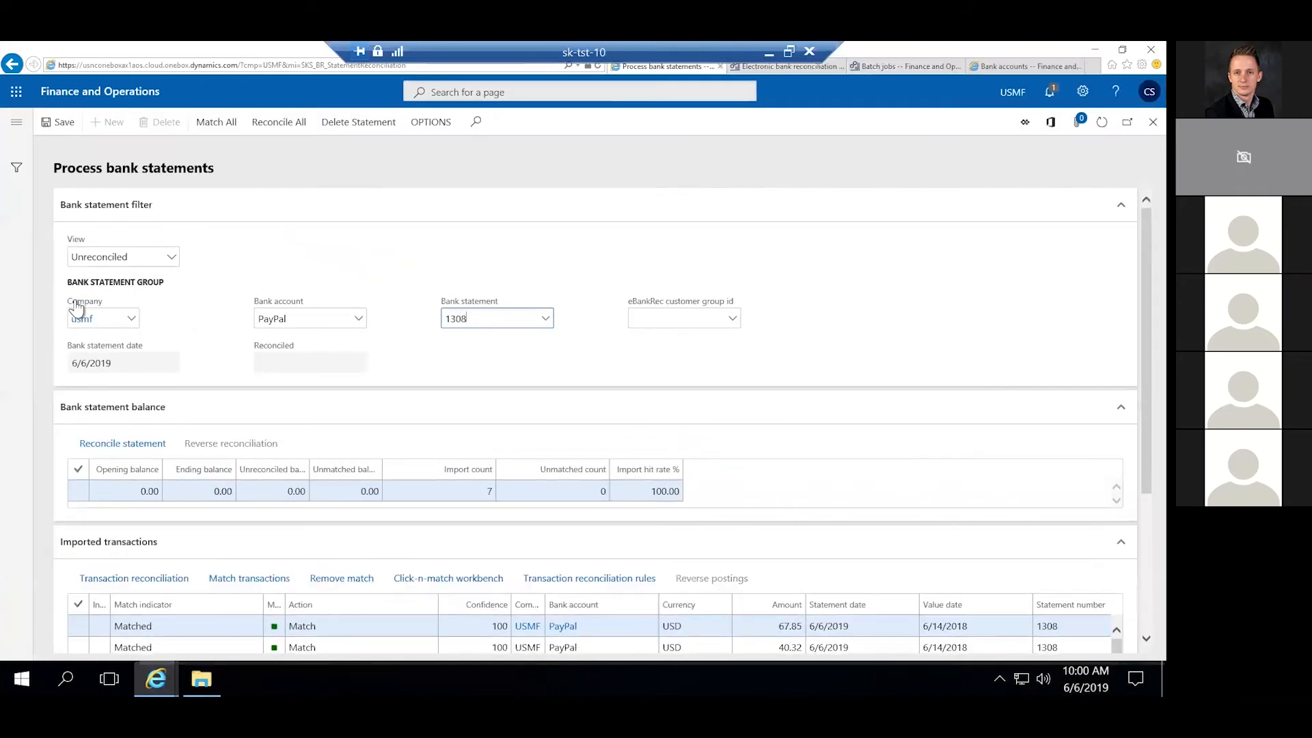
key("ctrl+minus")
key("ctrl+minus")
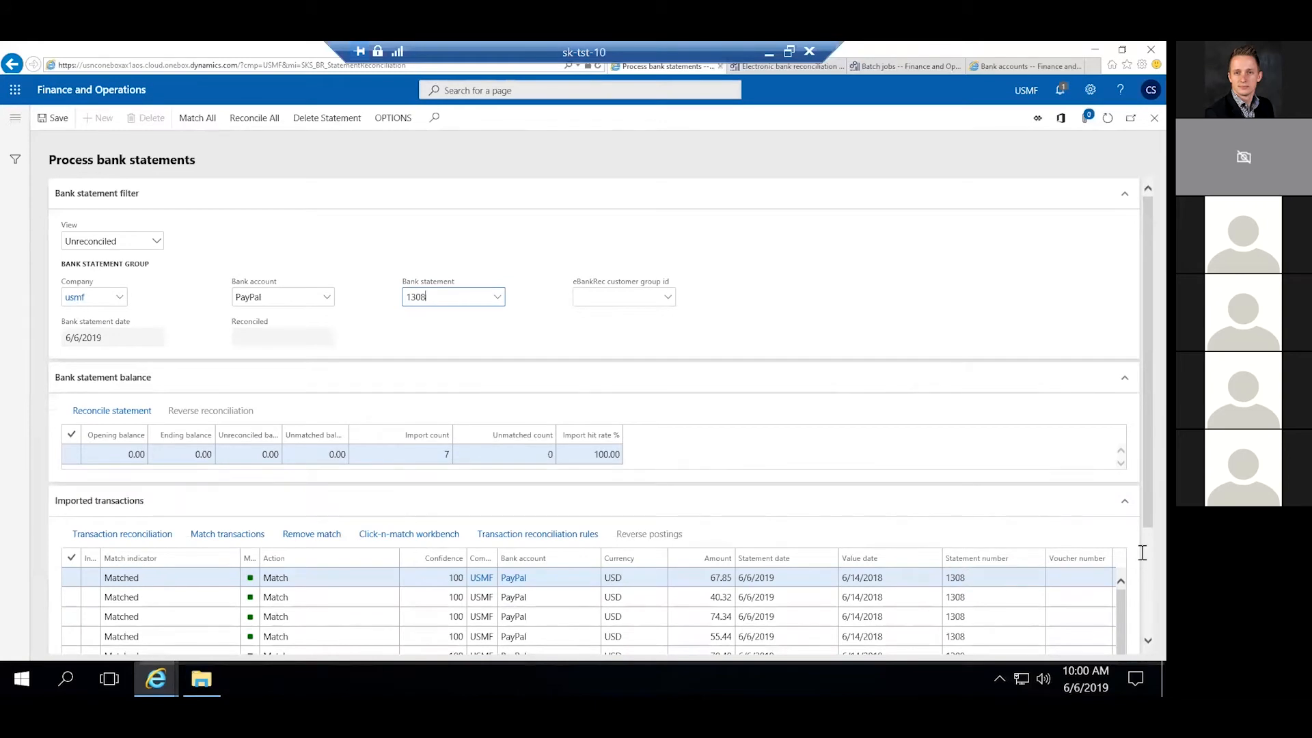
scroll(1142, 552, "down", 3)
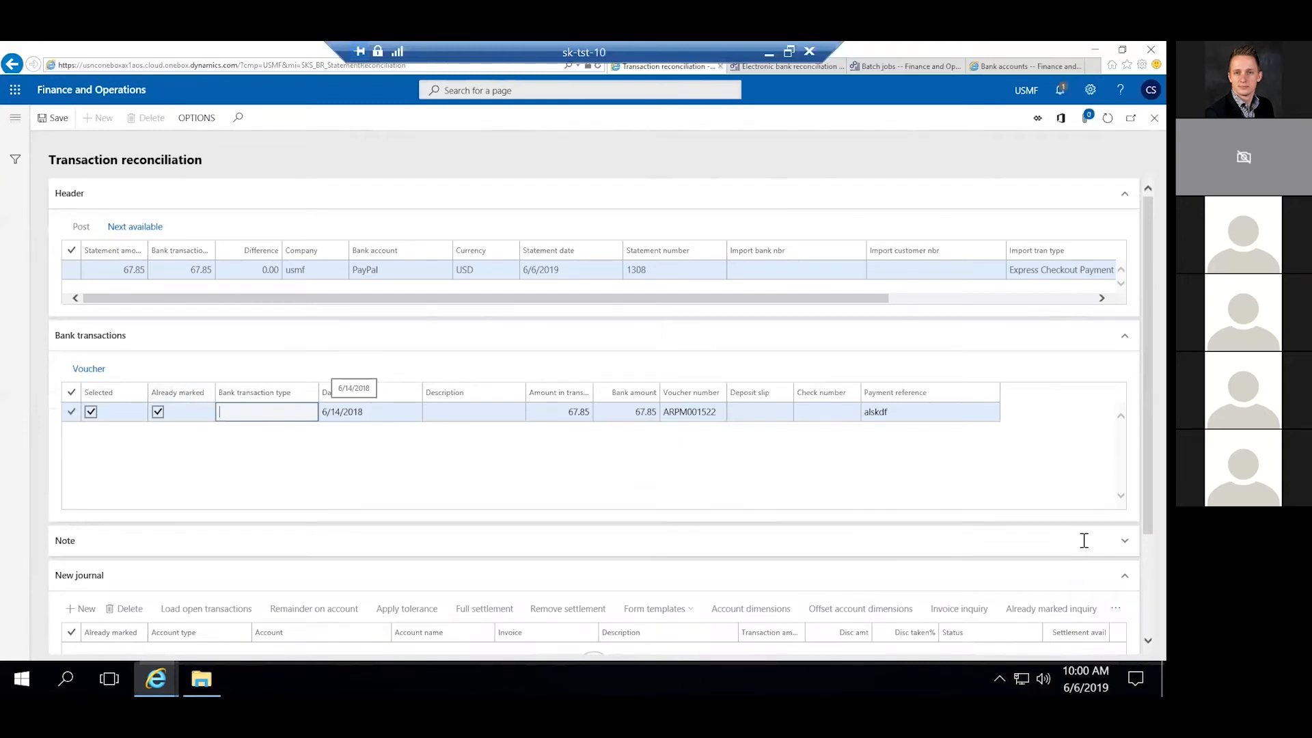
left_click(1132, 120)
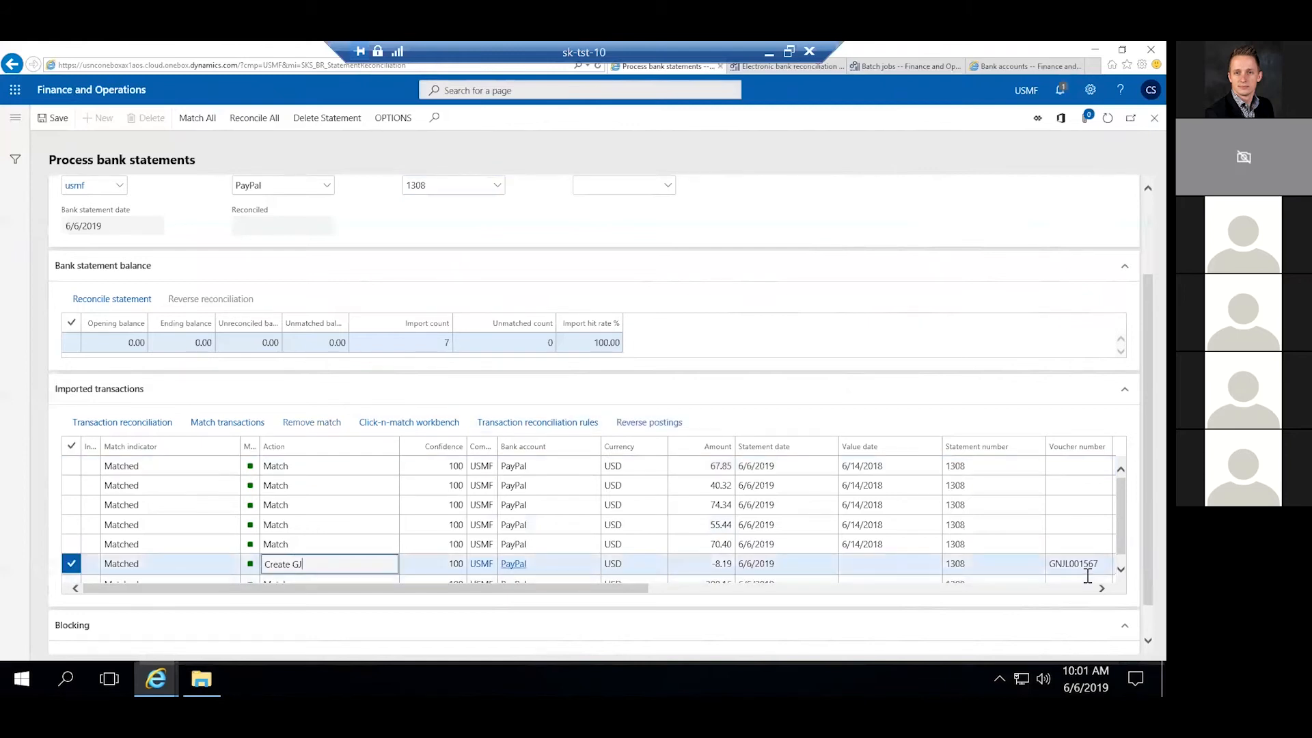
Examine the reconciliation rules of the -8.19 Create GJ transaction, then open general journal batch 02000 and its voucher lines.
key("shift+Tab")
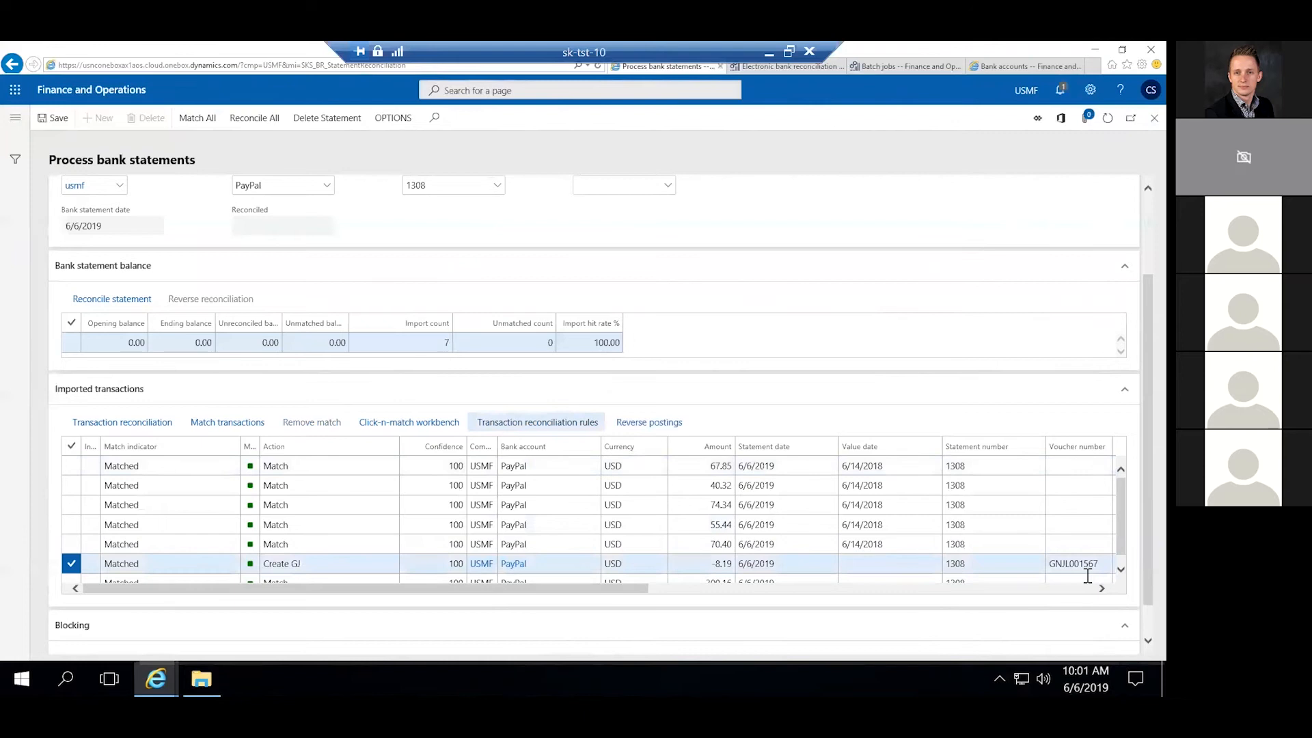
key("Return")
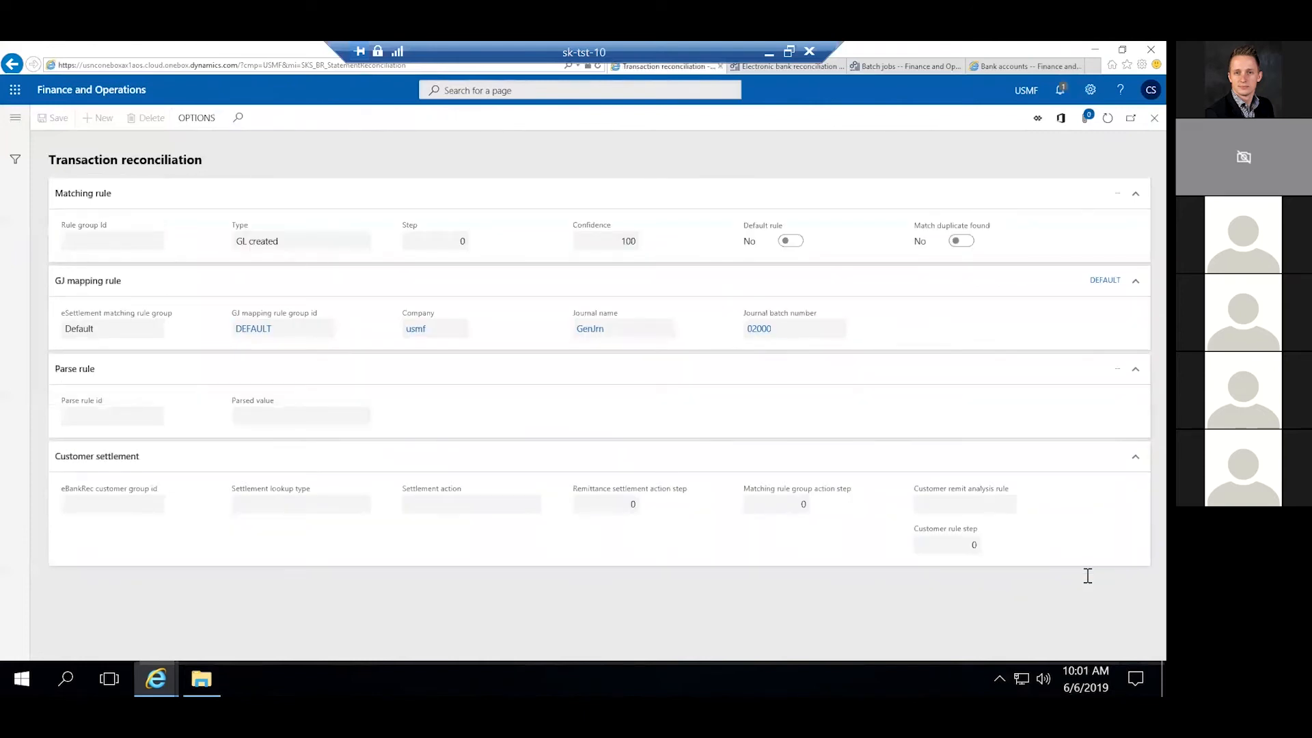
key("ctrl+alt+F4")
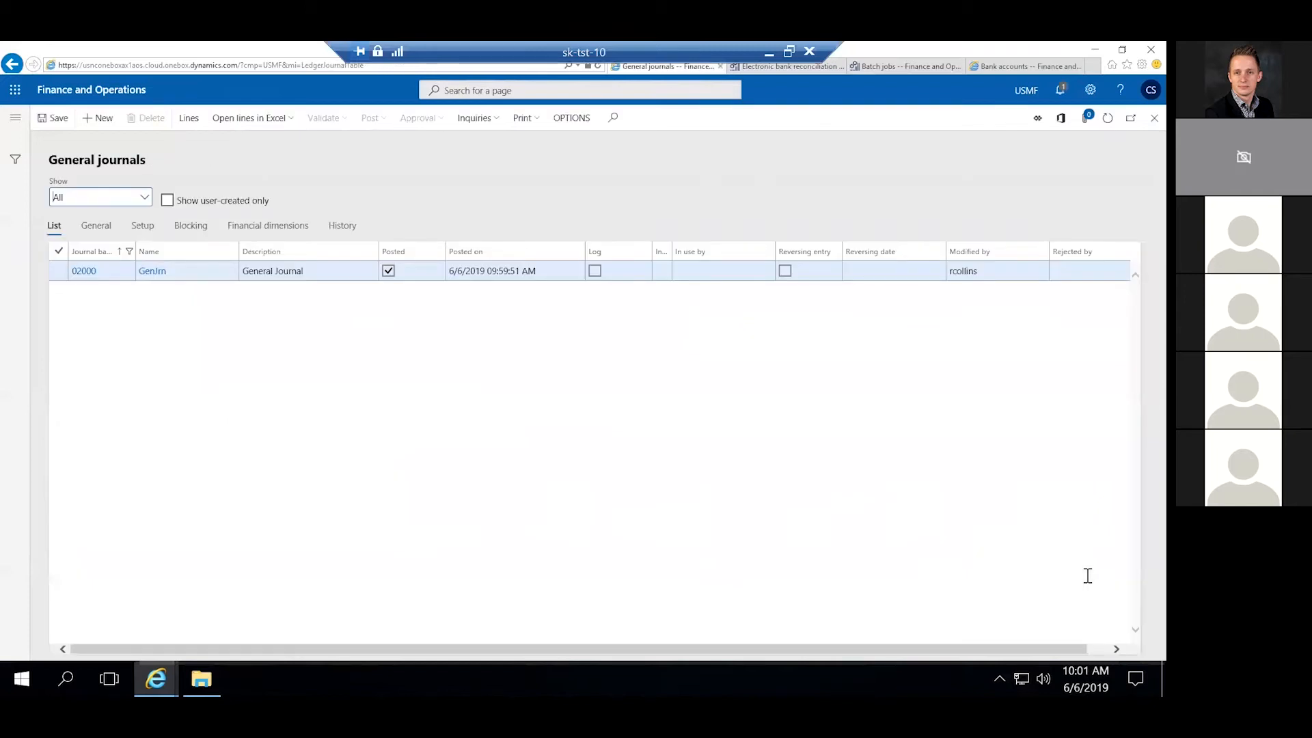
left_click(198, 126)
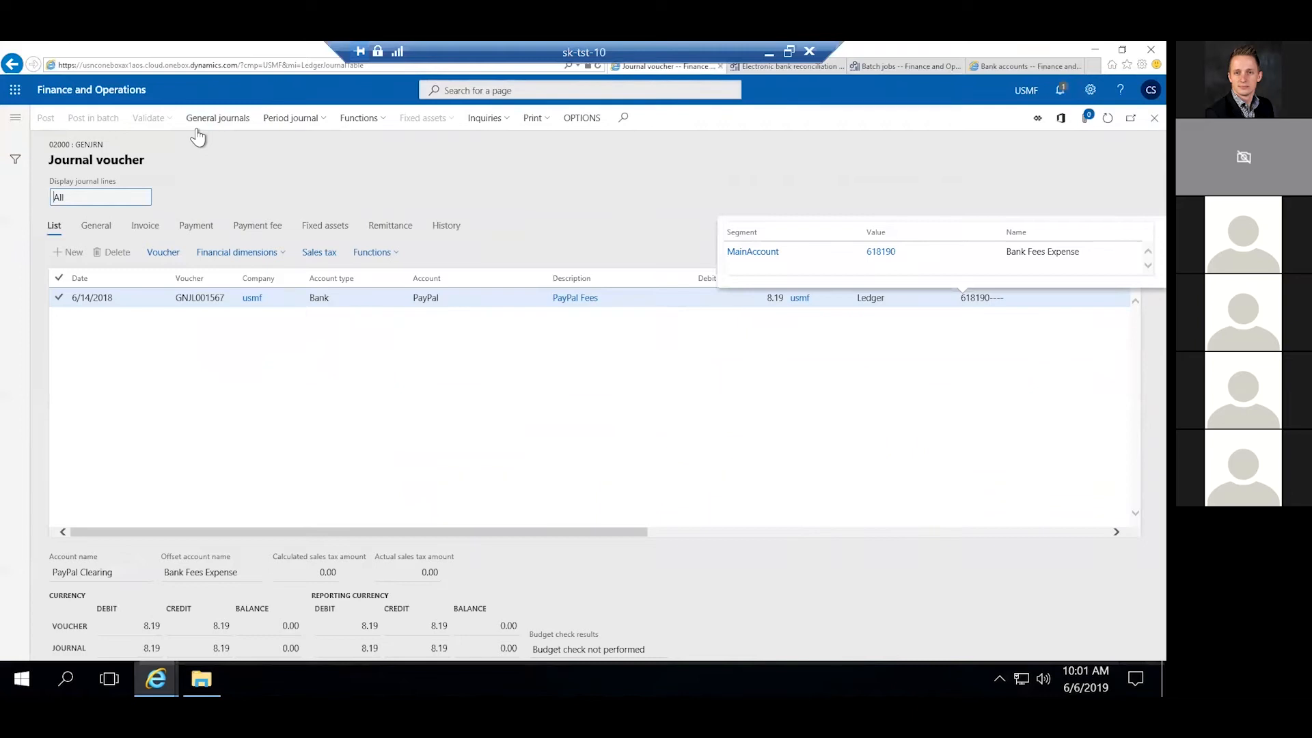
Close the voucher, general journal and reconciliation rules of the -8.19 transaction, and look at the matched -300.16 transaction on statement 1308.
left_click(1146, 121)
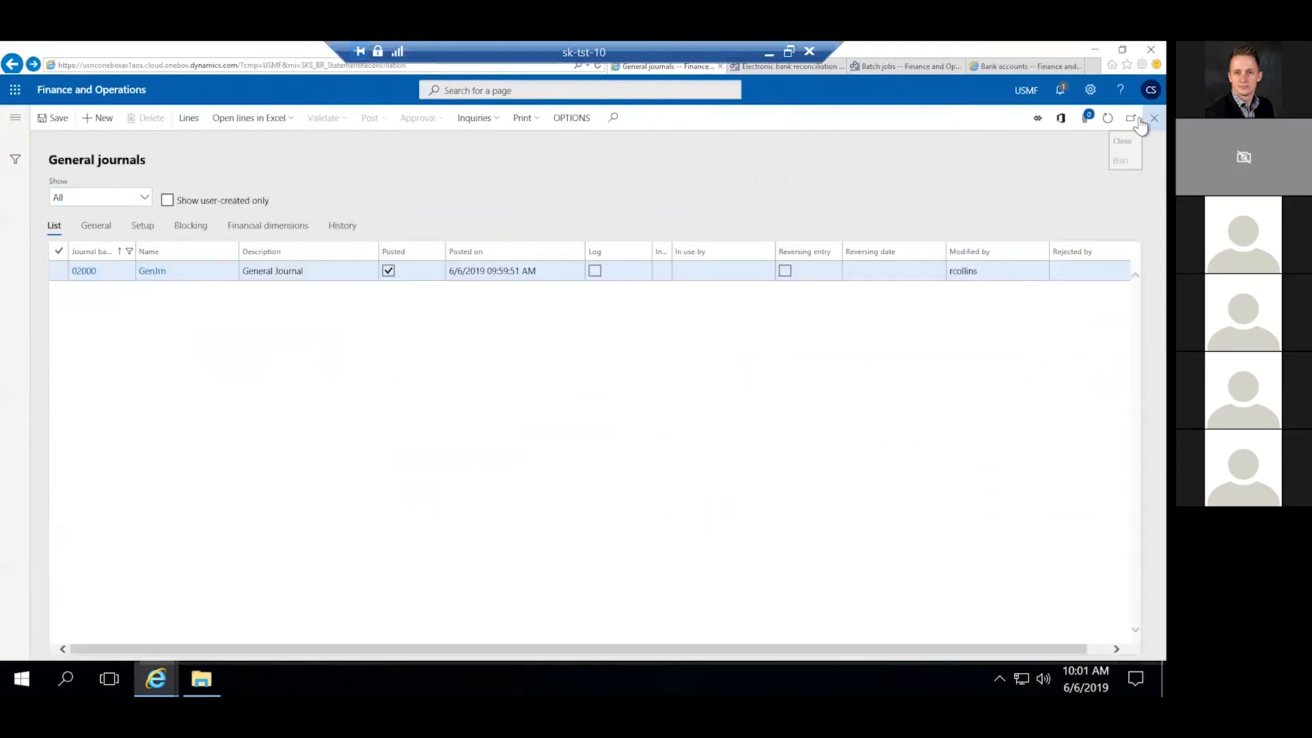
left_click(1140, 126)
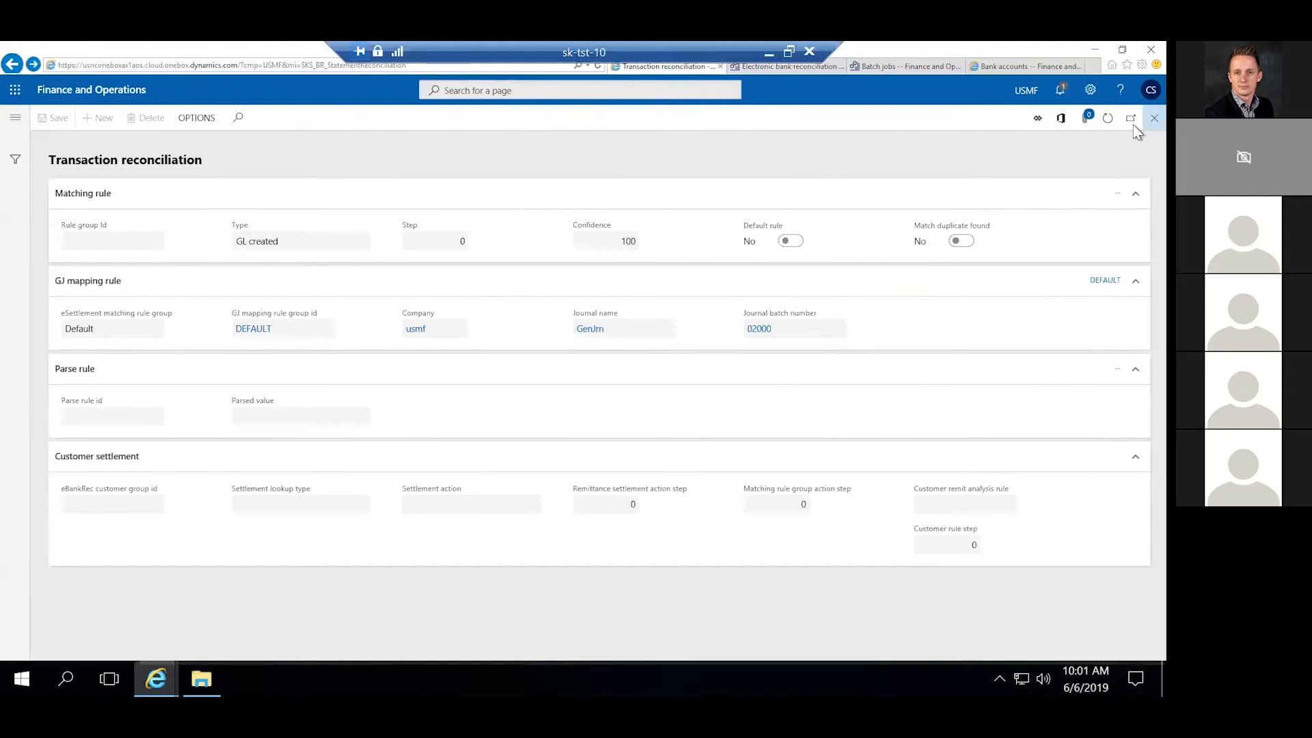
key("Escape")
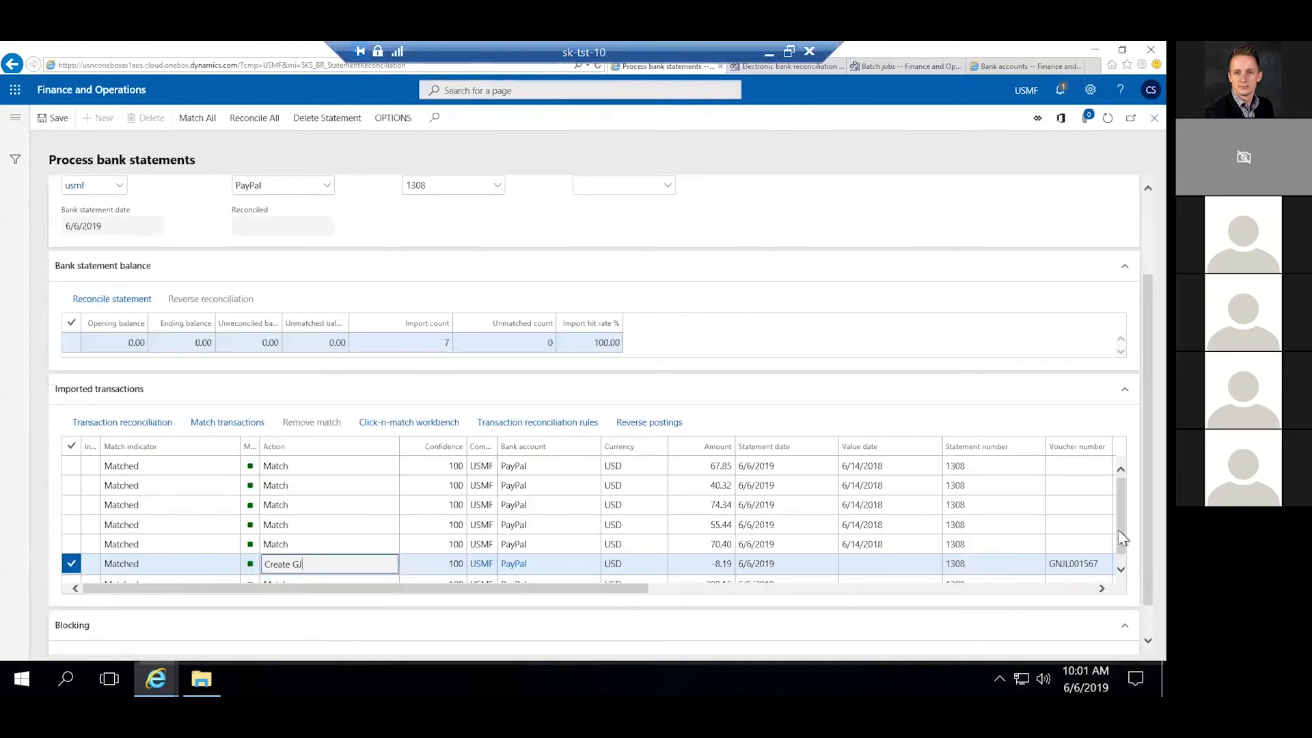
scroll(1121, 559, "down", 1)
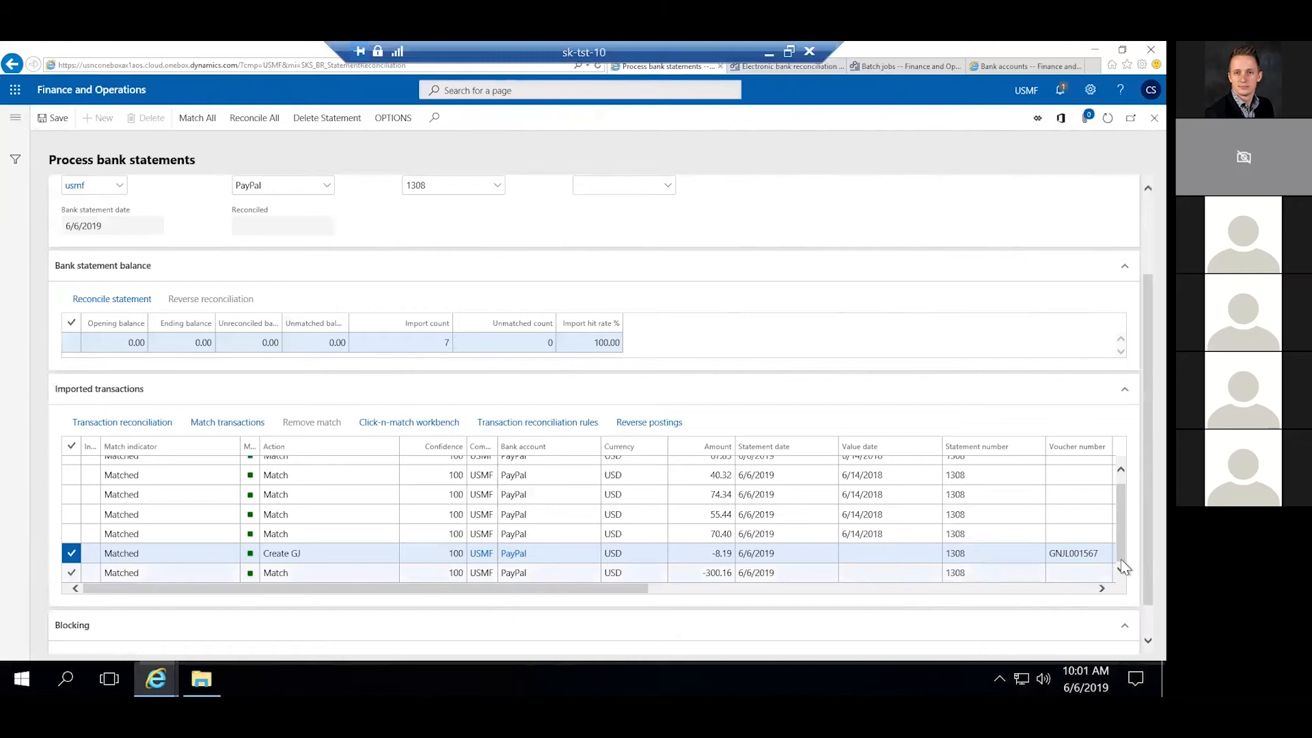
left_click(701, 572)
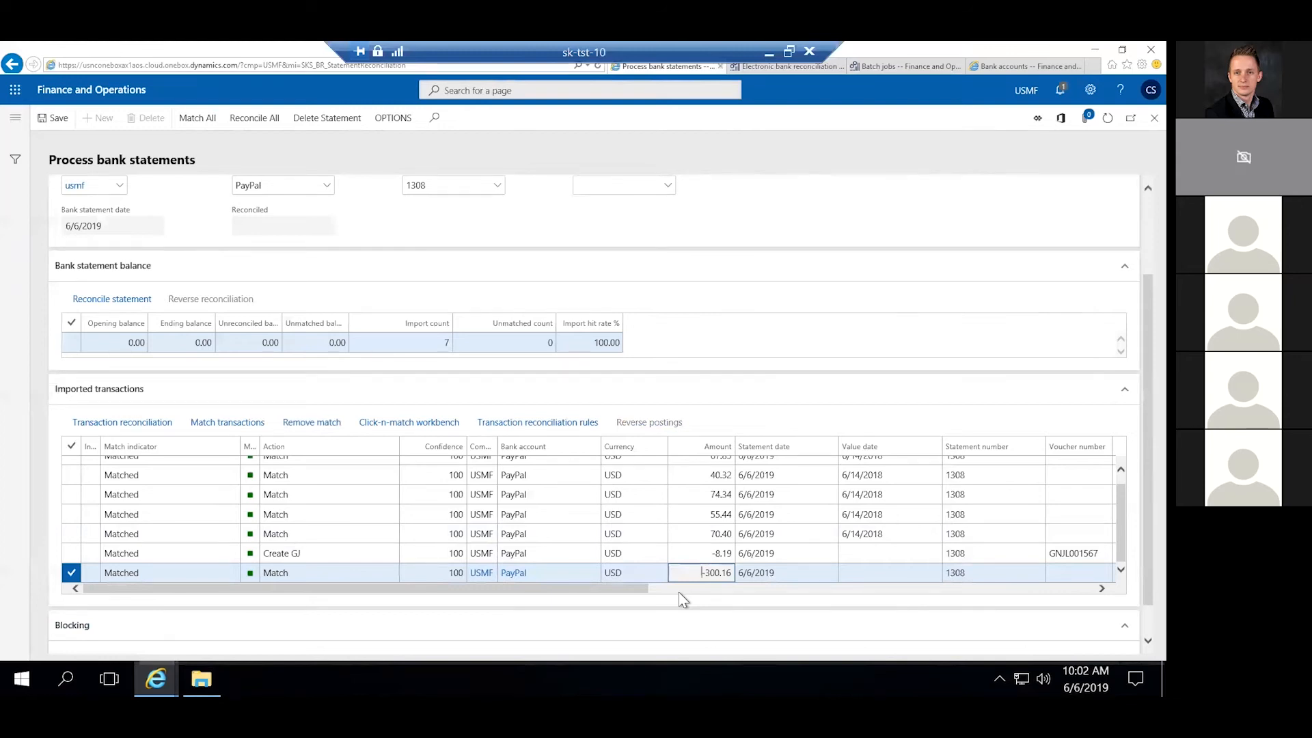
Examine the transaction reconciliation of the 40.32 payment and its matched bank transaction, then return to the start of Process bank statements.
left_click(328, 475)
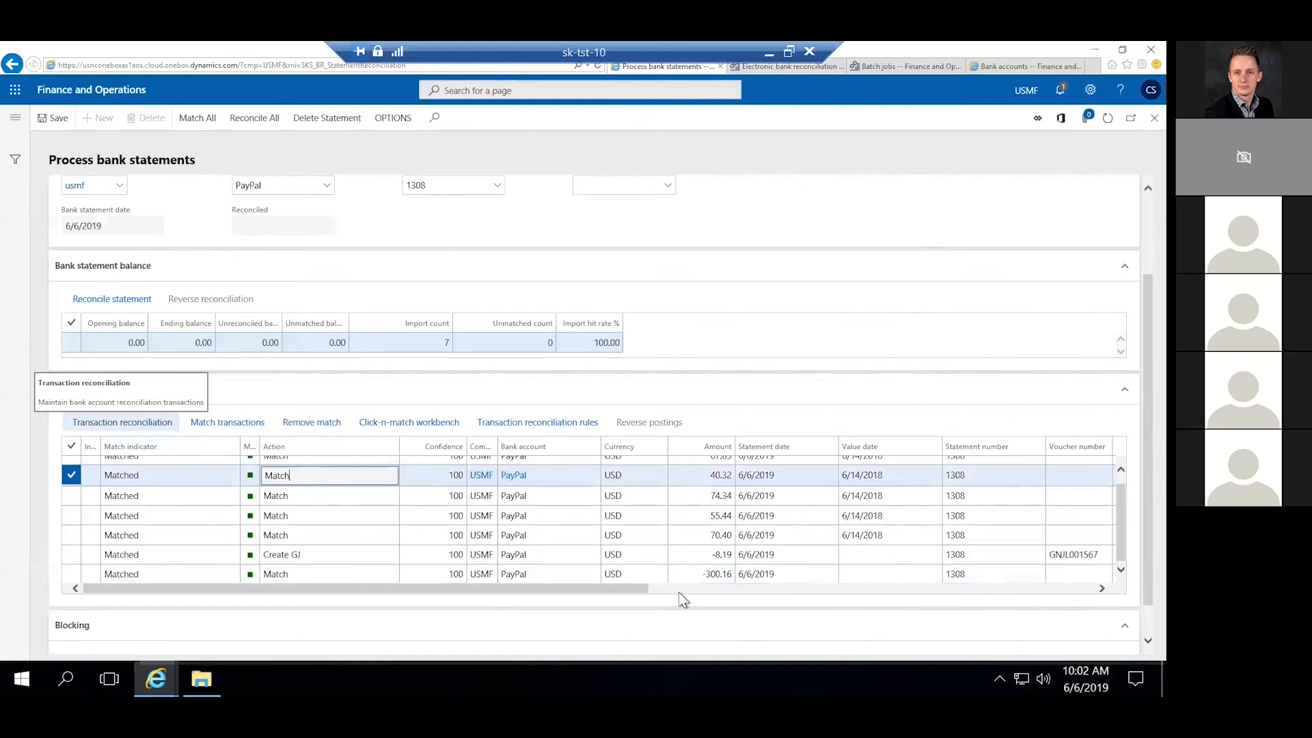
left_click(123, 423)
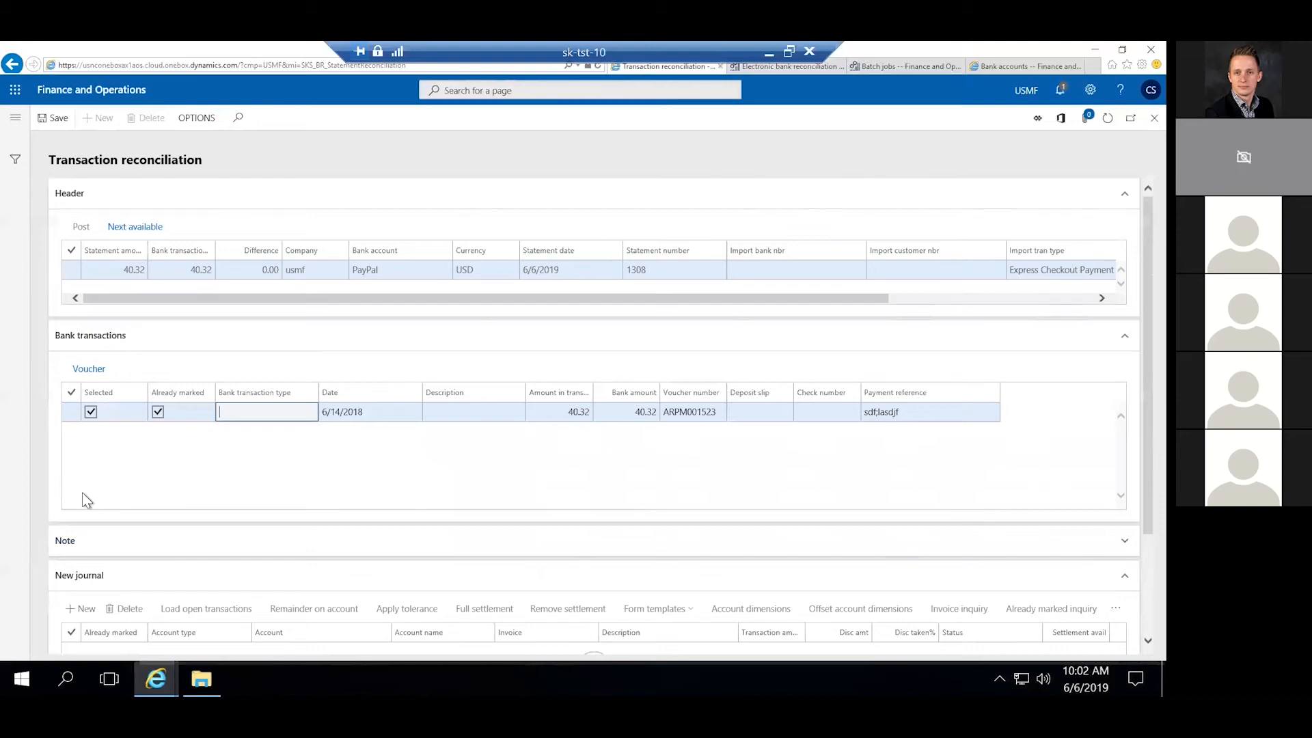
scroll(1121, 544, "down", 1)
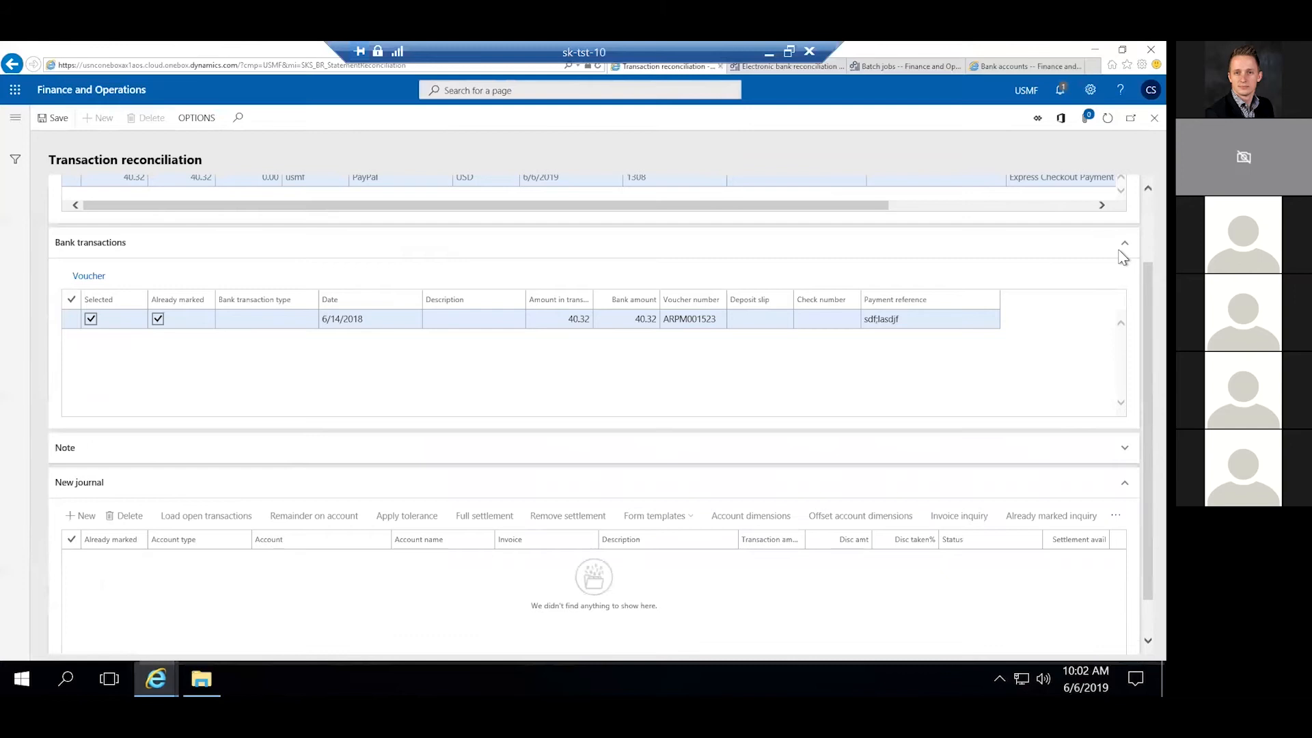
left_click(1133, 116)
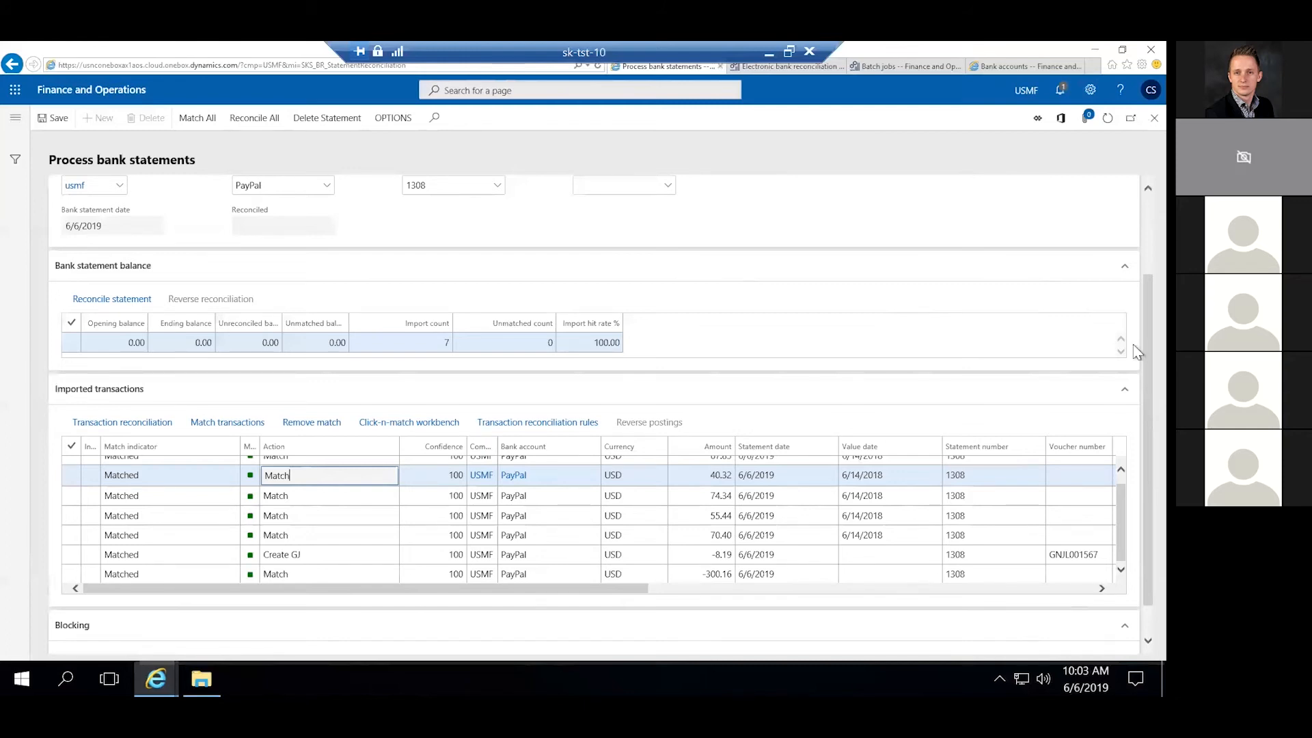
scroll(1136, 260, "up", 2)
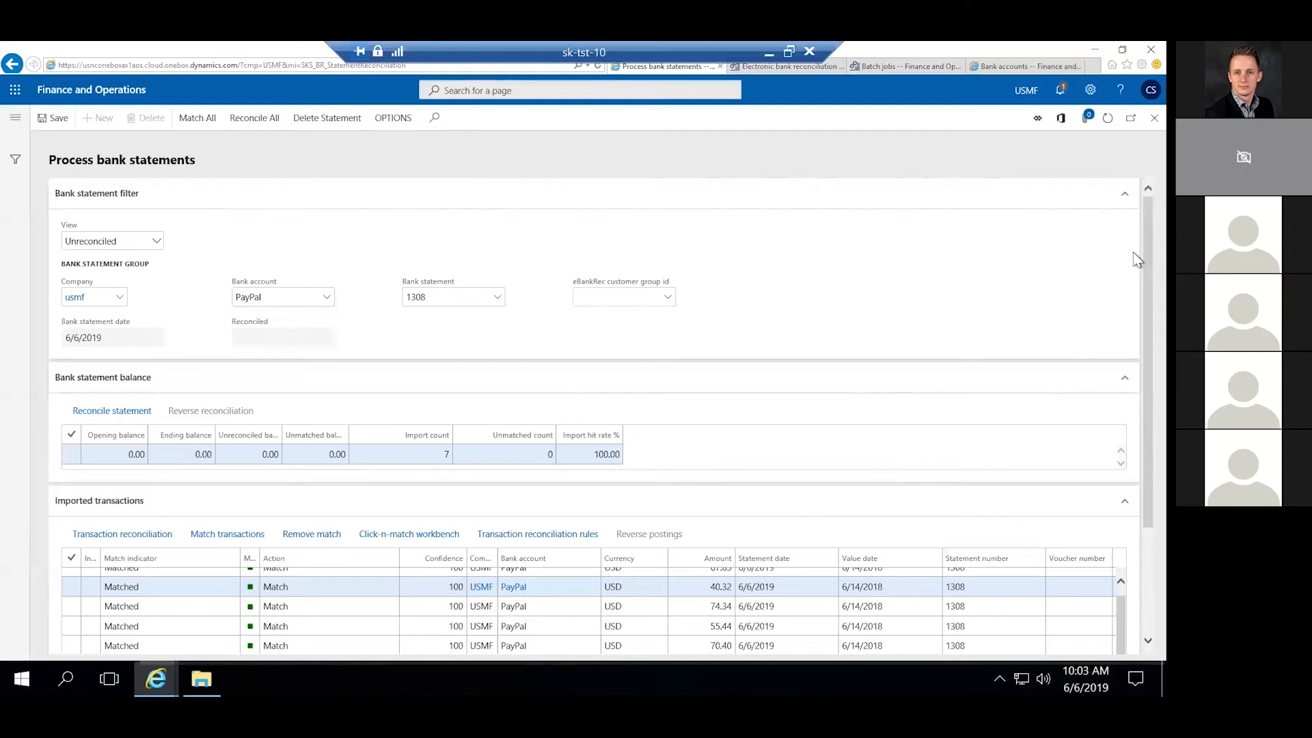
Open the Treasury Automation Suite's Bank account setup from the Bank accounts page and select the PayPal account.
mouse_move(202, 680)
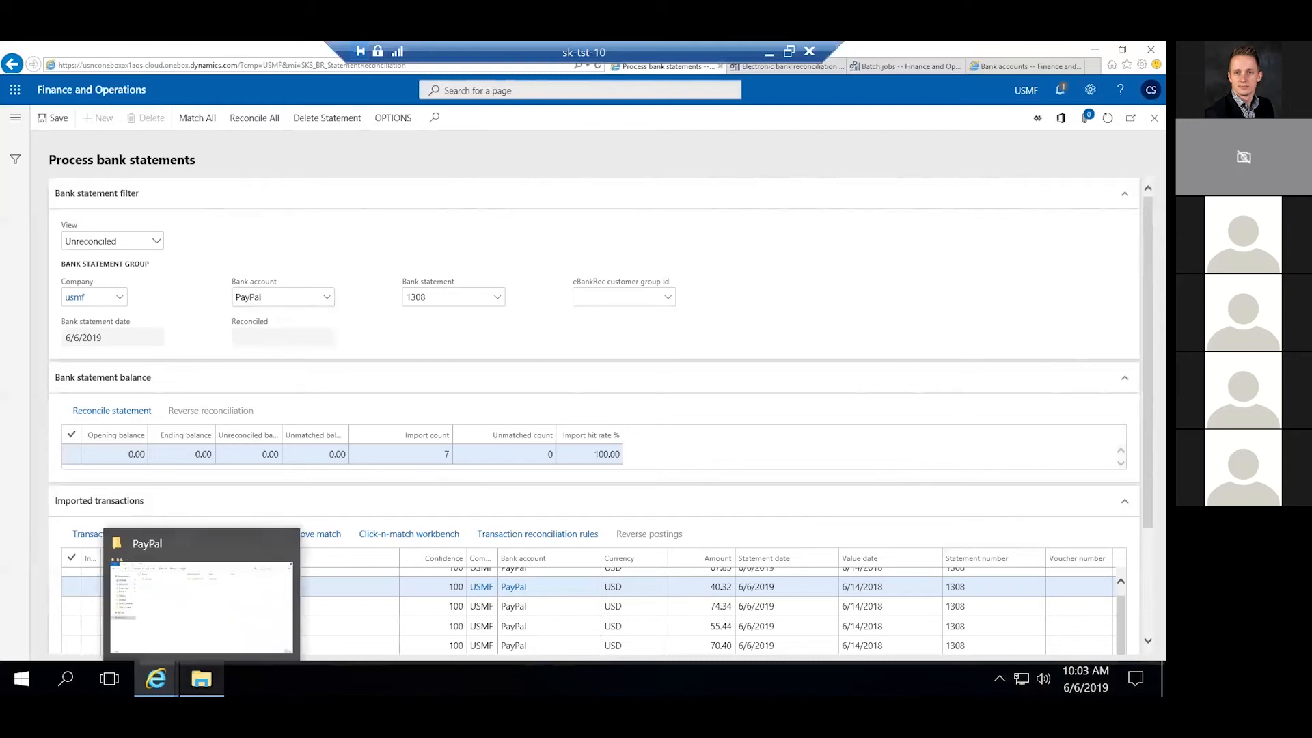
mouse_move(156, 680)
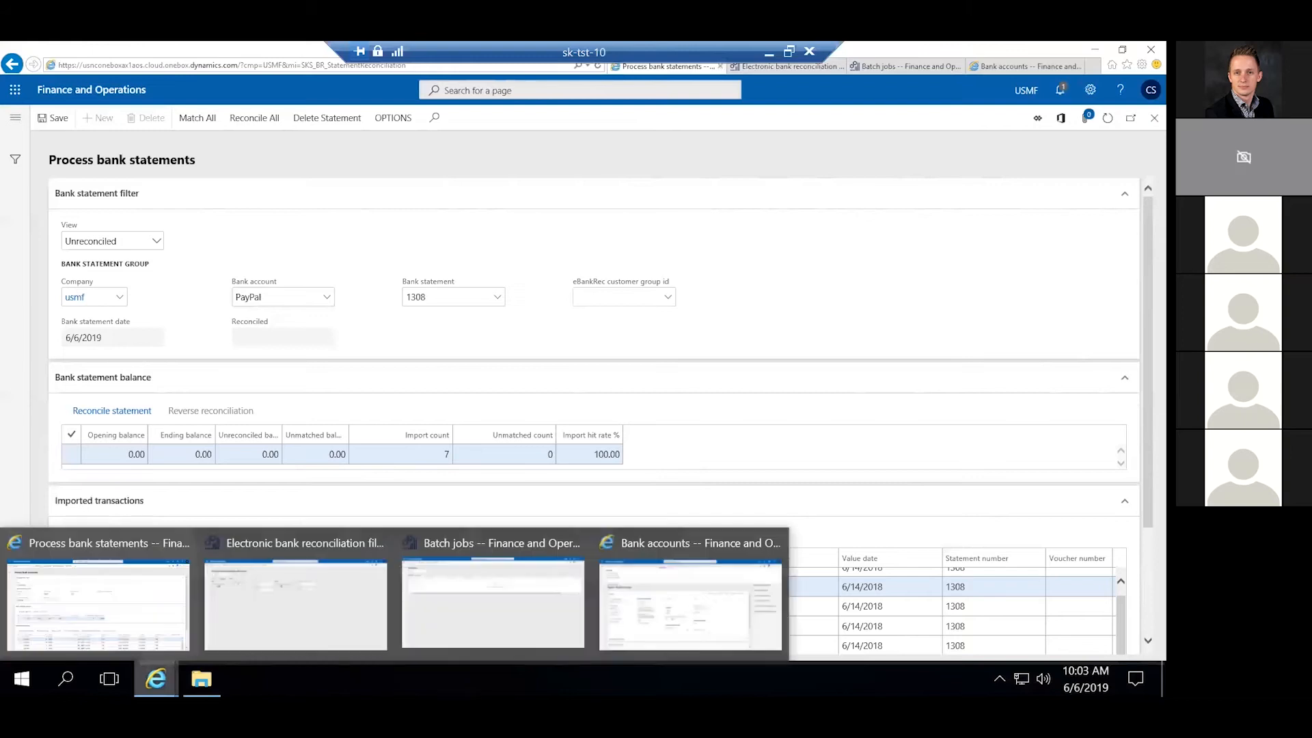
left_click(78, 599)
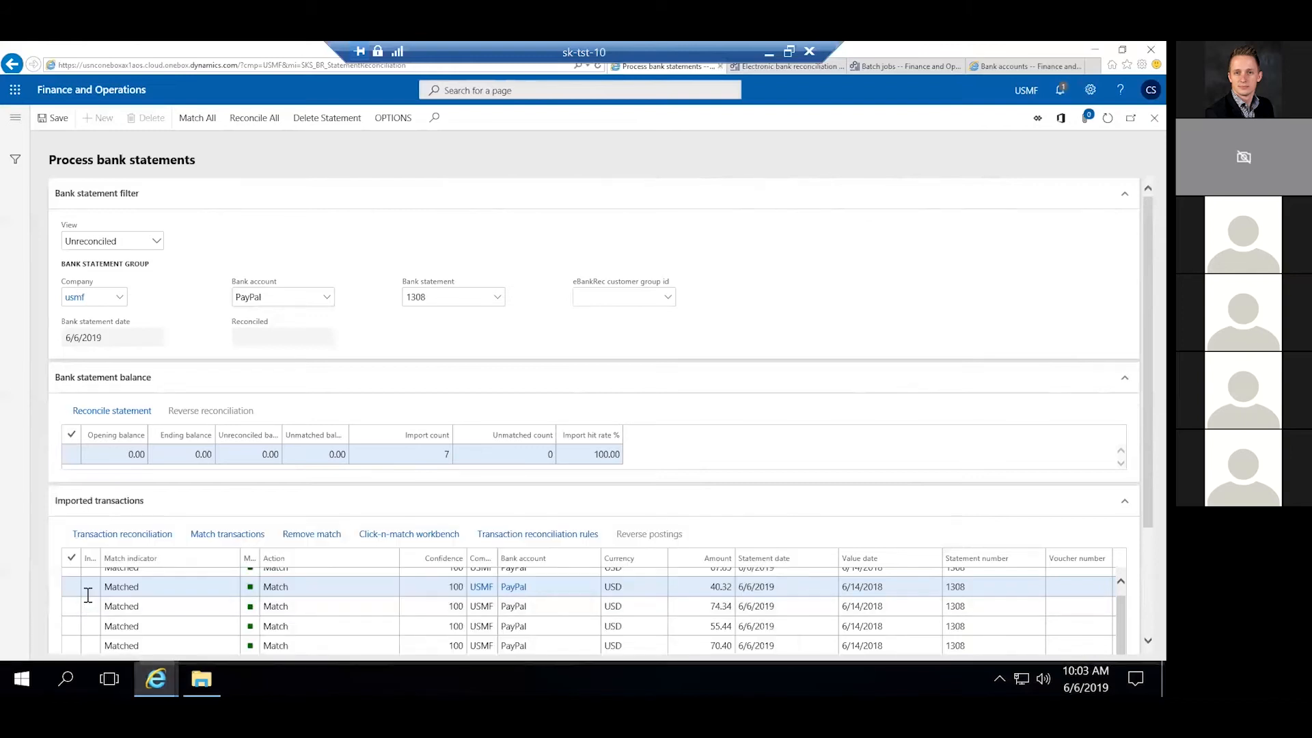
left_click(996, 67)
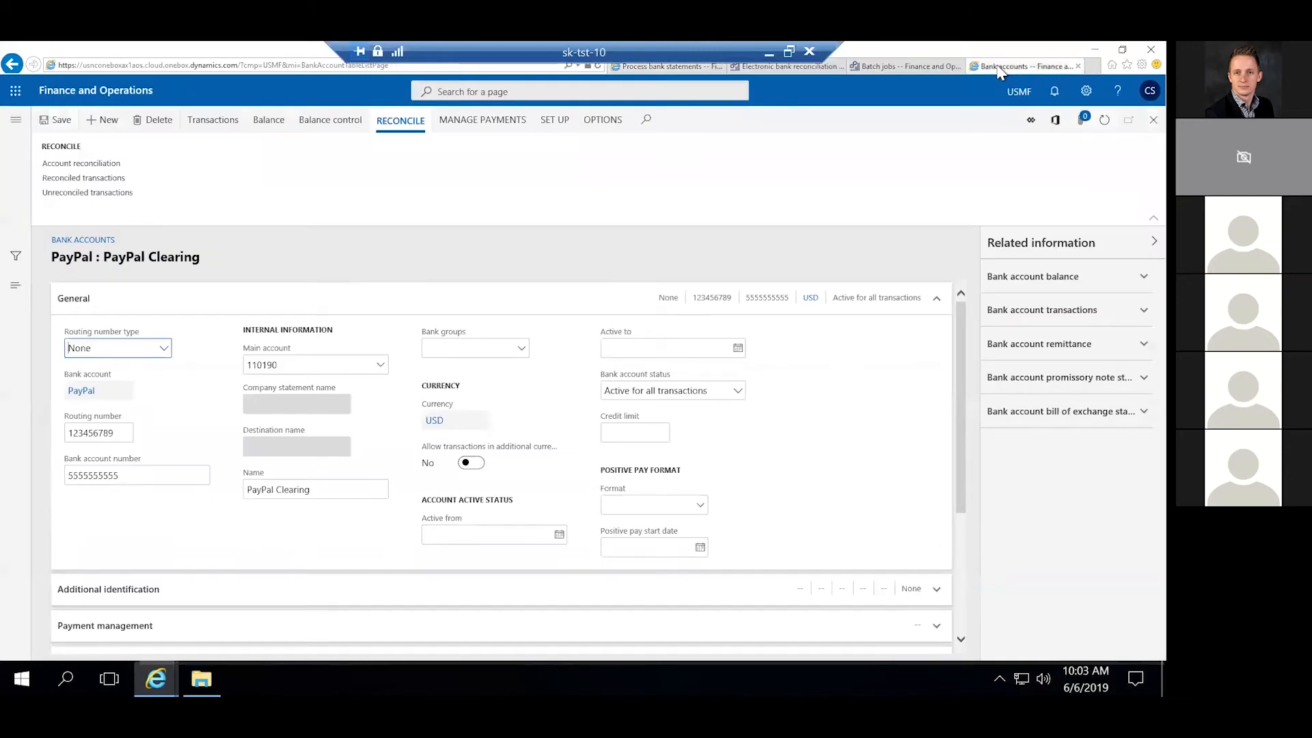
left_click(24, 127)
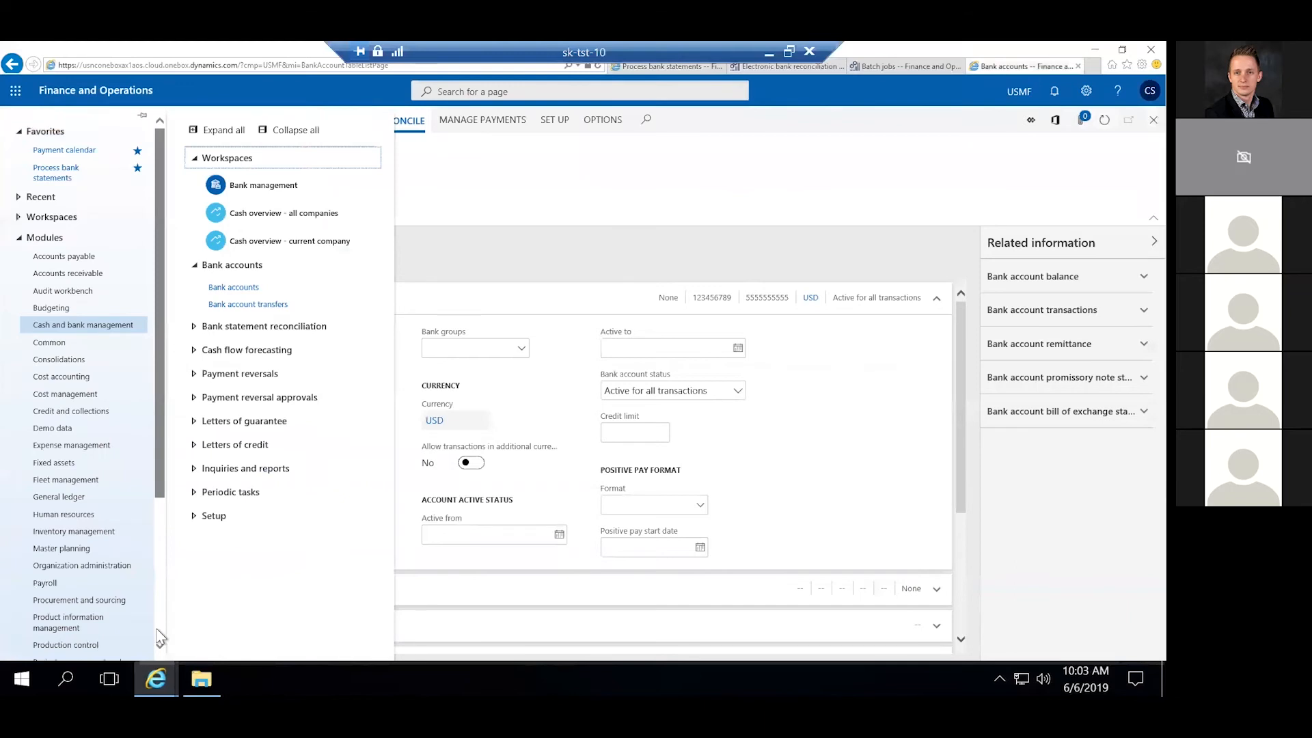
scroll(158, 632, "down", 3)
left_click(118, 622)
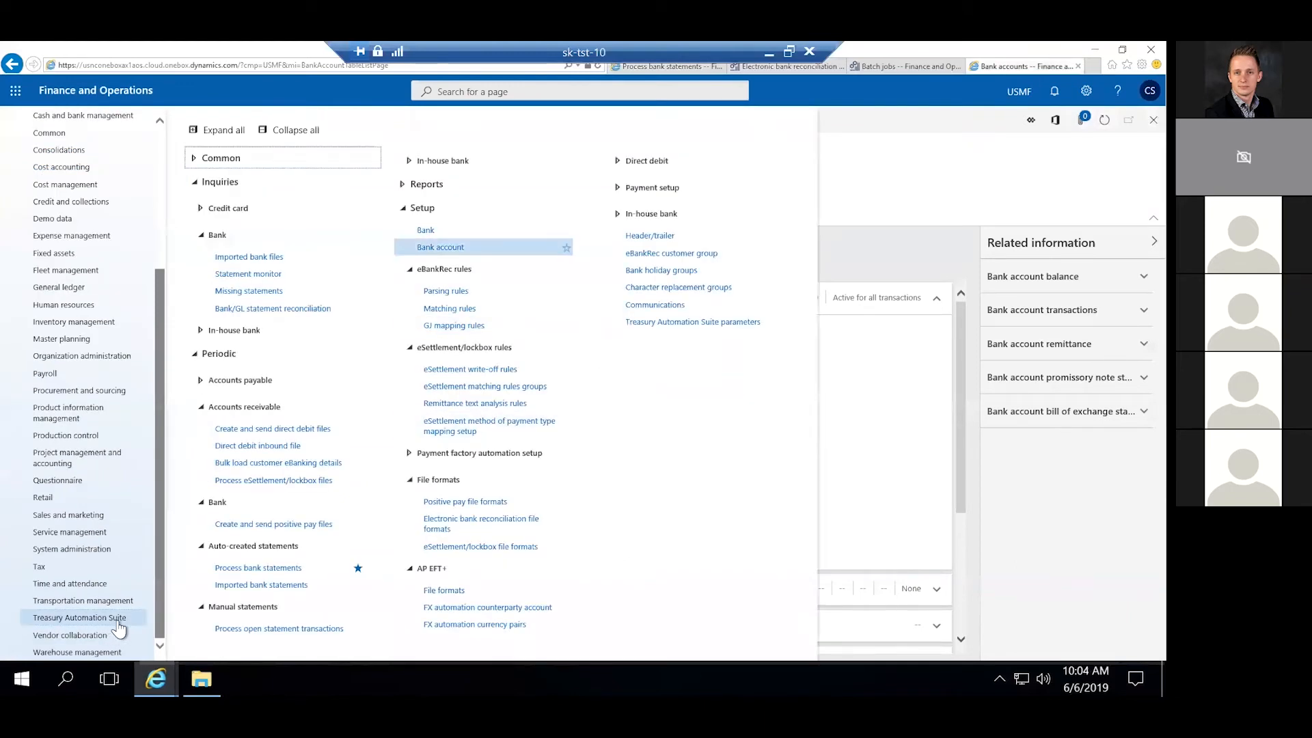
left_click(441, 248)
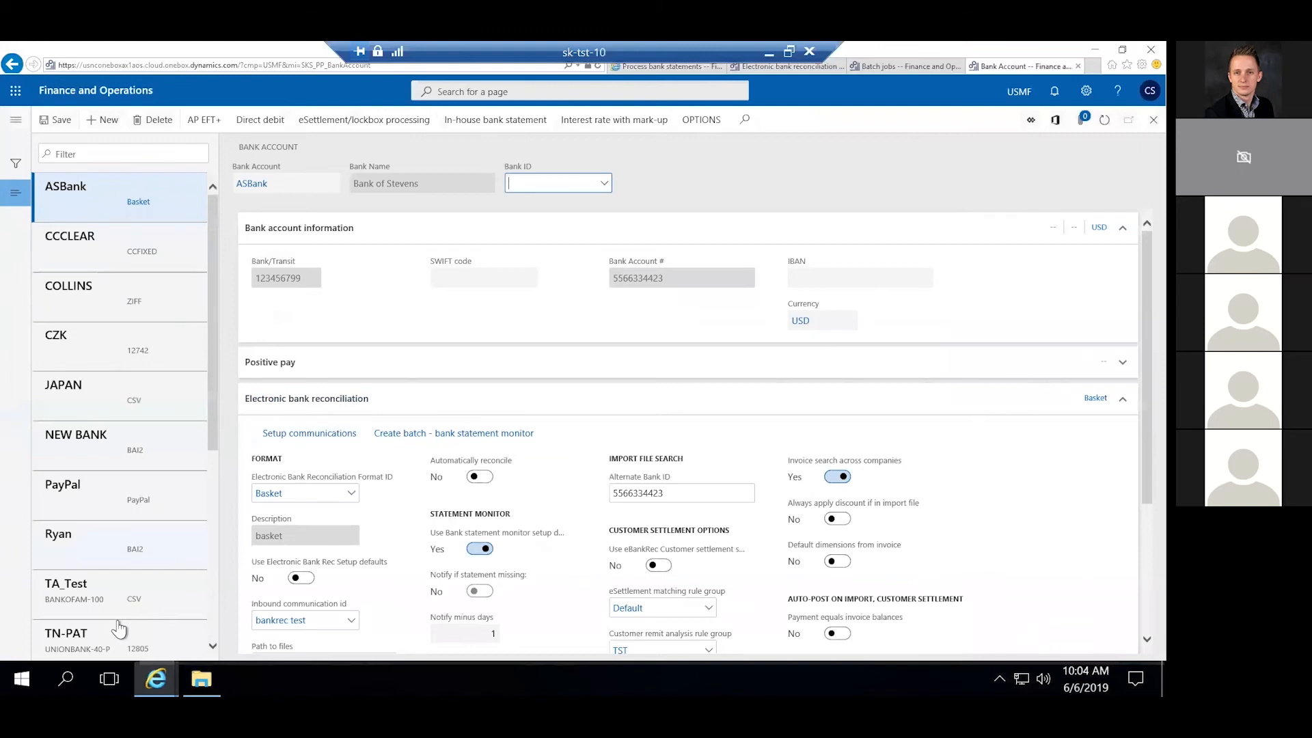
left_click(102, 486)
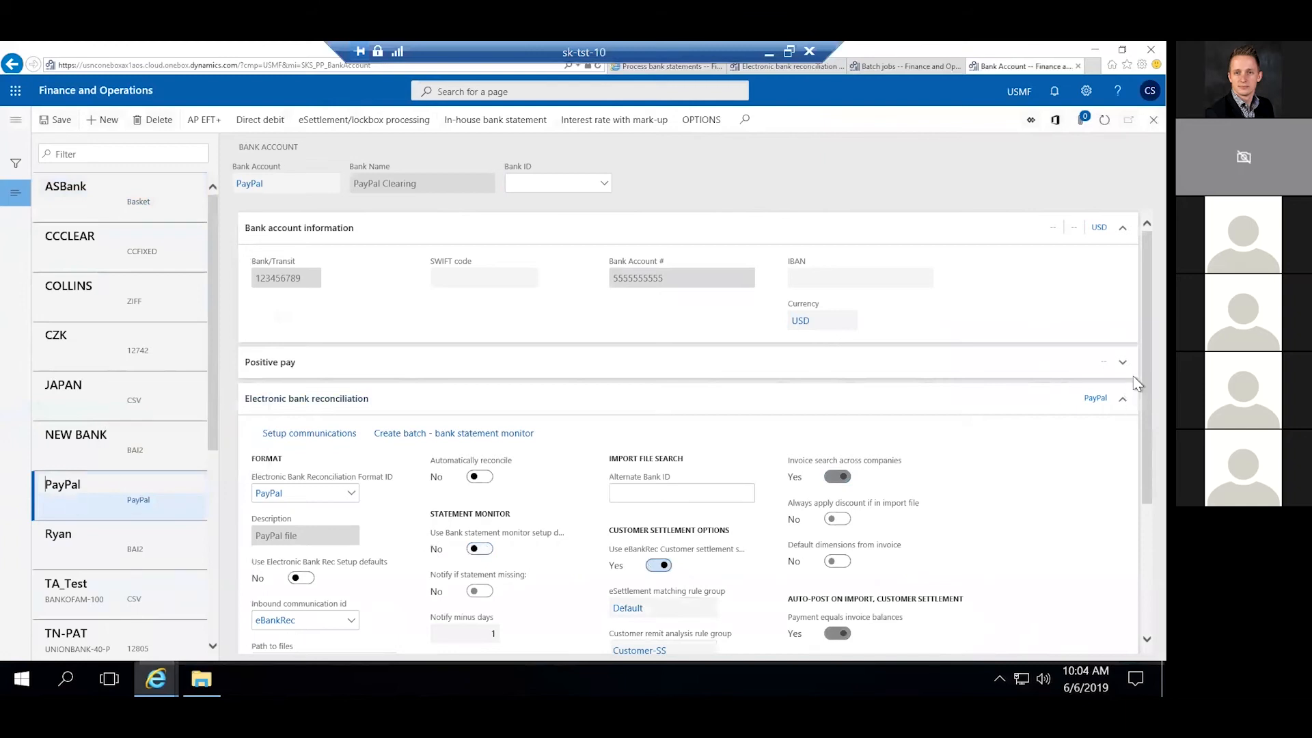
Examine the PayPal account's electronic bank reconciliation settings, including its path to files and customer settlement options, dismissing the battery notice.
scroll(1136, 512, "down", 3)
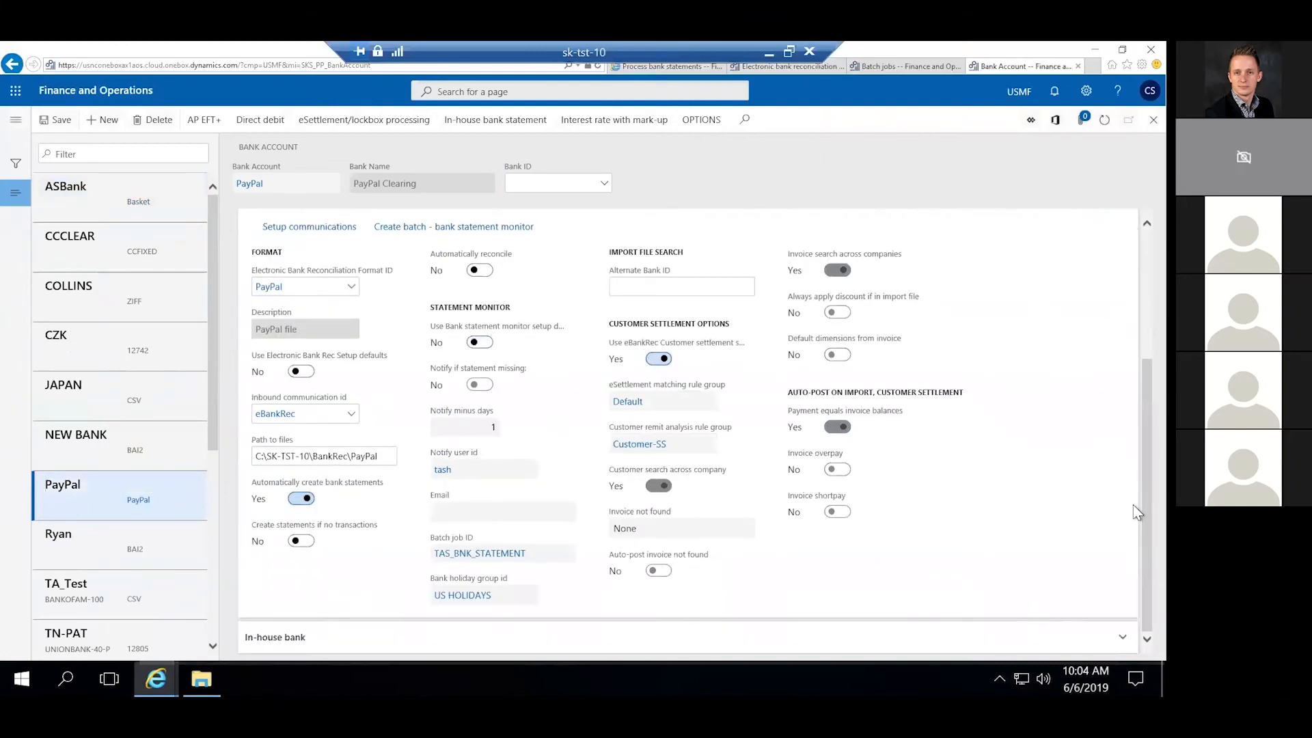
left_click_drag(380, 456, 254, 456)
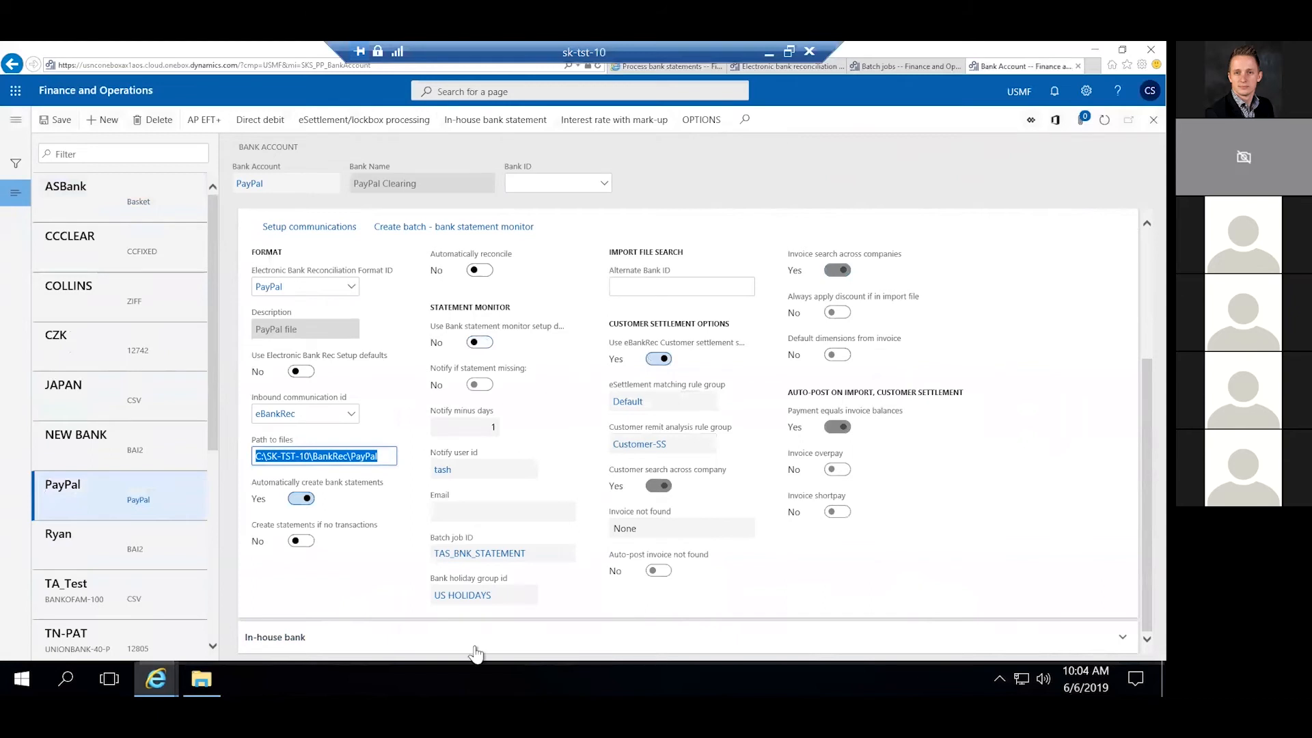
left_click(383, 456)
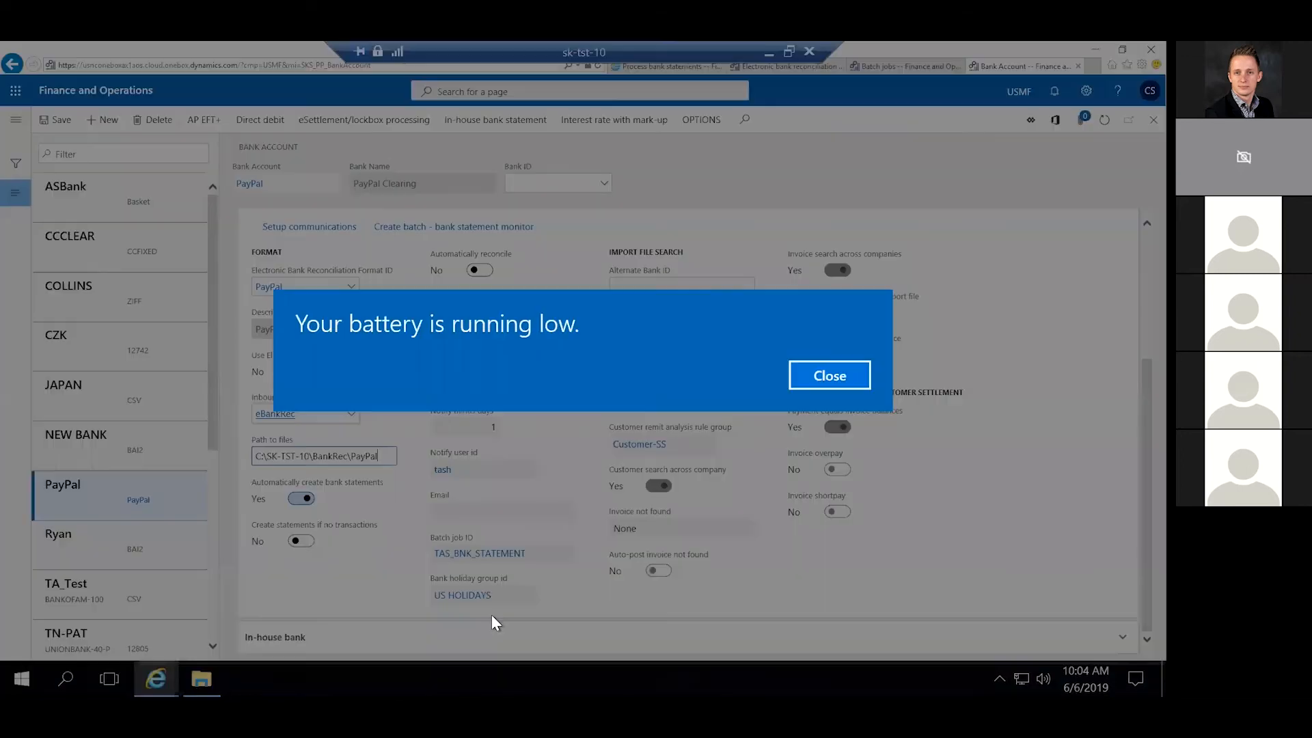
key("Return")
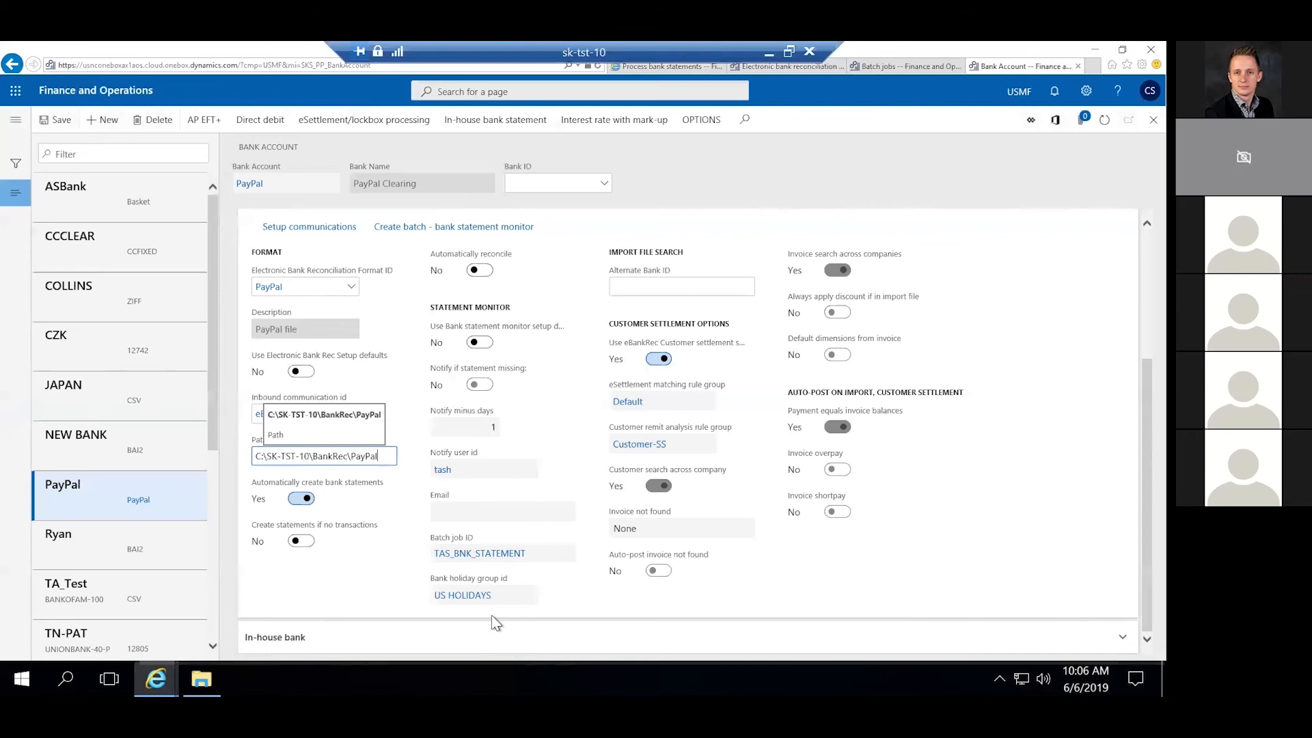
left_click(681, 286)
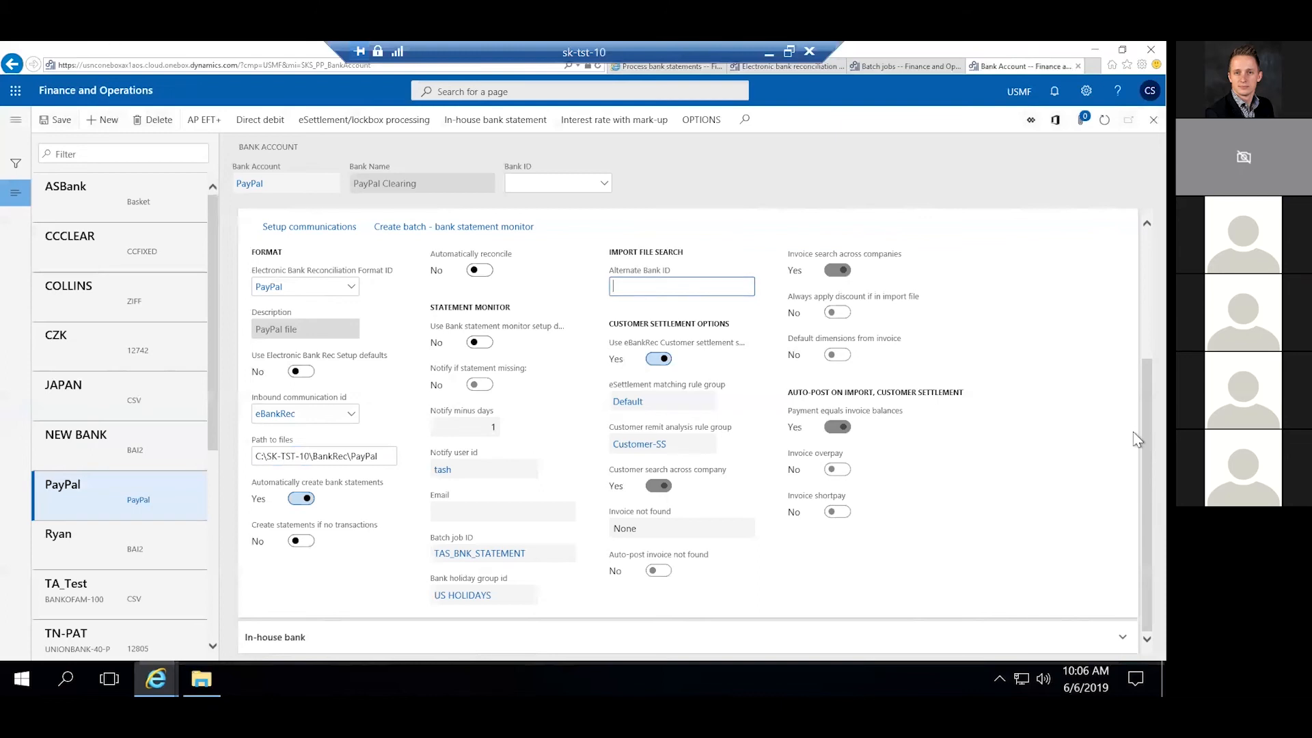
scroll(1137, 364, "up", 2)
scroll(1137, 364, "up", 2)
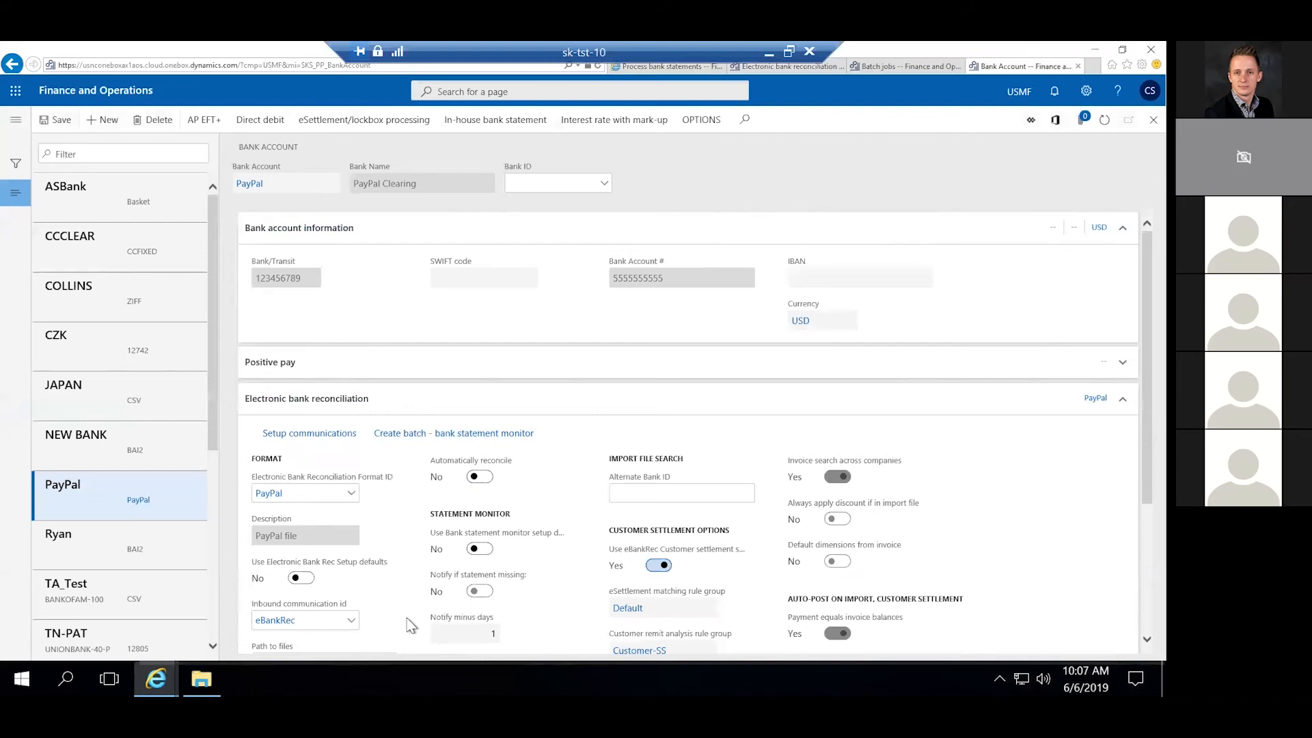
left_click_drag(1137, 378, 1136, 472)
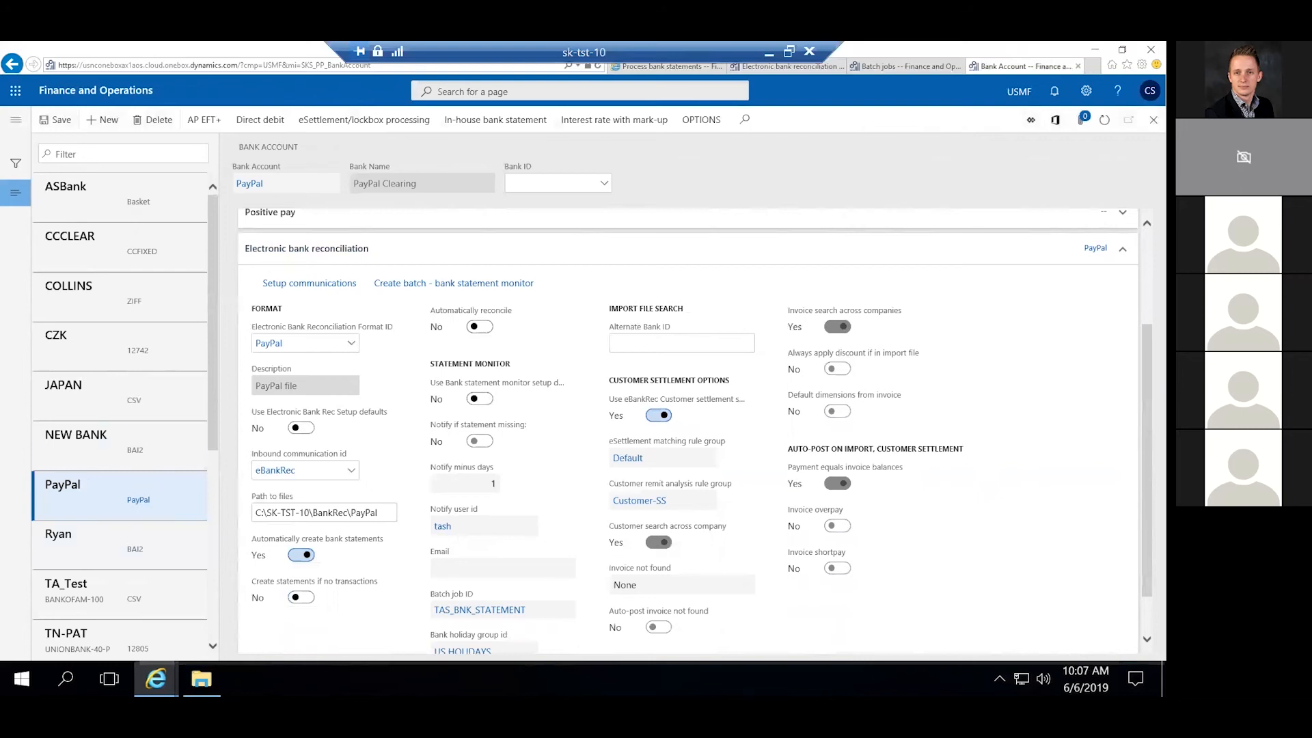
Open PayPal_File-000354 in Excel from the PayPal Archive folder and close the Office activation wizard.
left_click(201, 679)
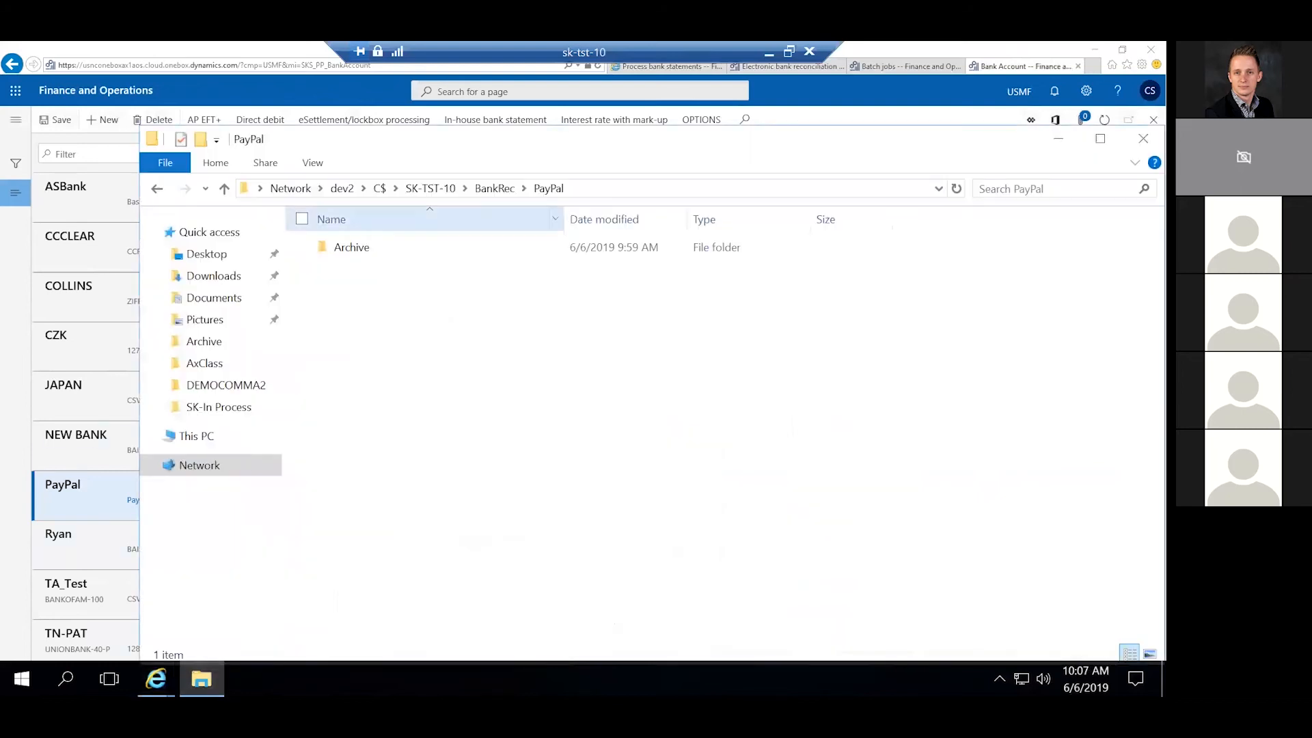
double_click(351, 247)
double_click(352, 247)
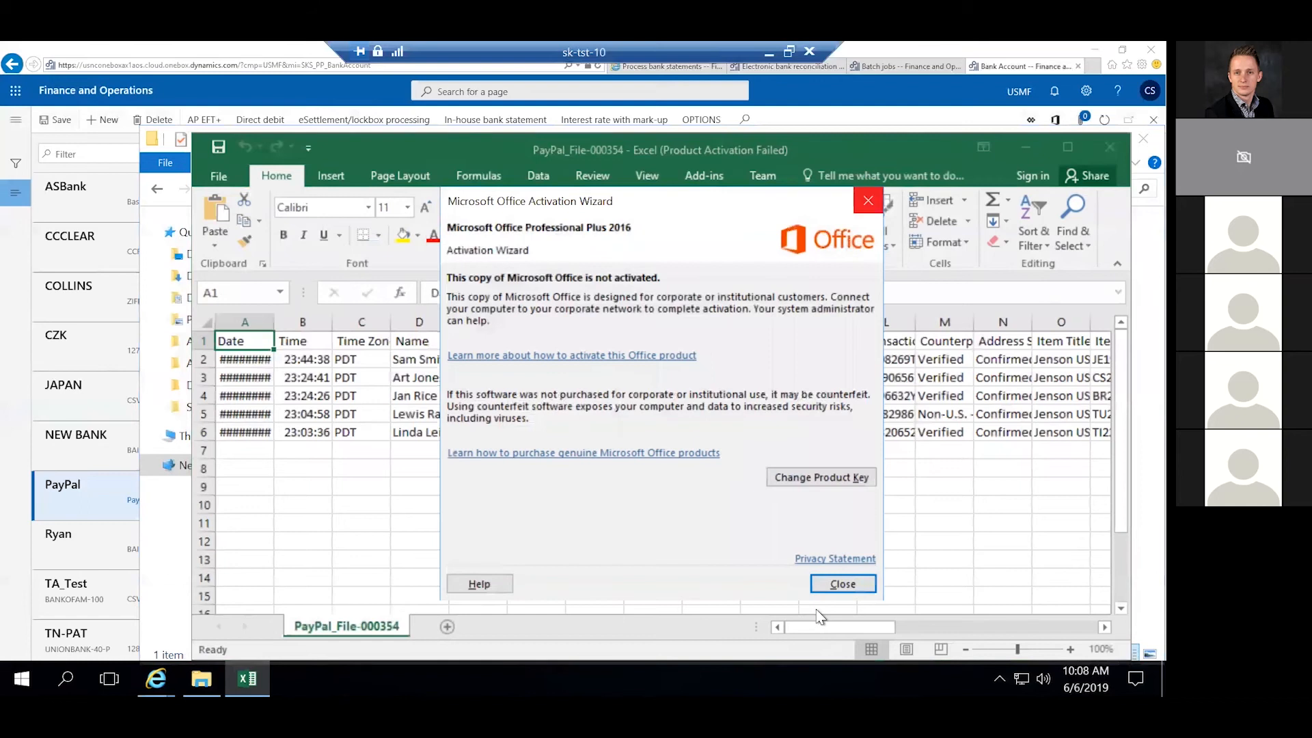
left_click(868, 200)
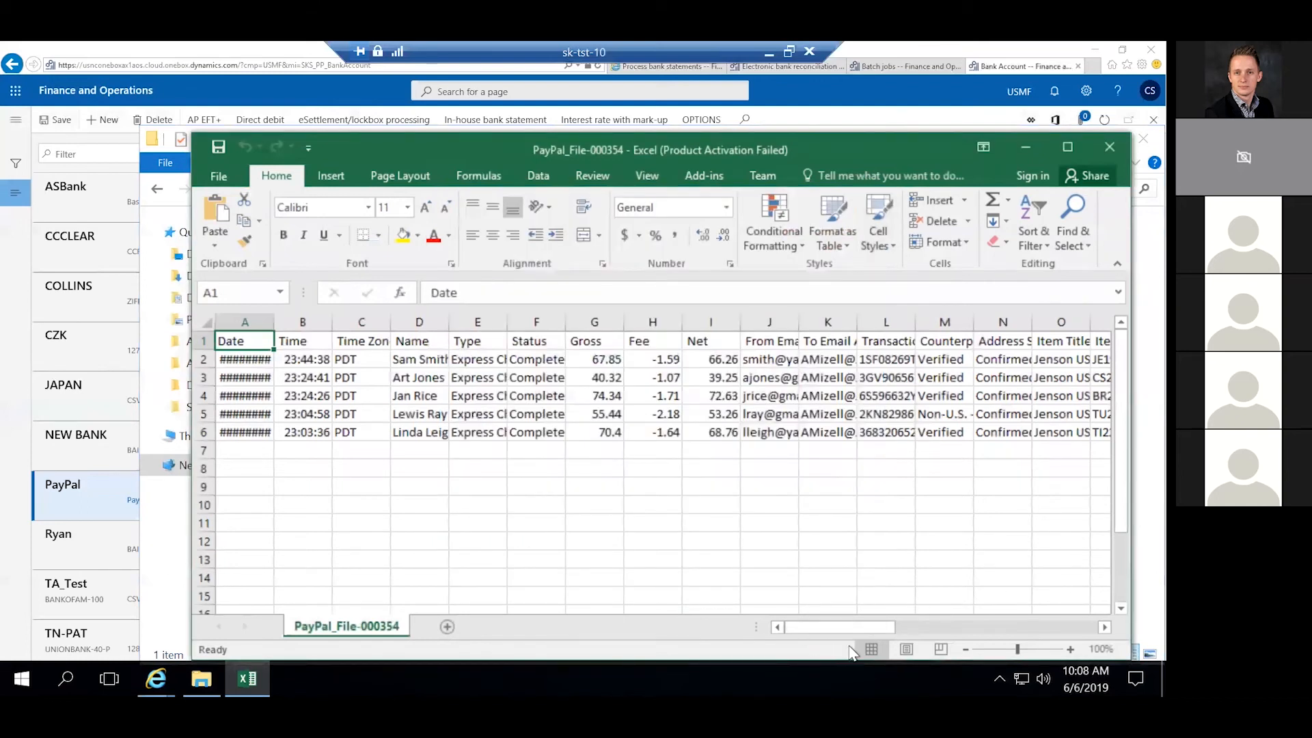
Widen the Date column to show full dates and examine the file's columns through to the address fields.
left_click_drag(841, 637, 782, 630)
left_click_drag(274, 322, 319, 322)
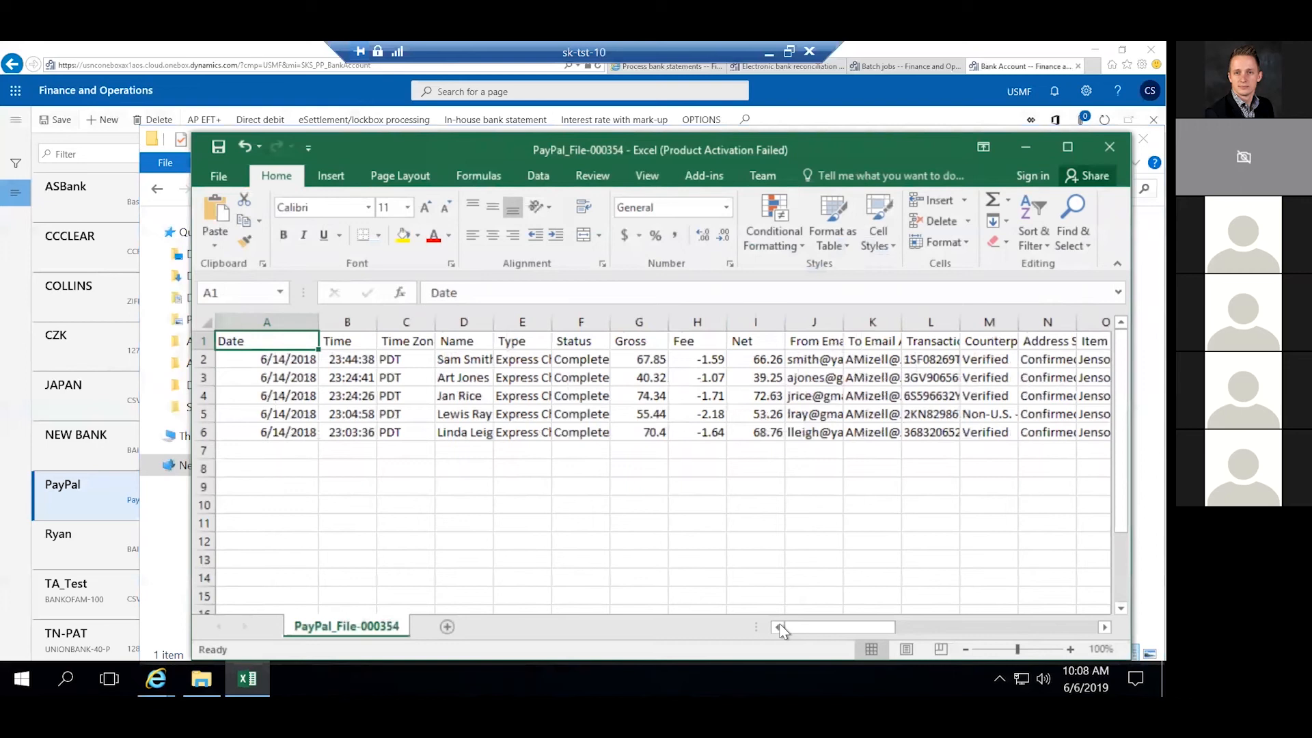
mouse_move(783, 630)
left_mouse_down()
mouse_move(976, 661)
mouse_move(1051, 633)
mouse_move(881, 615)
mouse_move(770, 639)
left_mouse_up()
left_click_drag(840, 627, 1023, 641)
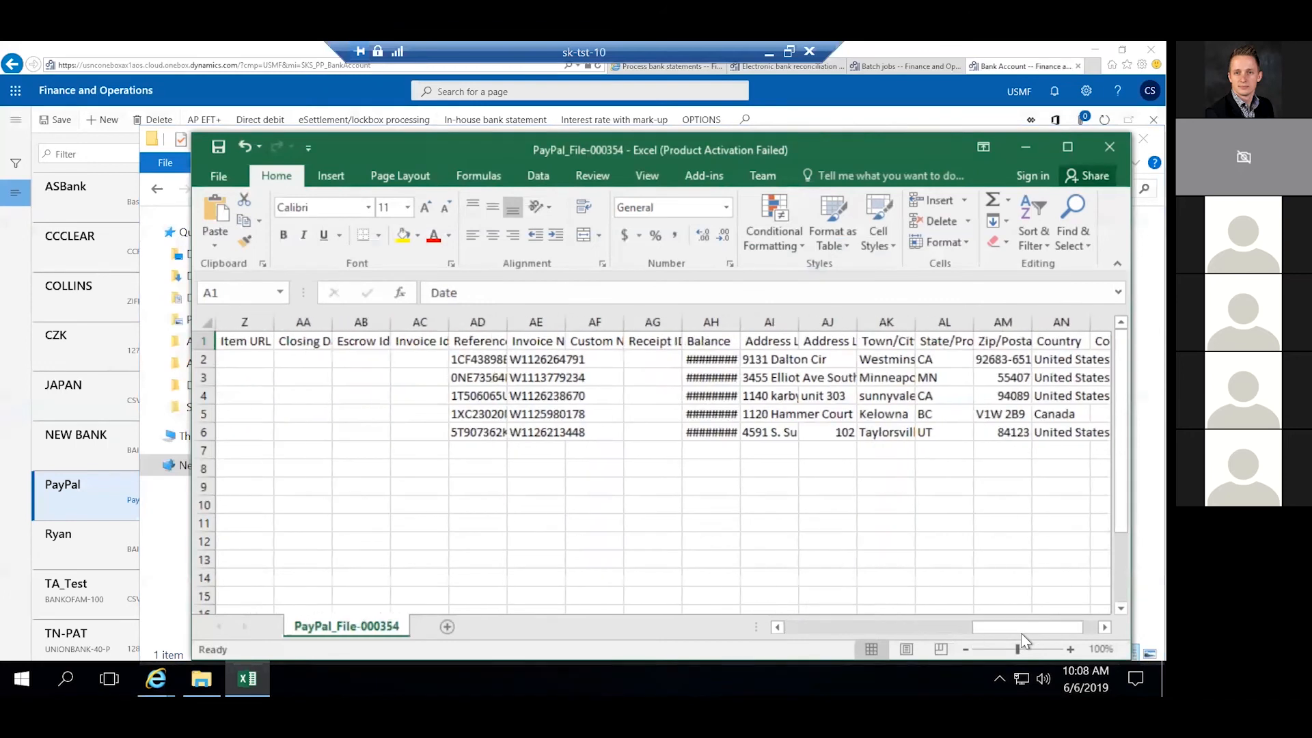
left_click_drag(1002, 629, 799, 629)
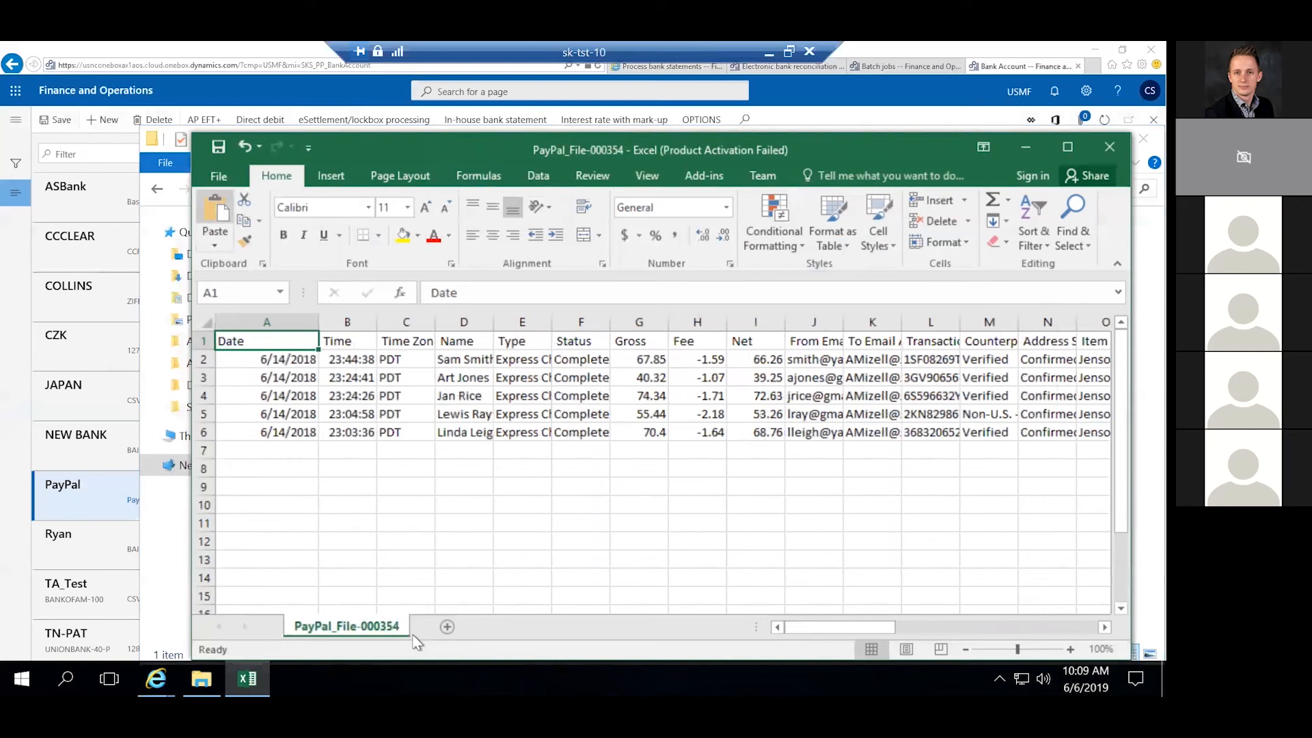
Switch to Electronic bank reconciliation file formats in Finance and Operations and open the PayPal format's field layout.
left_click(786, 66)
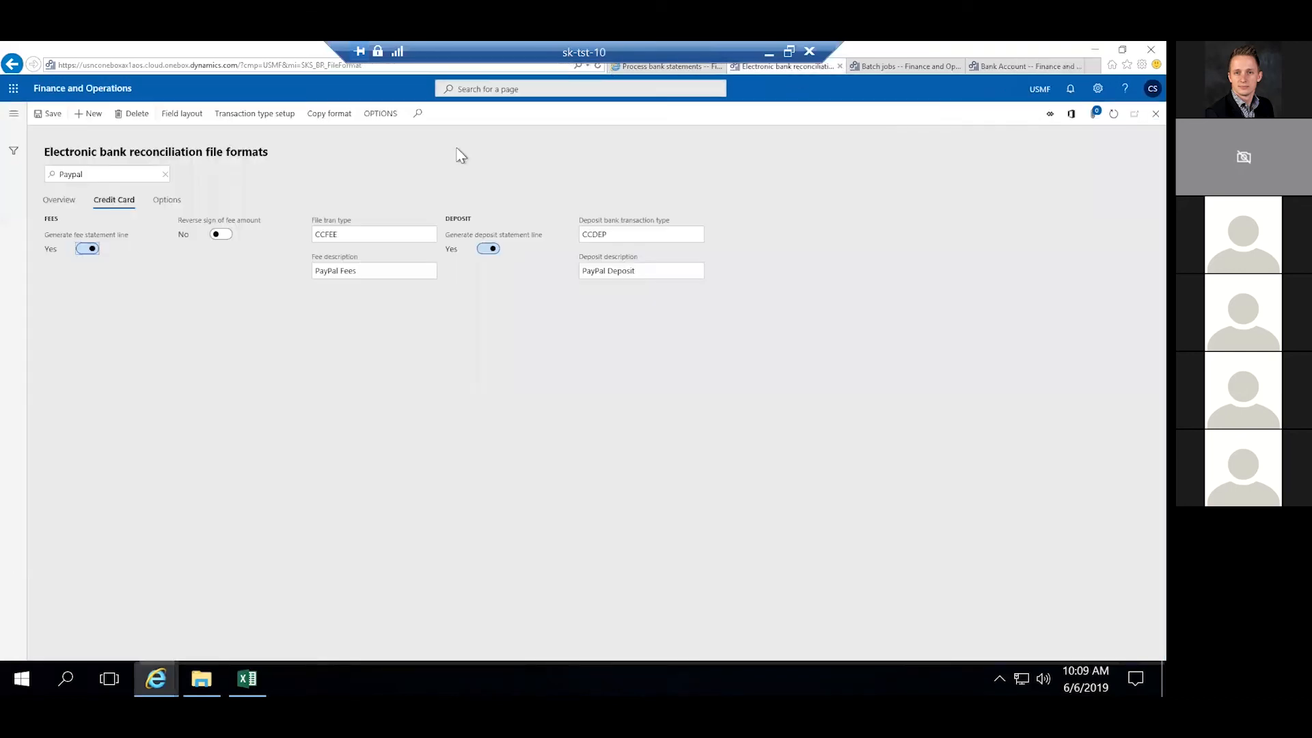
left_click(58, 200)
left_click(190, 114)
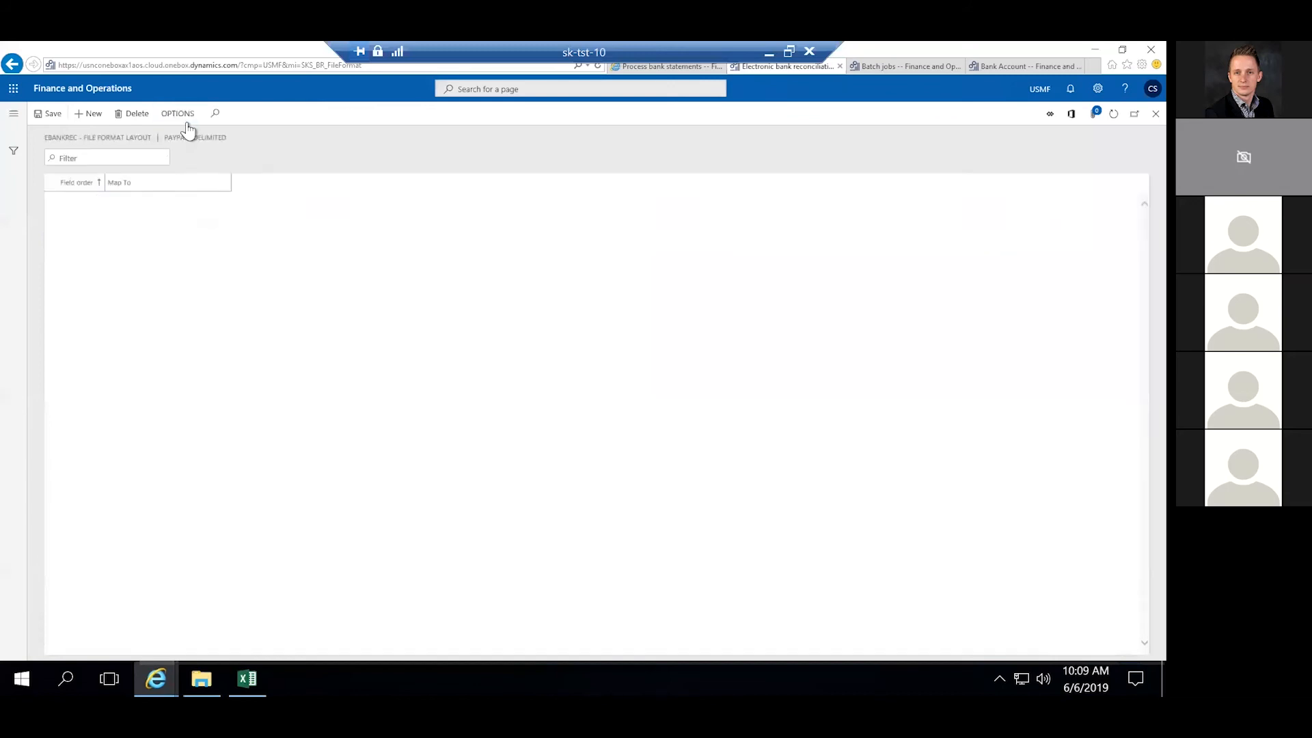
Add a field 9 line to the PayPal layout and view its Map To options, keeping Do Not Import.
left_click(90, 114)
key("Tab")
key("alt+Down")
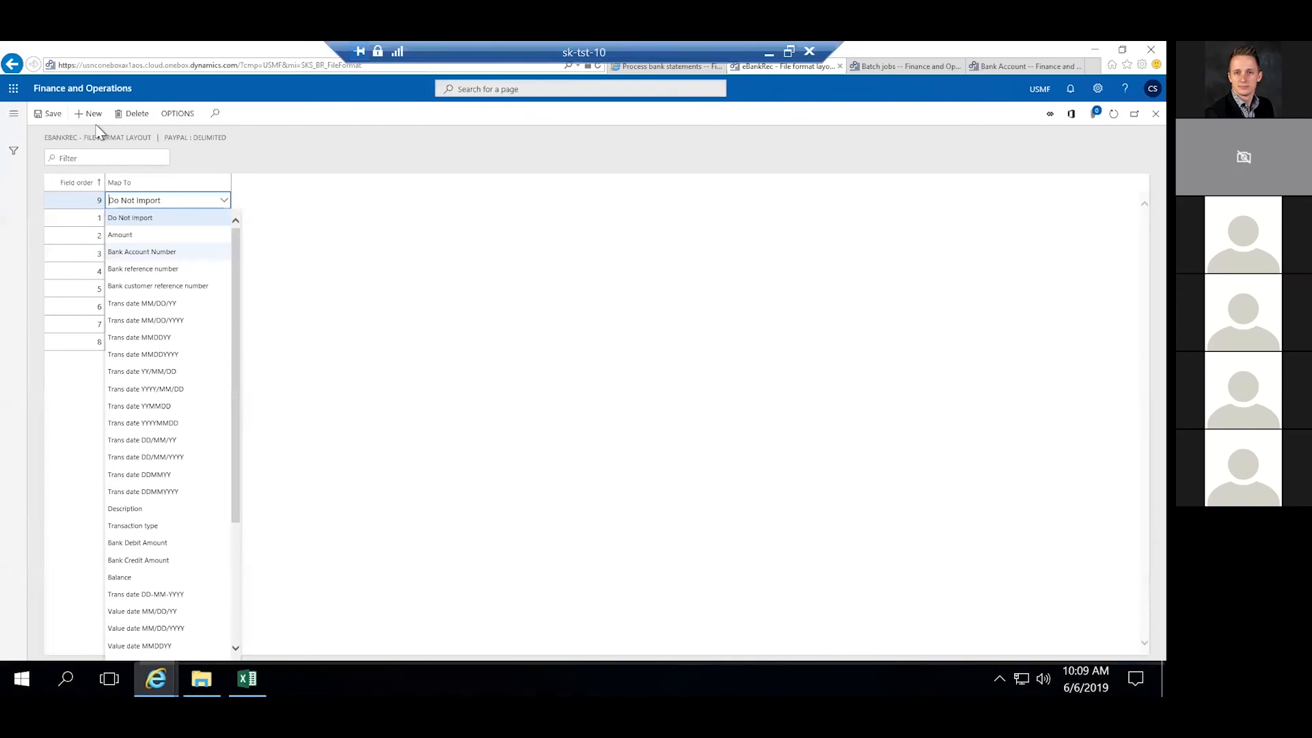
left_click(269, 141)
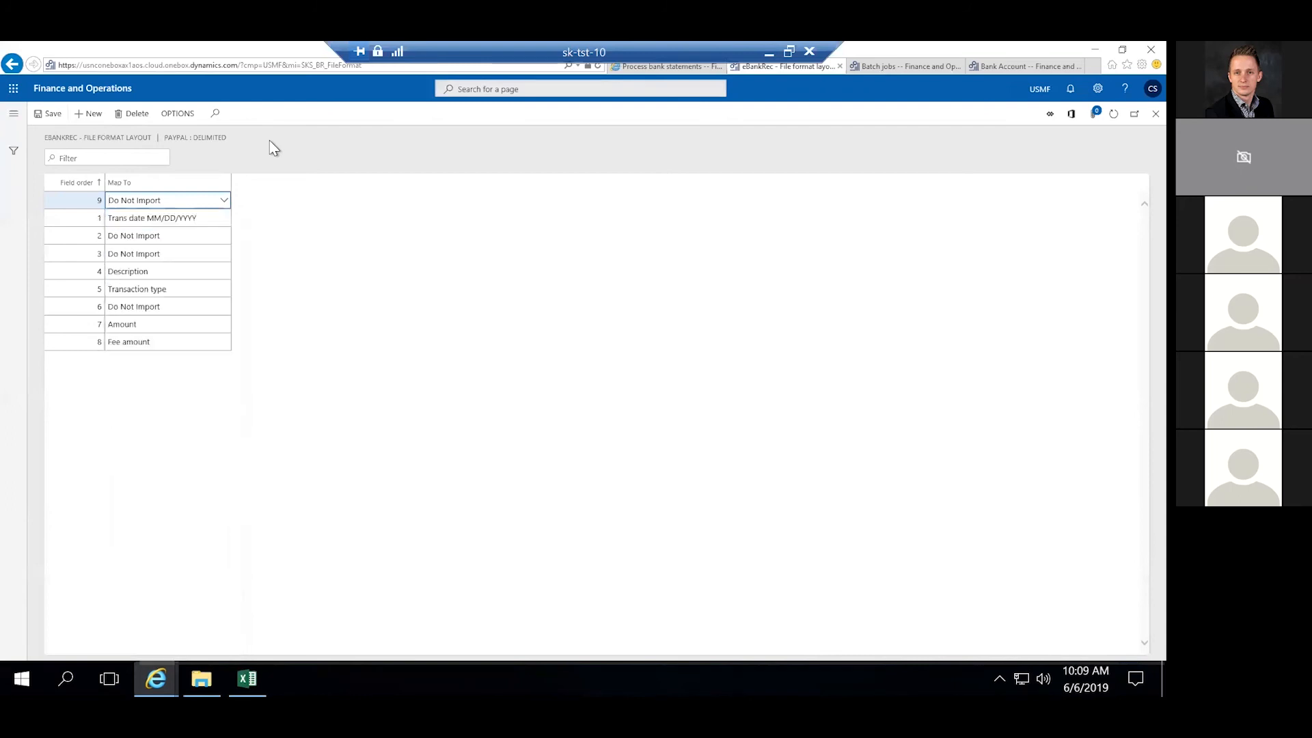
Delete the field 9 line from the PayPal file format layout.
left_click(142, 115)
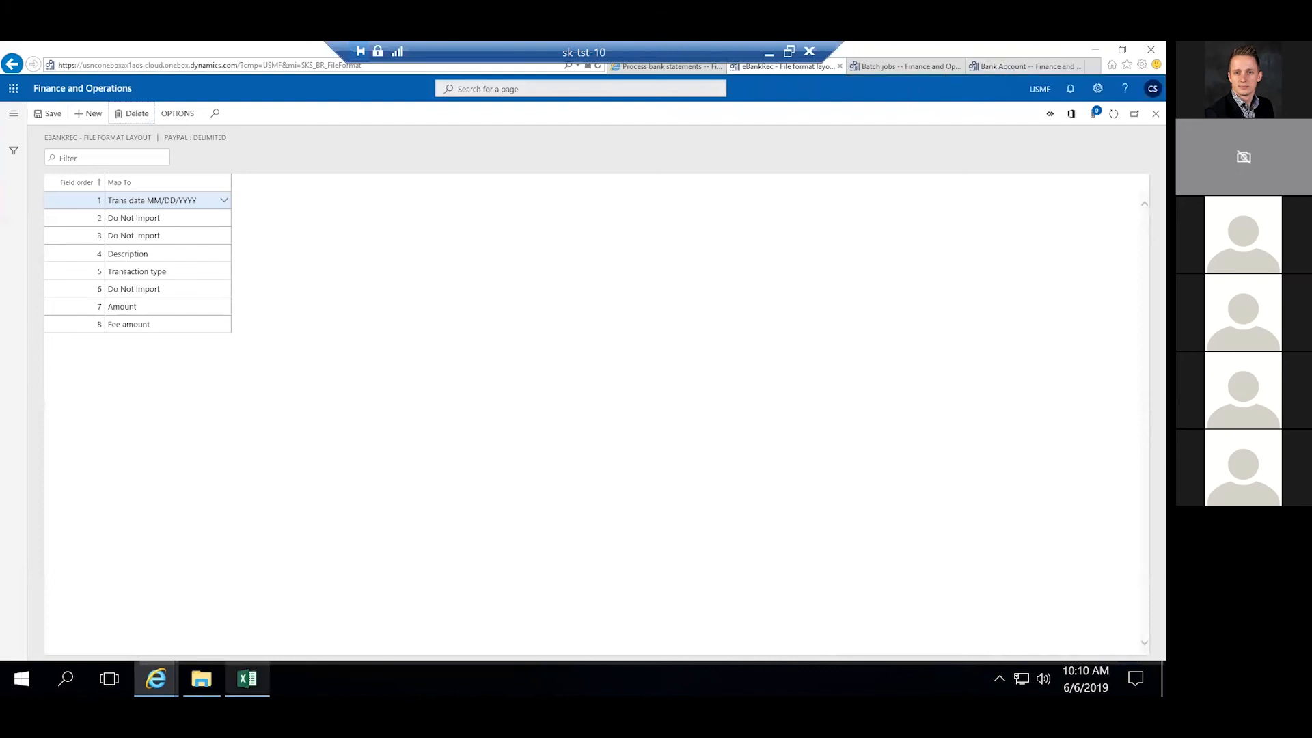
Switch to PayPal_File-000354 in Excel, examine the transaction dates in A2:A6, and return to the PayPal layout in Finance and Operations.
left_click(247, 679)
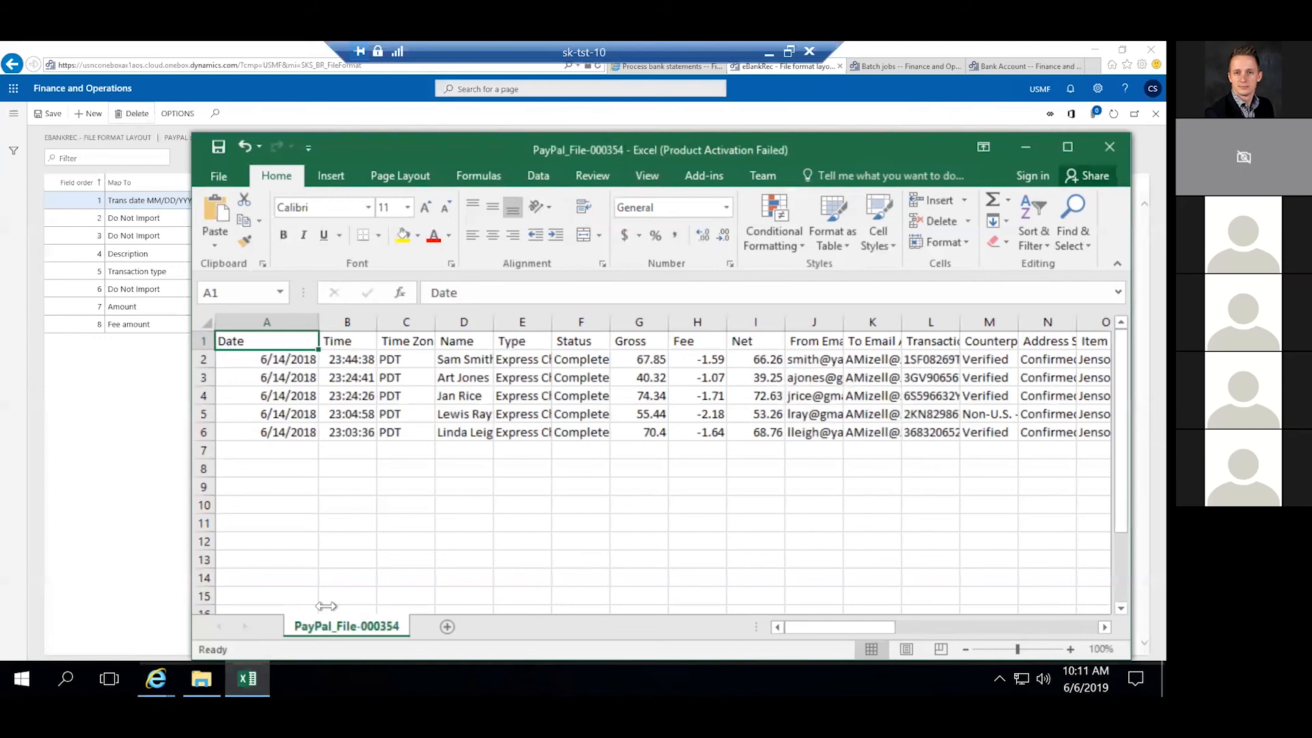
key("Down")
key("shift+Down")
key("shift+Down")
key("shift+Down")
key("shift+Down")
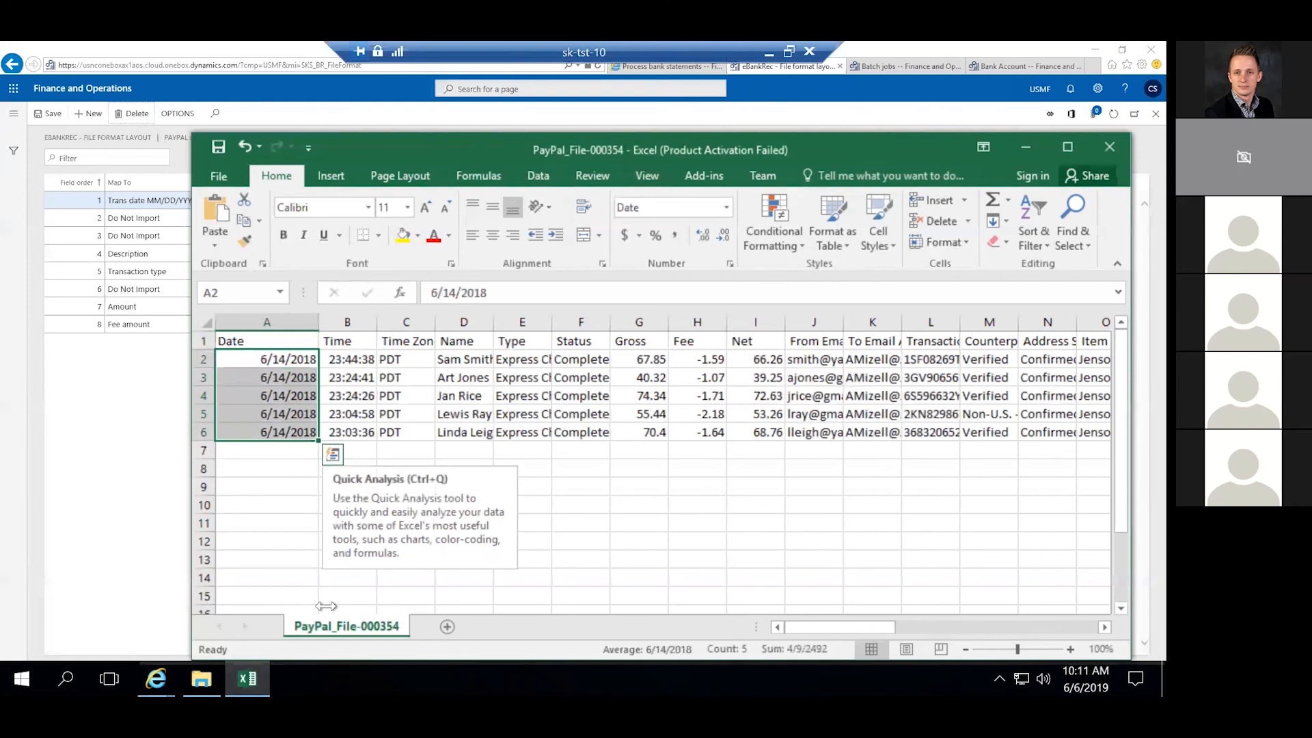
key("Down")
key("Down")
key("Down")
key("Down")
key("Down")
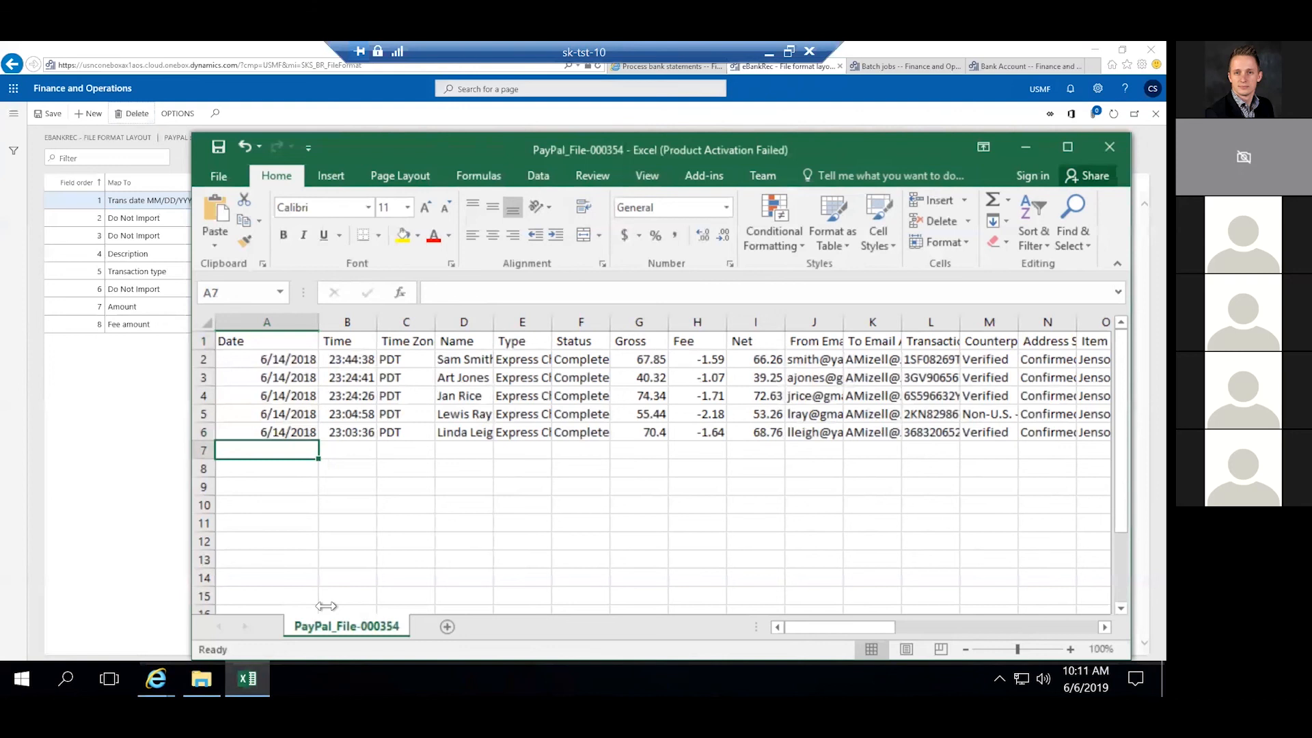
key("Up")
key("Up")
key("Up")
key("Up")
key("Up")
key("shift+Down")
key("shift+Down")
key("shift+Down")
key("shift+Down")
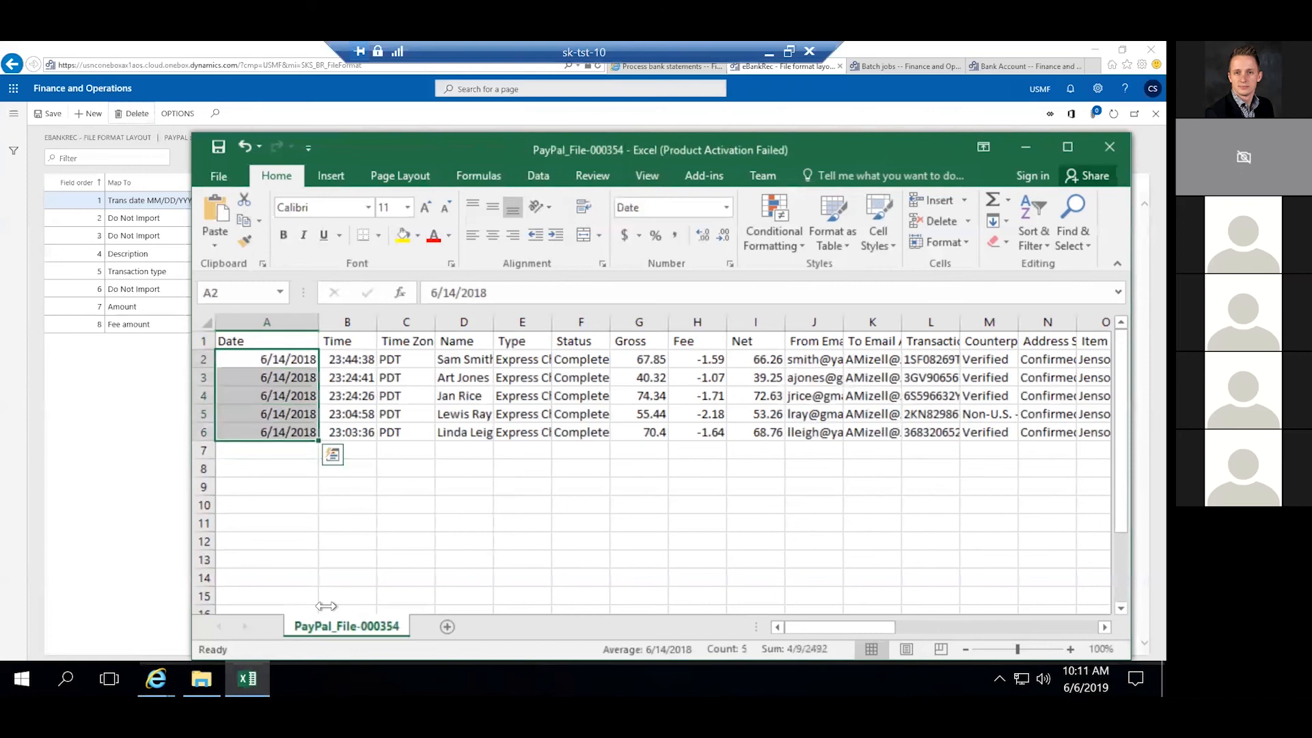
key("Down")
key("Down")
key("Down")
key("Down")
key("Down")
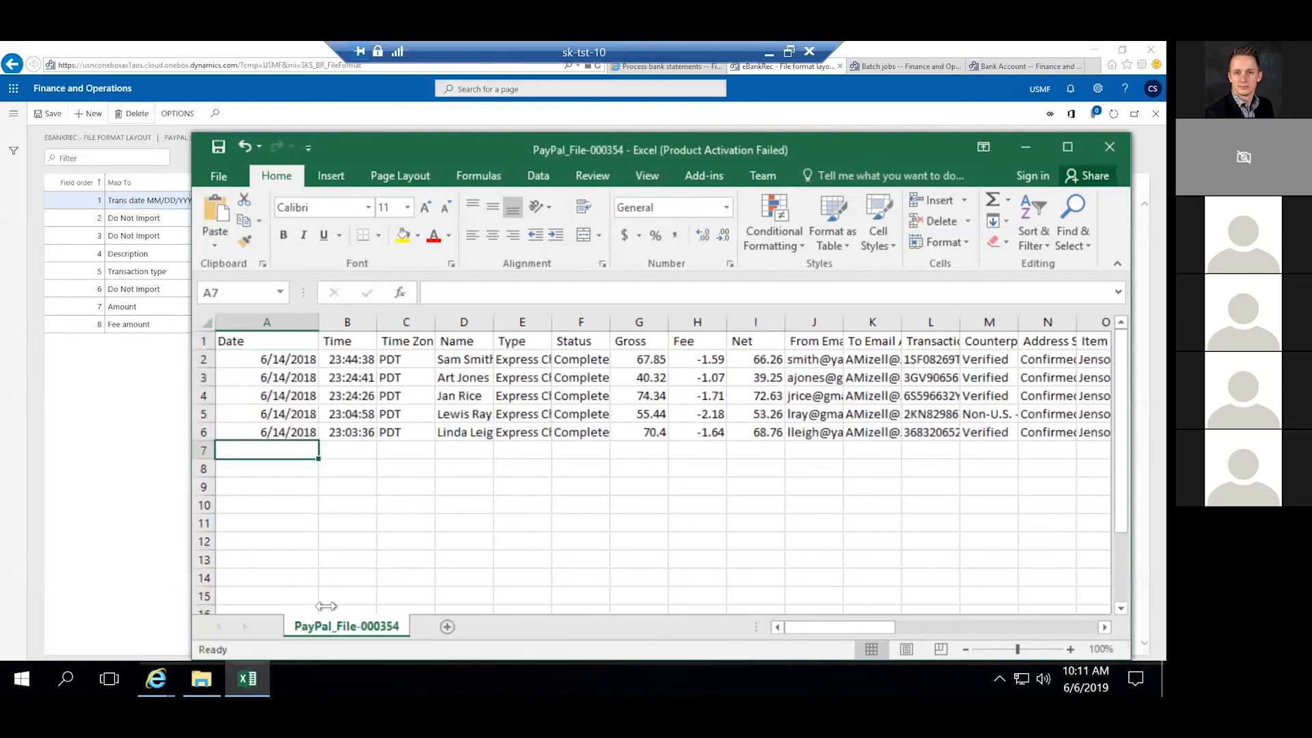
key("Up")
key("Up")
key("Up")
key("Up")
key("Up")
key("shift+Down")
key("shift+Down")
key("shift+Down")
key("shift+Down")
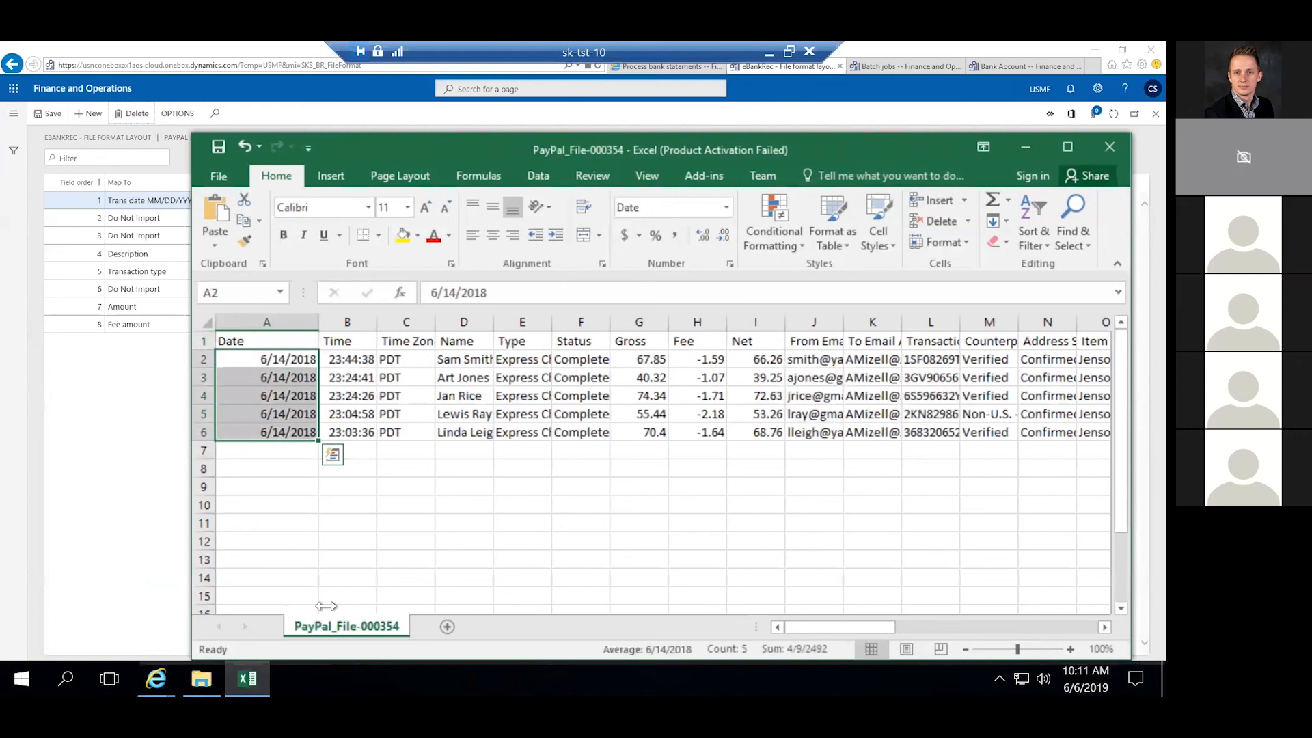
left_click(267, 451)
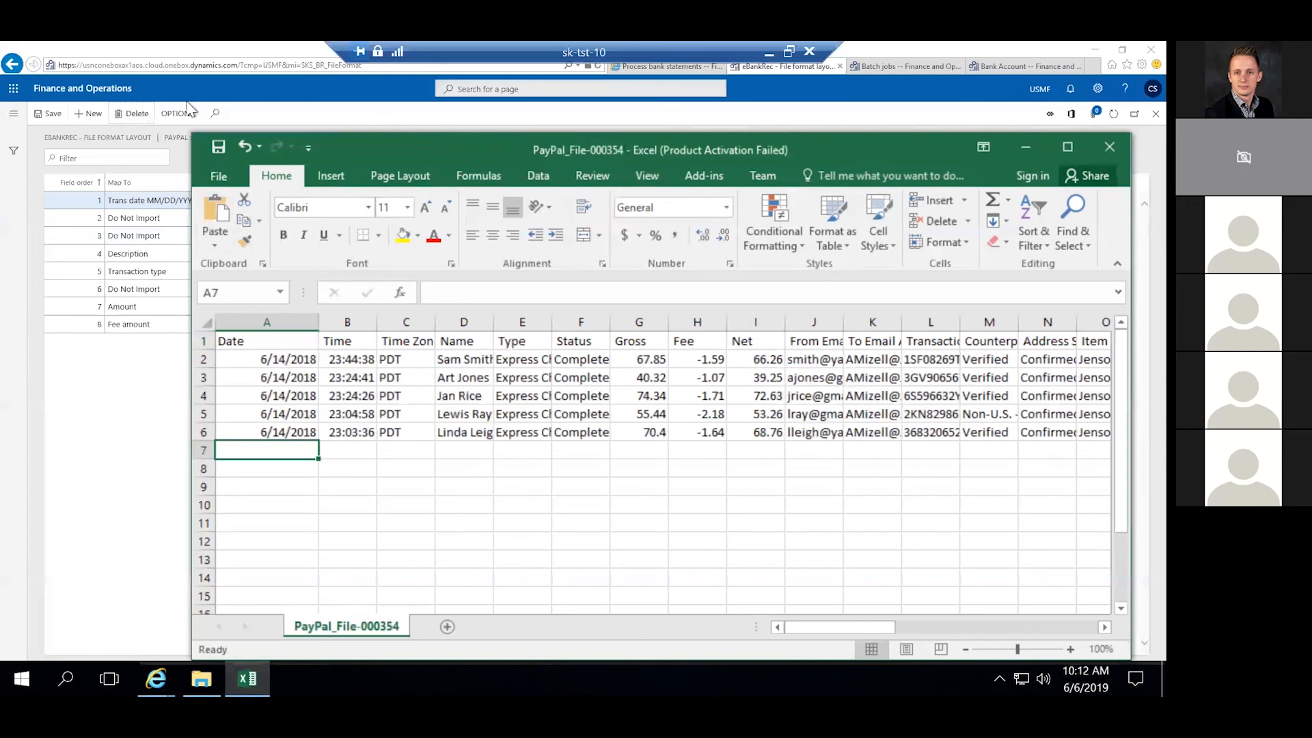
left_click(84, 475)
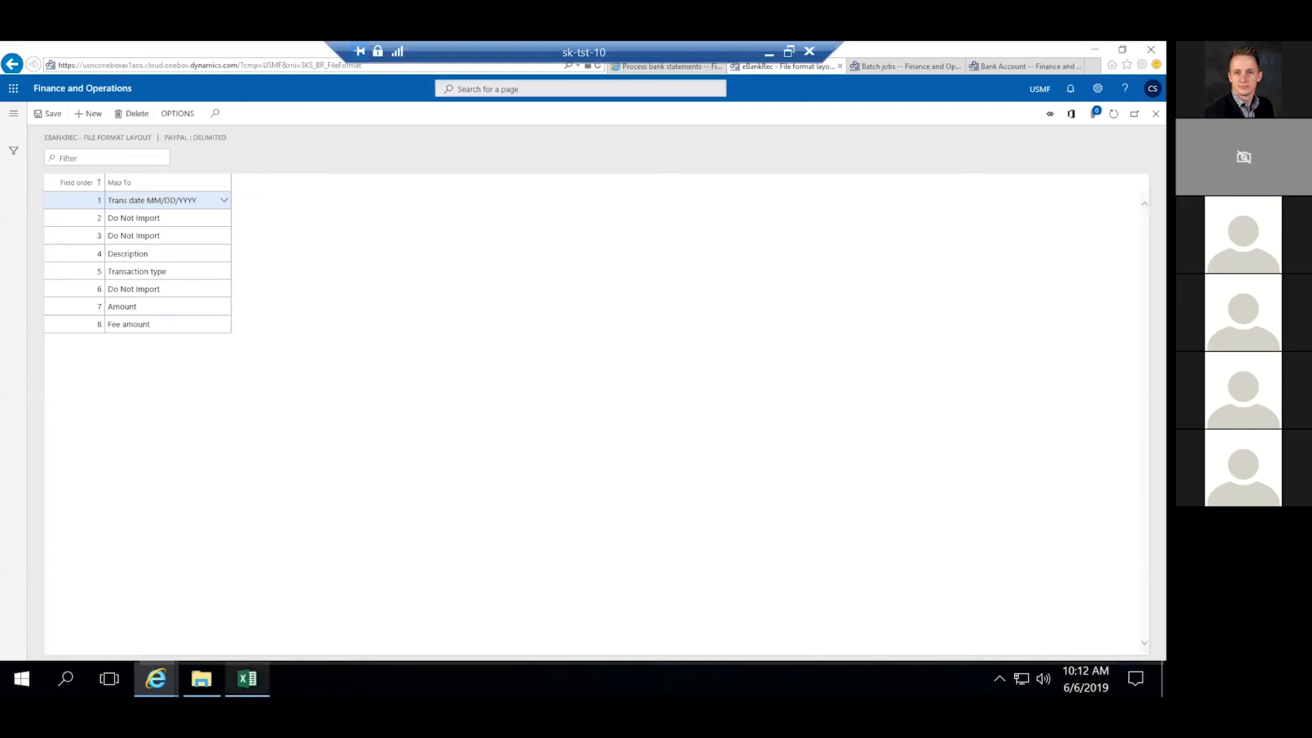
Switch back to PayPal_File-000354 in Excel, widen the Type column and examine the transaction types in E2:E6.
left_click(248, 678)
left_click_drag(552, 322, 600, 322)
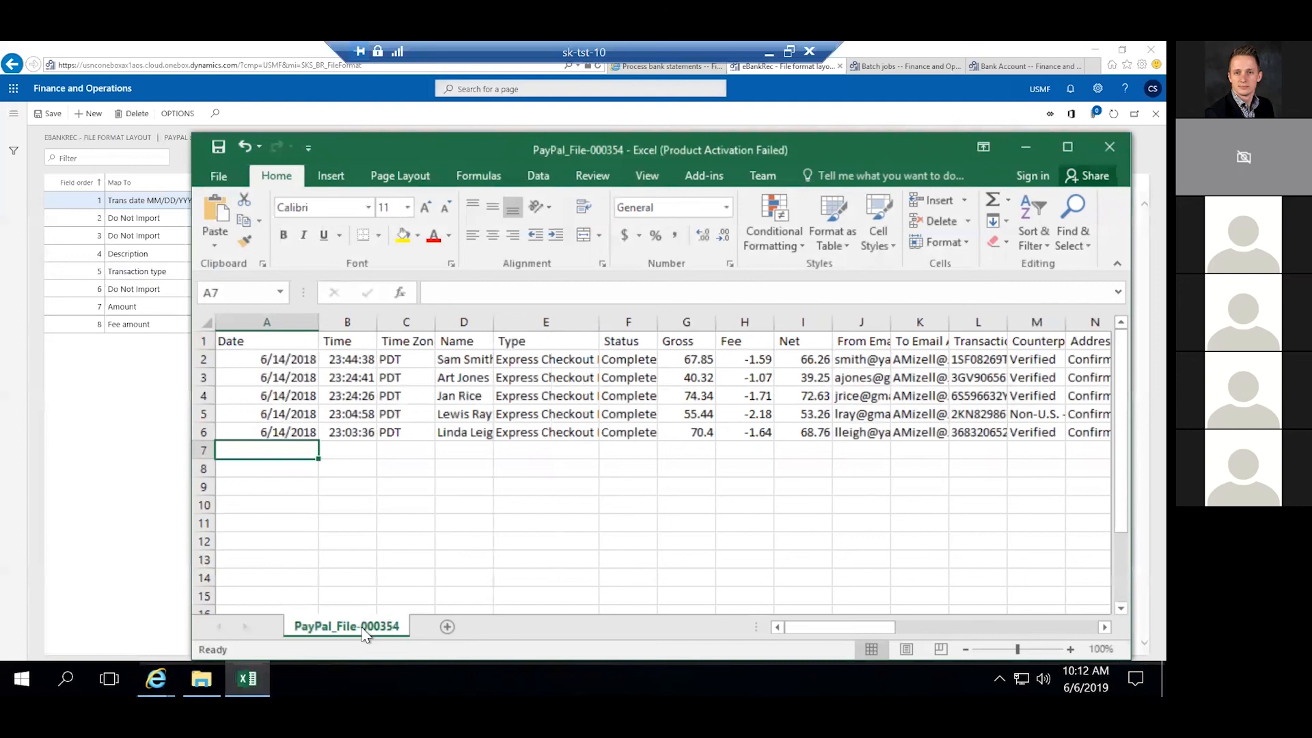
left_click_drag(547, 452, 546, 468)
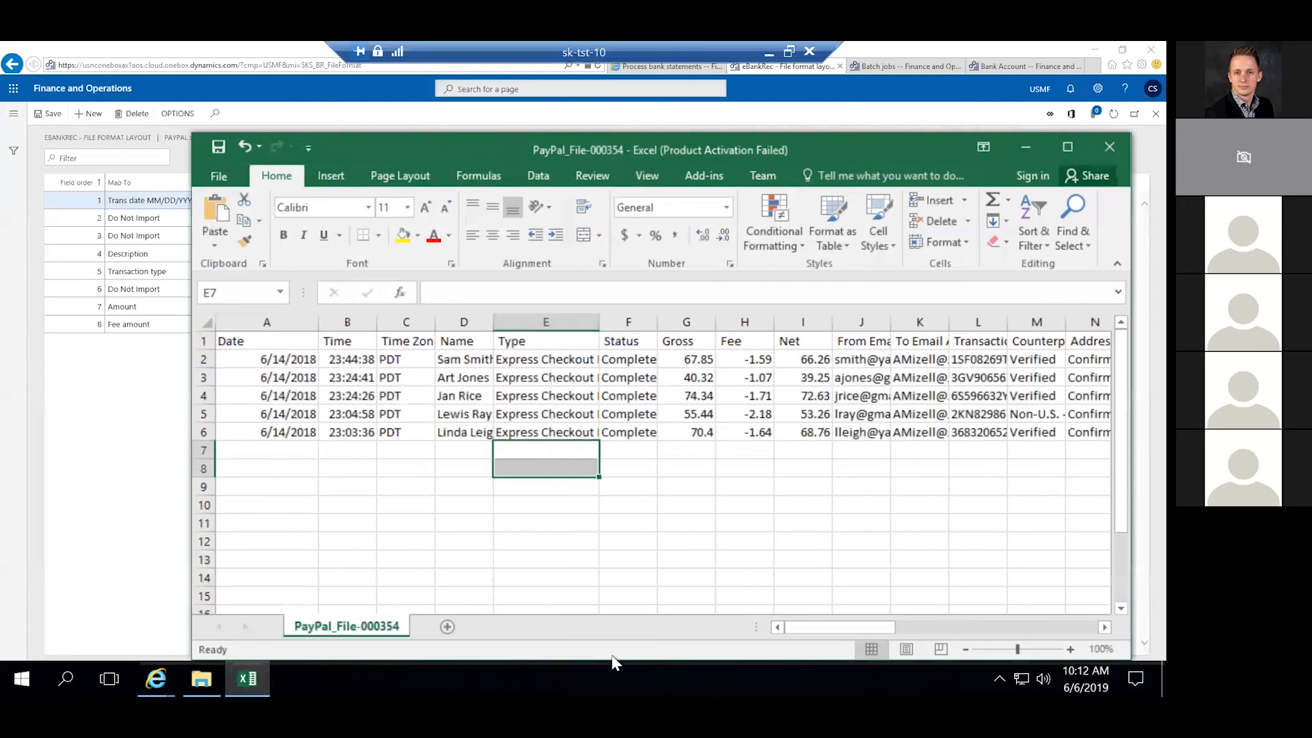
mouse_move(546, 359)
left_mouse_down()
mouse_move(546, 448)
mouse_move(546, 434)
left_mouse_up()
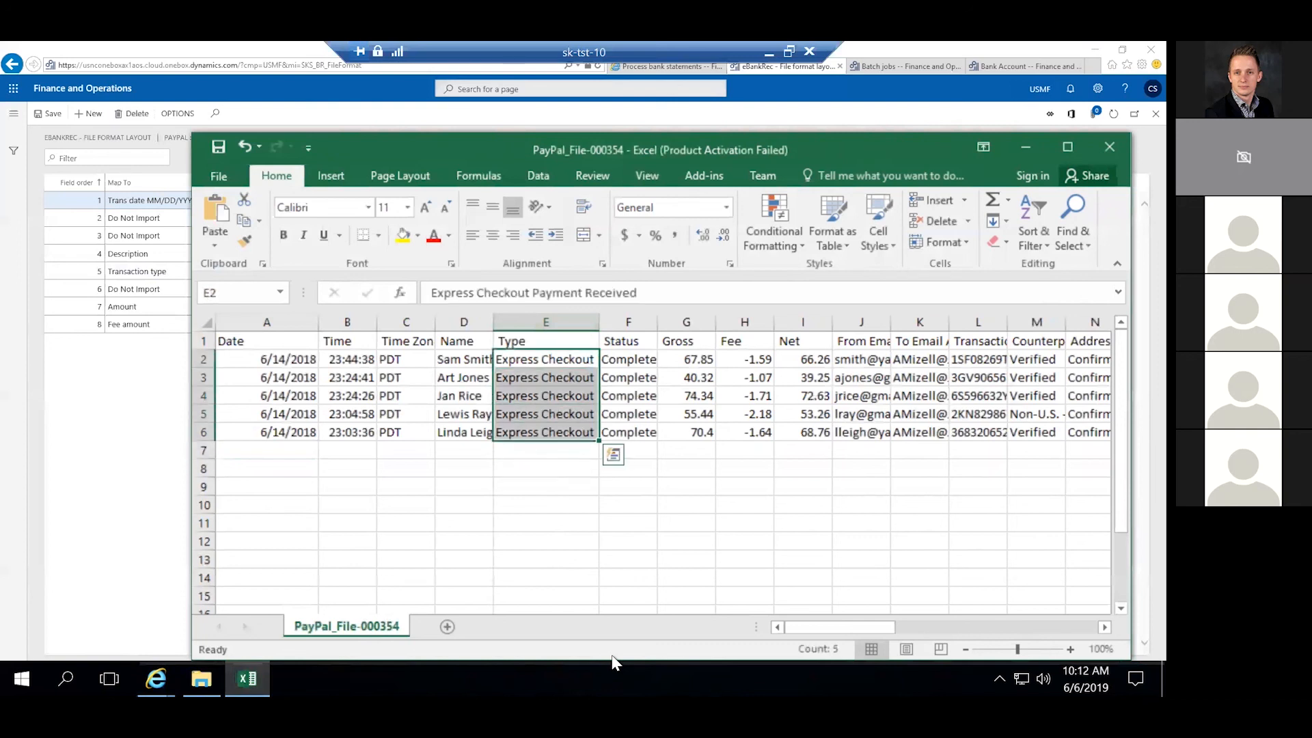
left_click(546, 450)
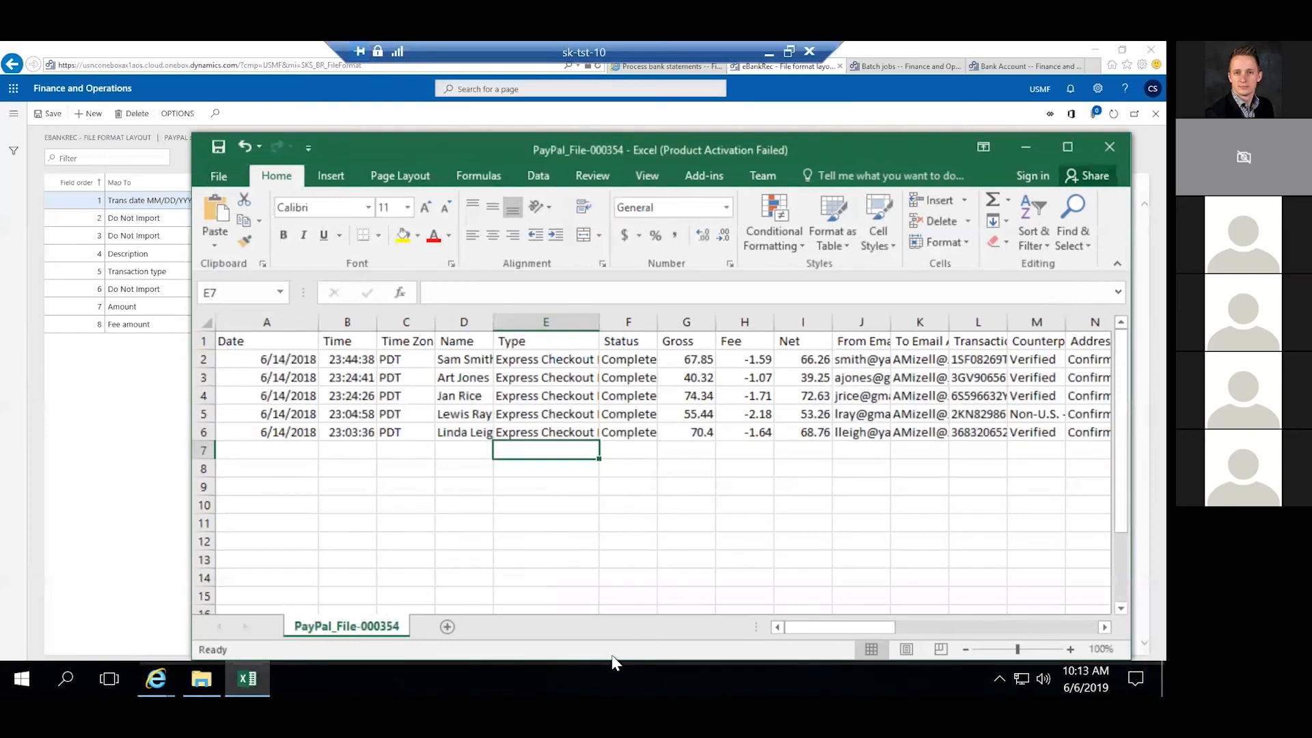
Examine the Fee amounts in H2:H6 and the Gross amounts in G2:G6, ending on the first Type entry.
key("Up")
key("Up")
key("Up")
key("Up")
key("Up")
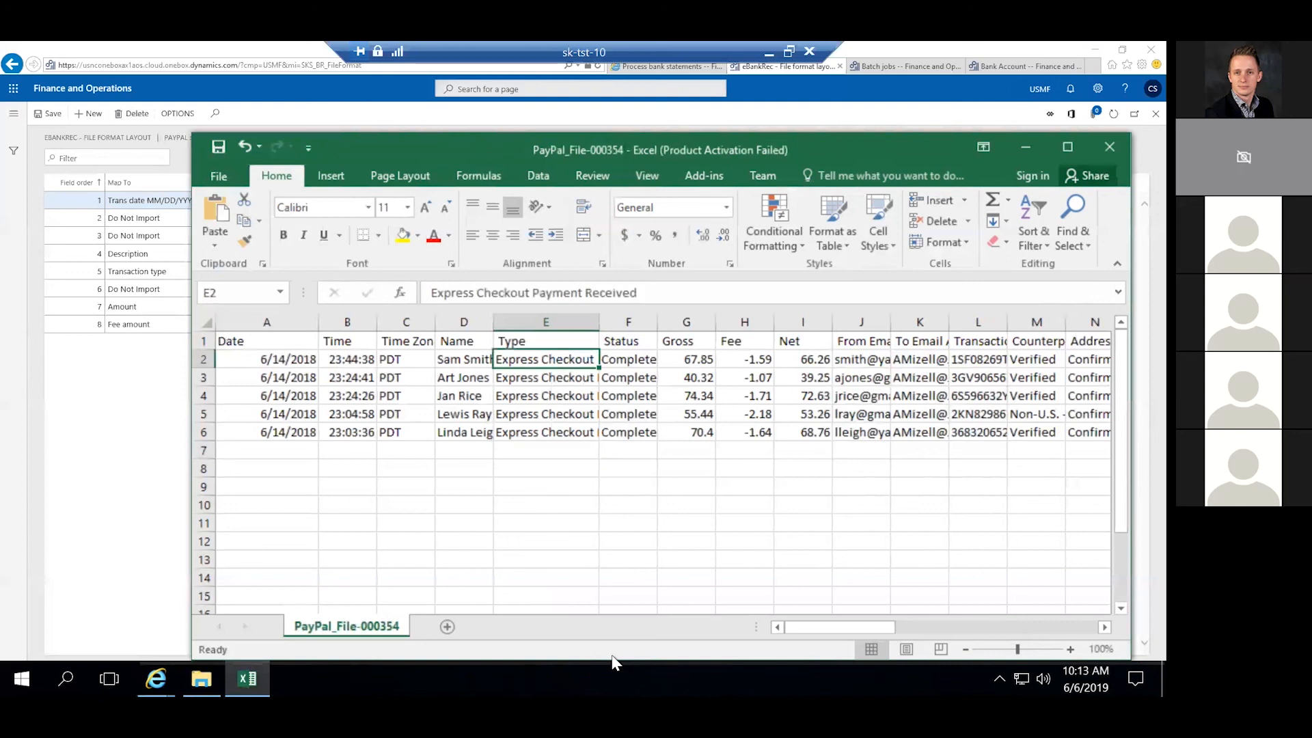
key("Right")
key("Right")
key("Right")
key("shift+Down")
key("shift+Down")
key("shift+Down")
key("shift+Down")
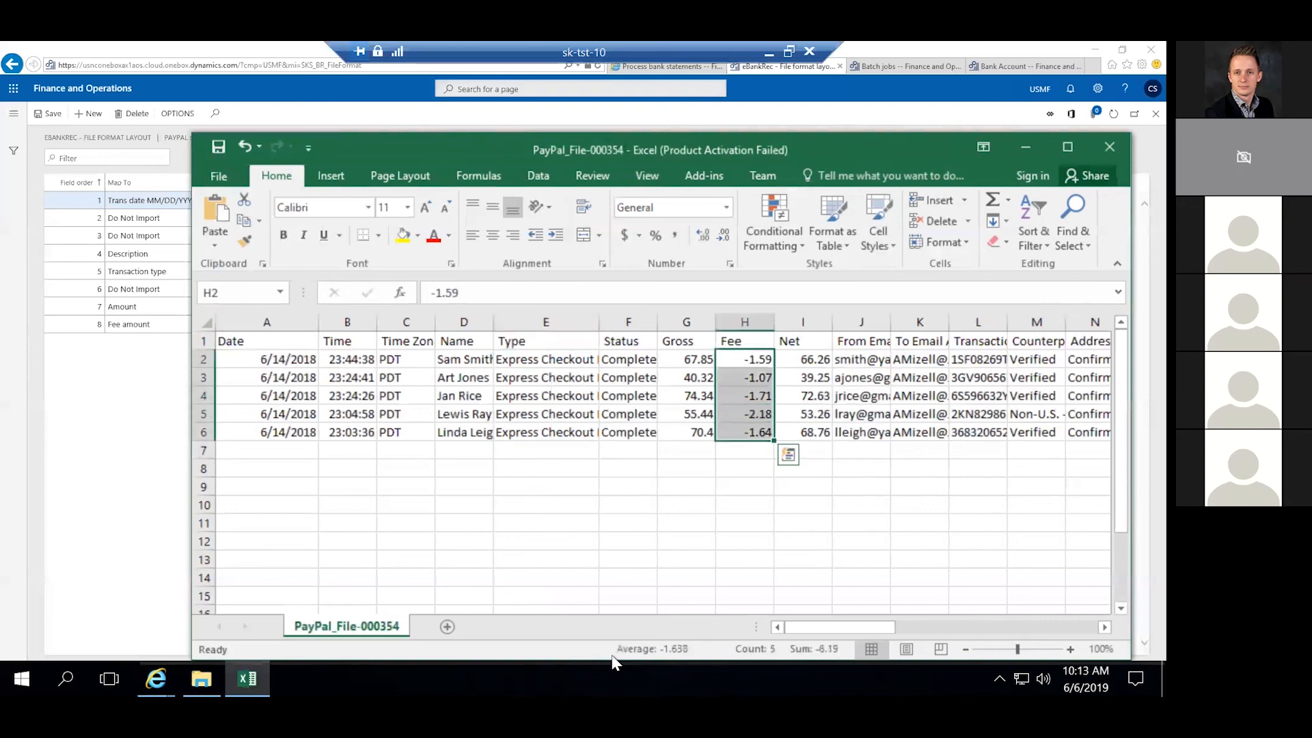
key("Left")
key("shift+Down")
key("shift+Down")
key("shift+Down")
key("shift+Down")
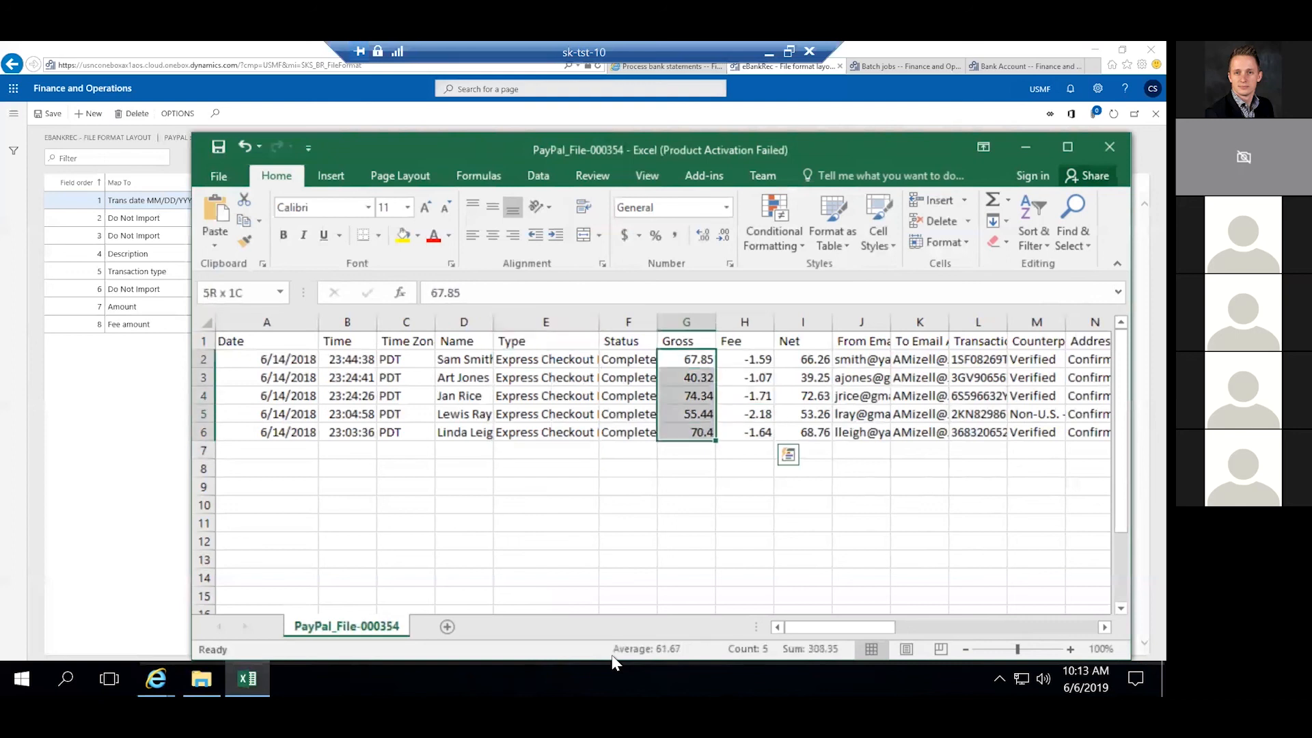
key("Left")
key("Left")
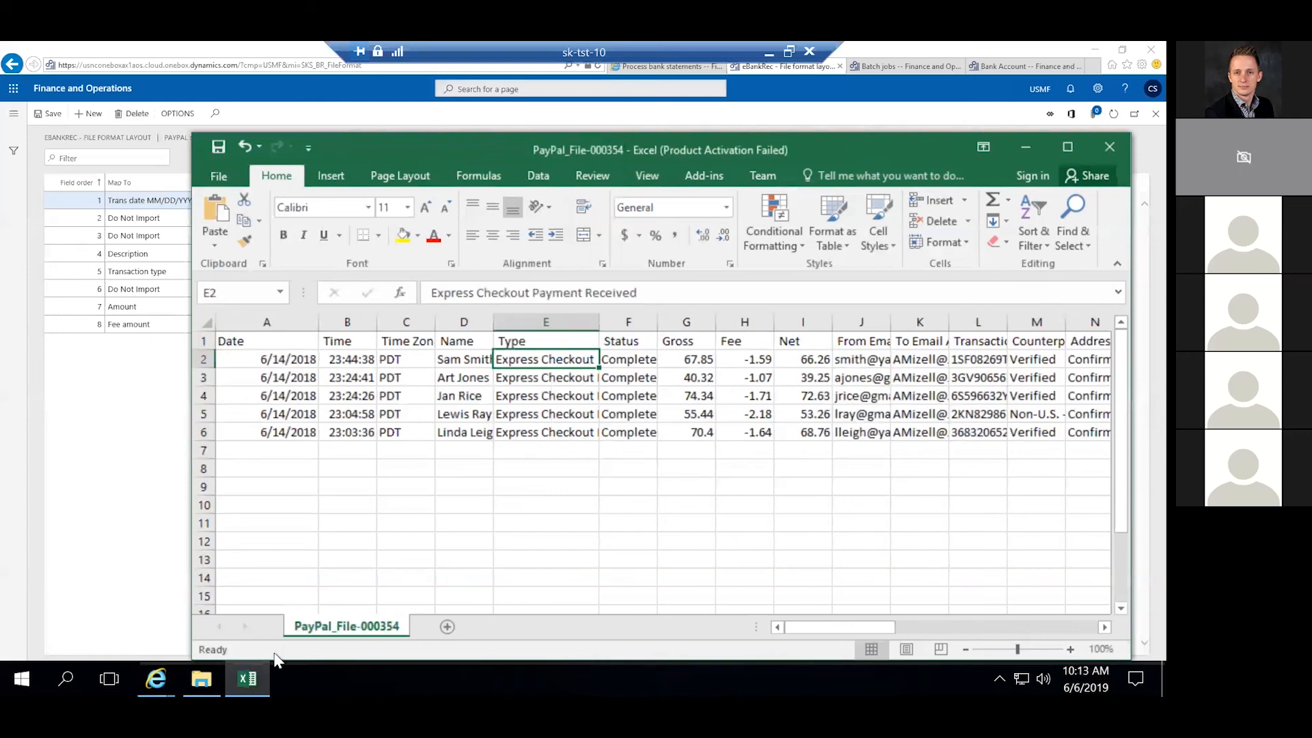
mouse_move(248, 679)
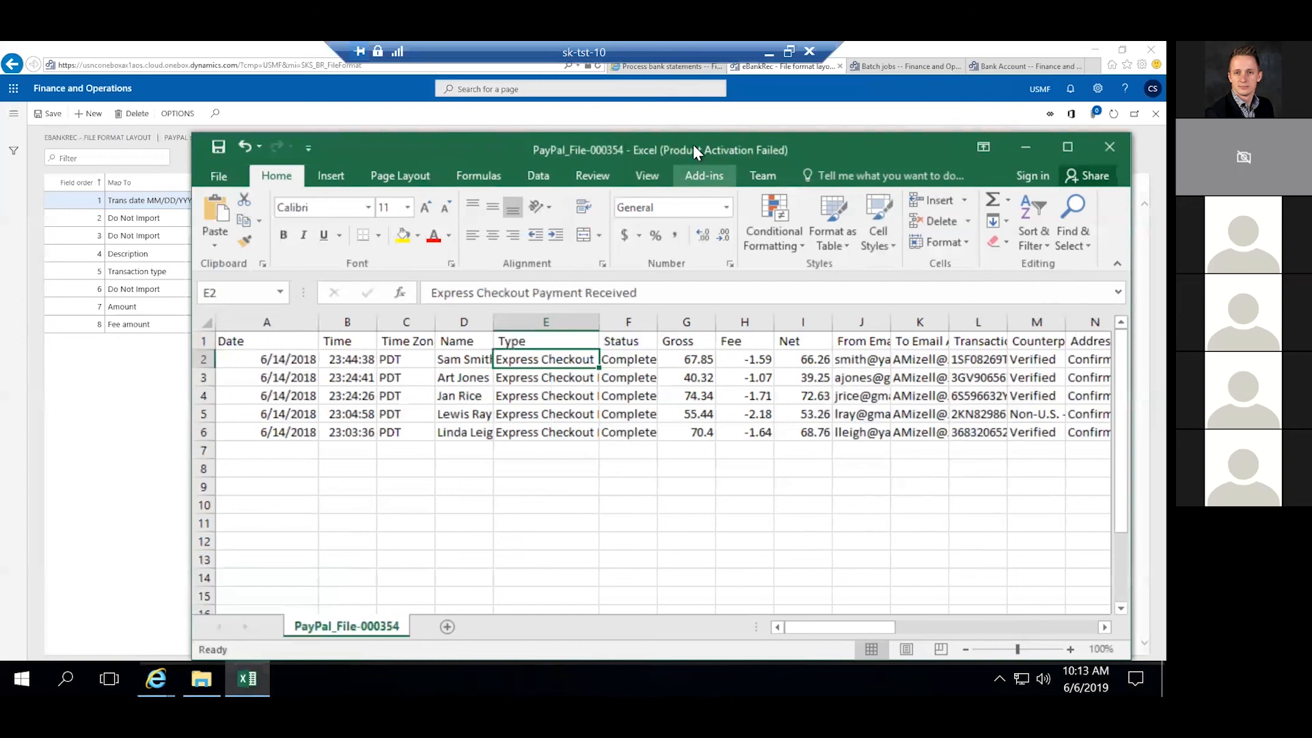
Switch to Finance and Operations and review the electronic bank reconciliation settings of the PayPal bank account.
left_click(666, 68)
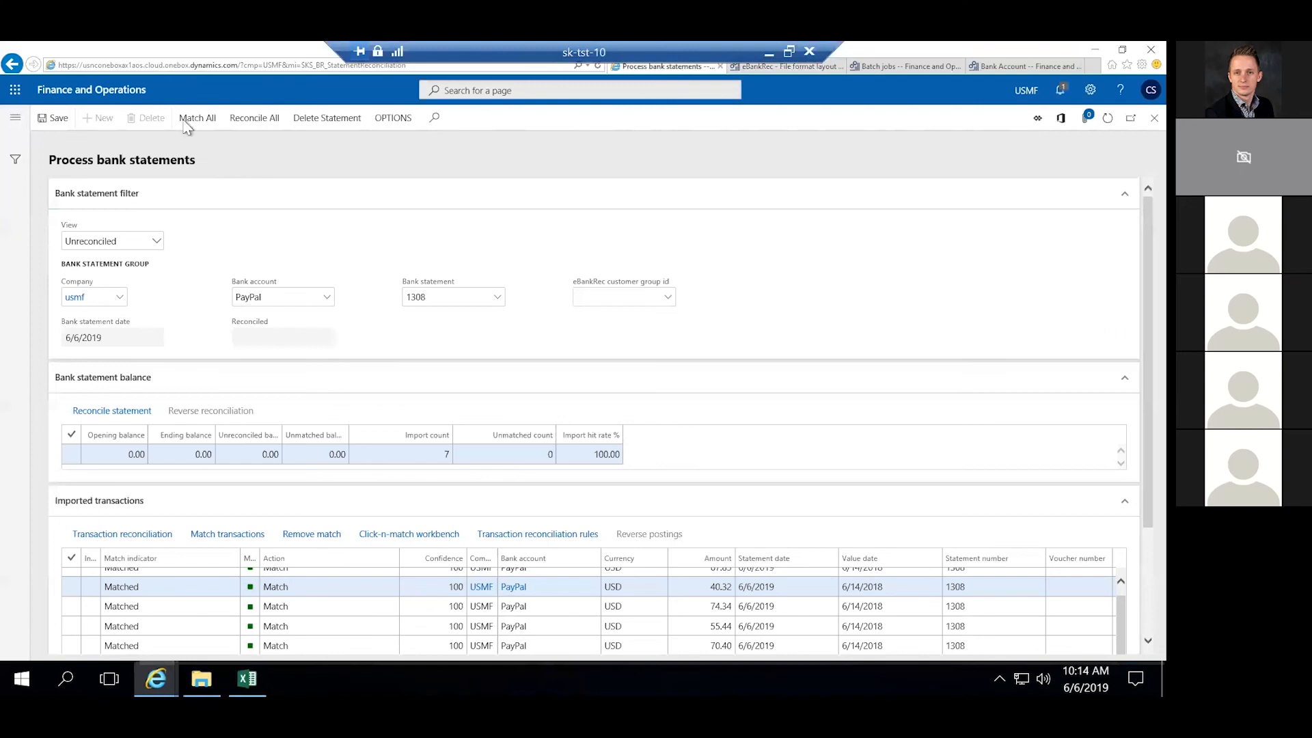
left_click(1012, 67)
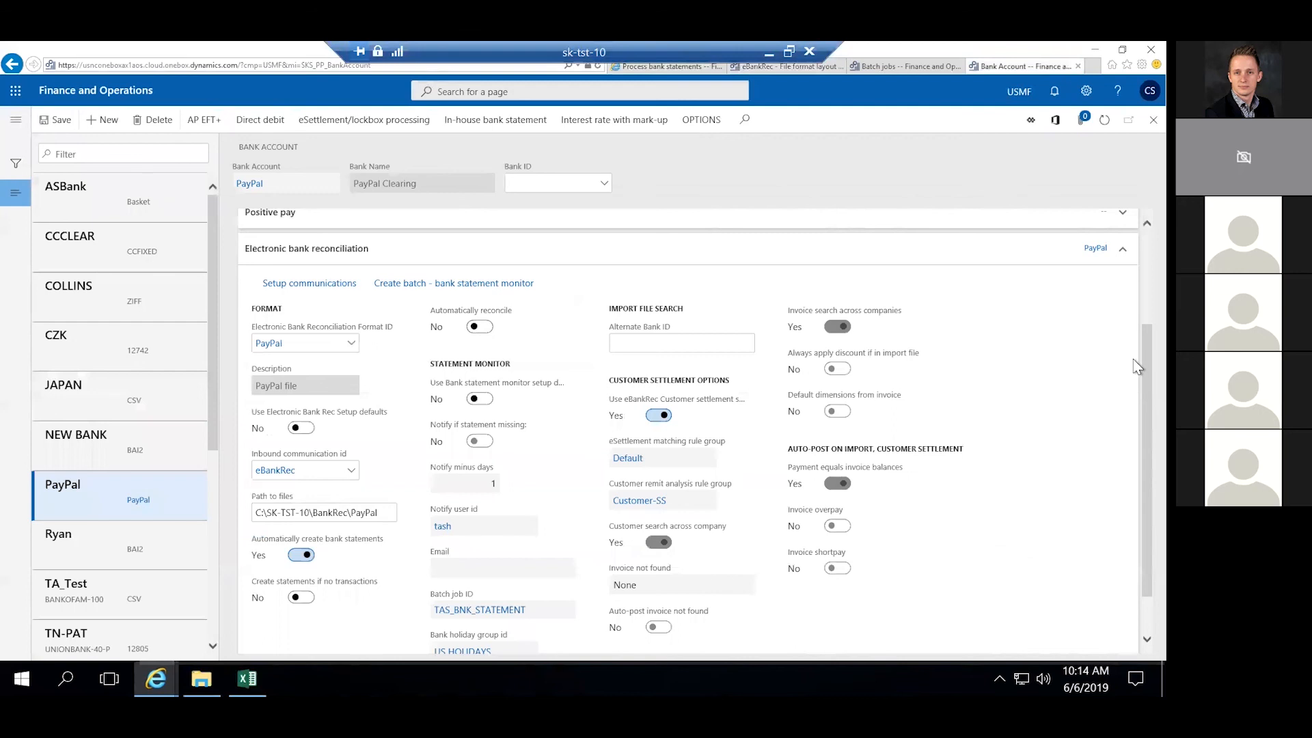
scroll(1138, 383, "down", 1)
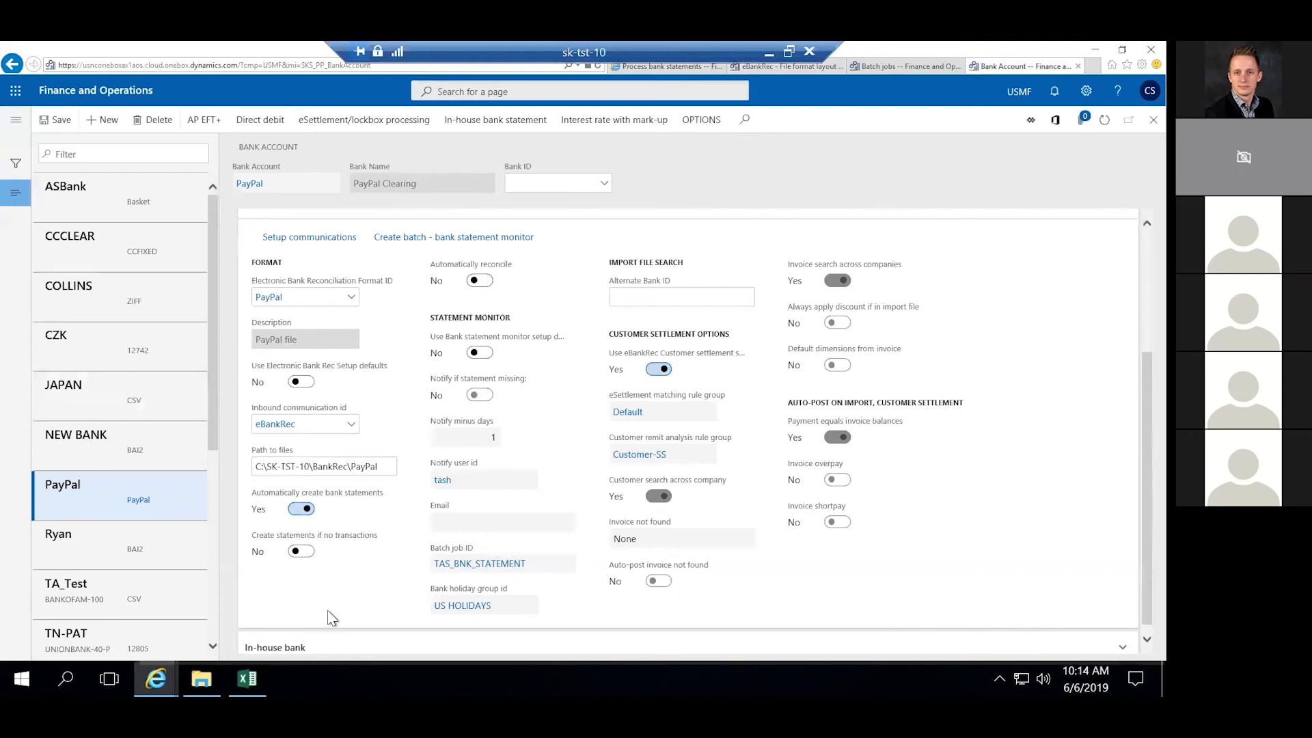
Open the Treasury Automation Suite parameters from the module's setup pages.
left_click(16, 137)
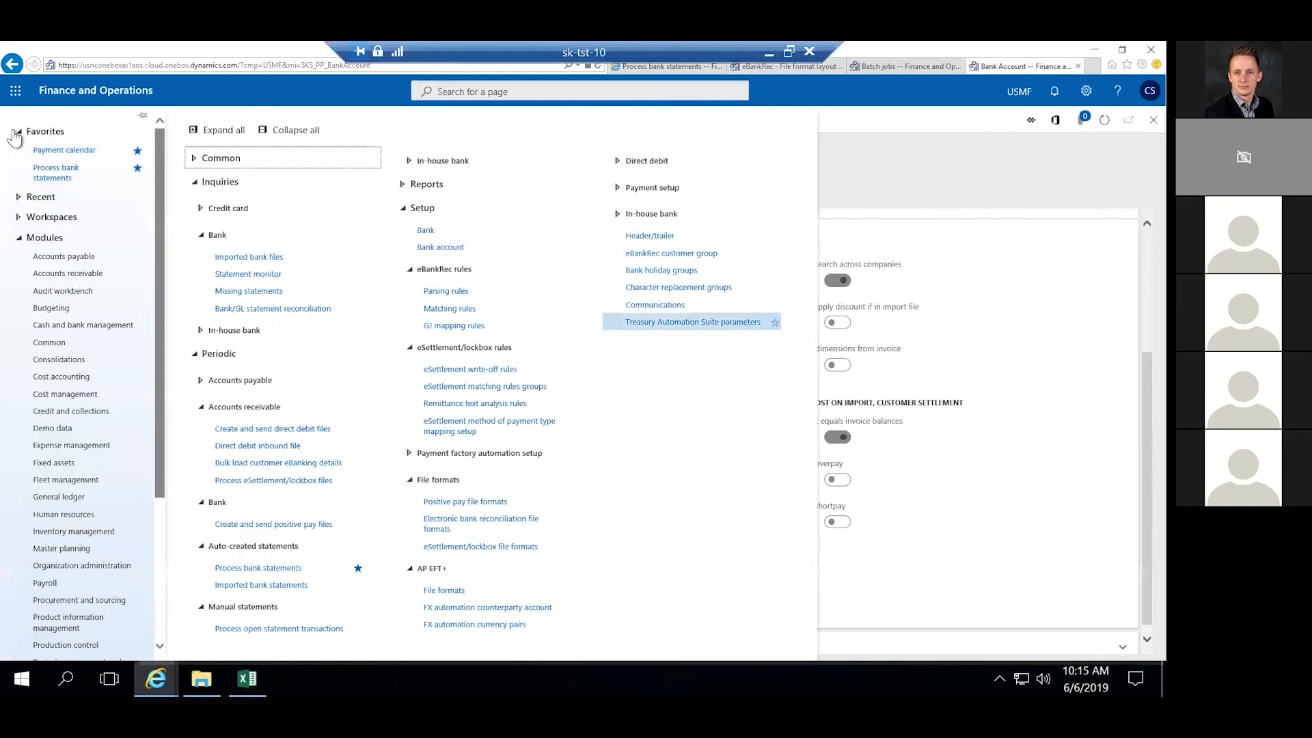
left_click(693, 322)
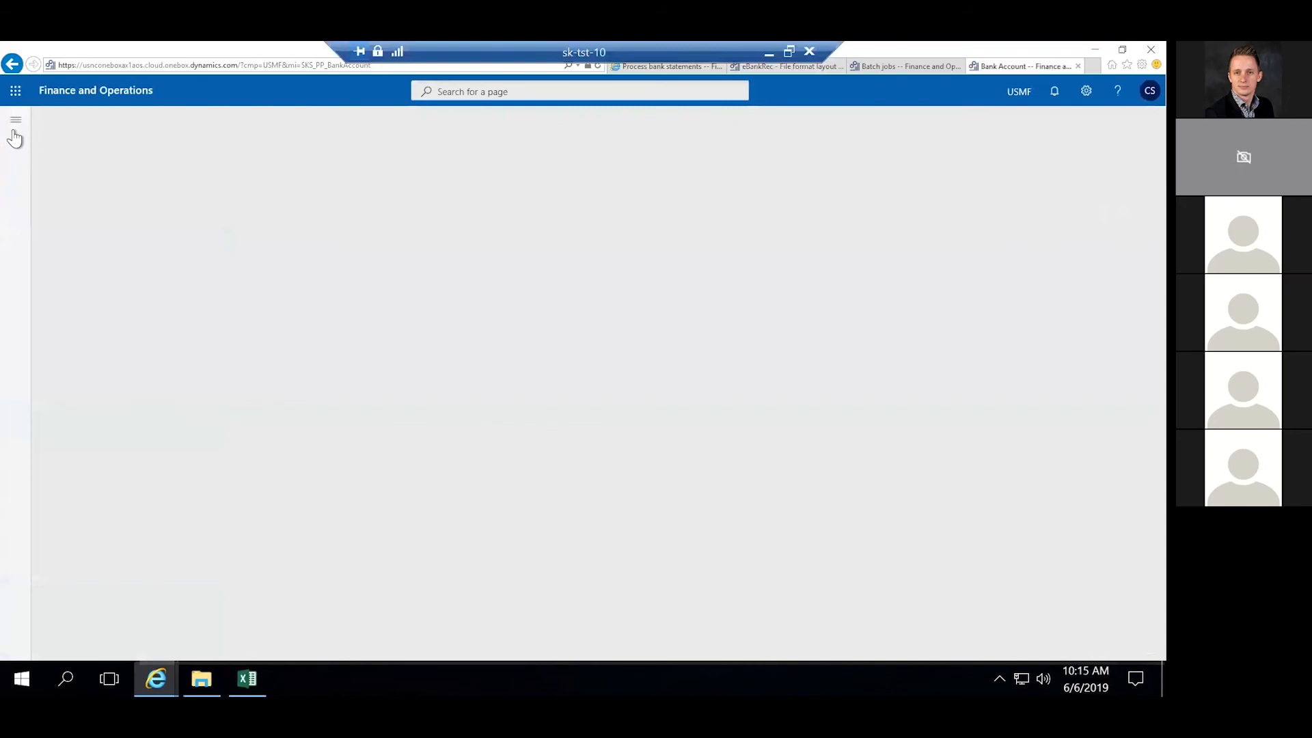